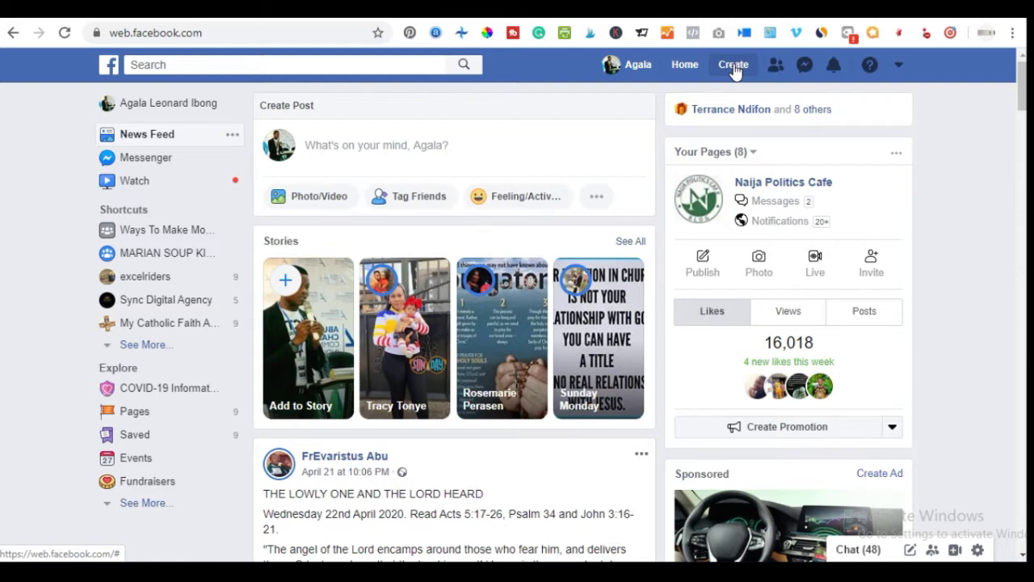
# - Start creating a new Facebook page of the Business or Brand type
pyautogui.click(735, 72)
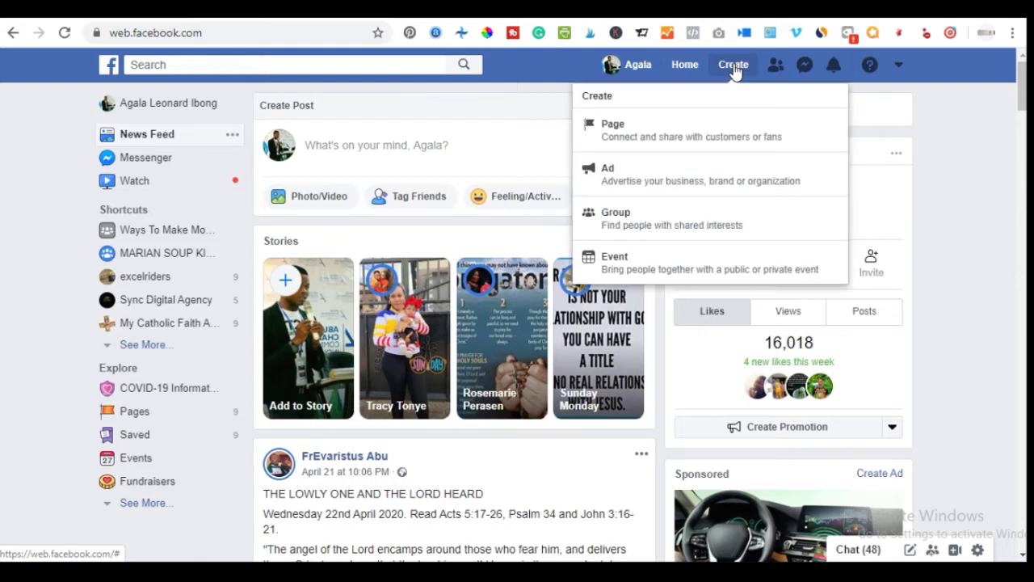
pyautogui.click(621, 133)
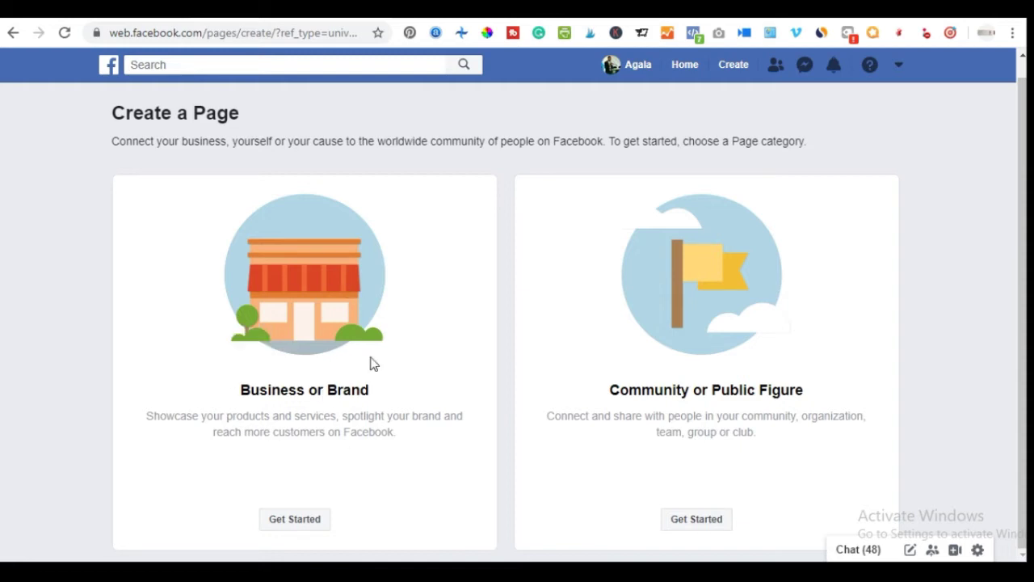
pyautogui.click(297, 521)
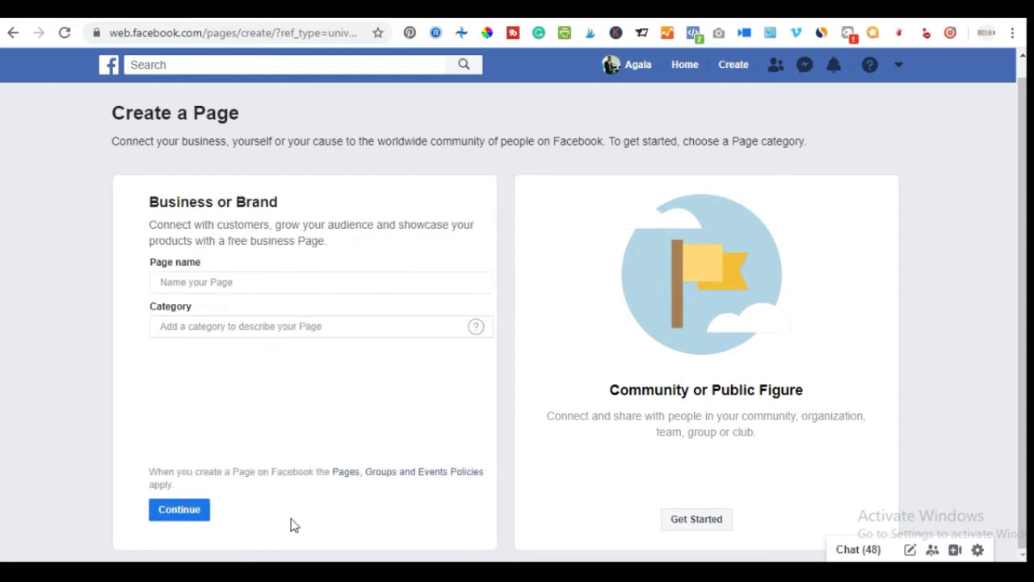
# - Name the page Digital Leonard and set its category to Social Media Agency
pyautogui.click(247, 283)
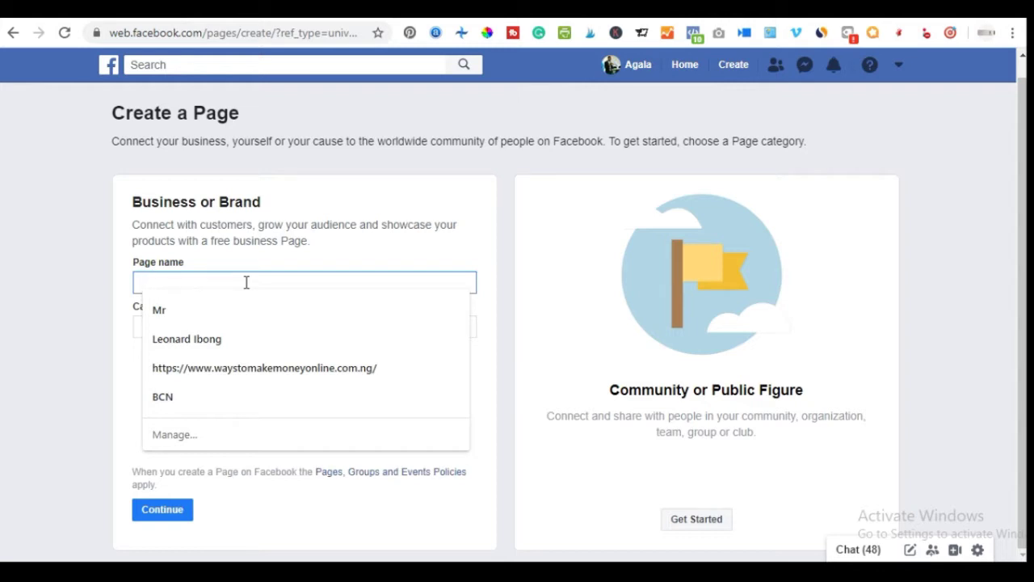
pyautogui.click(79, 356)
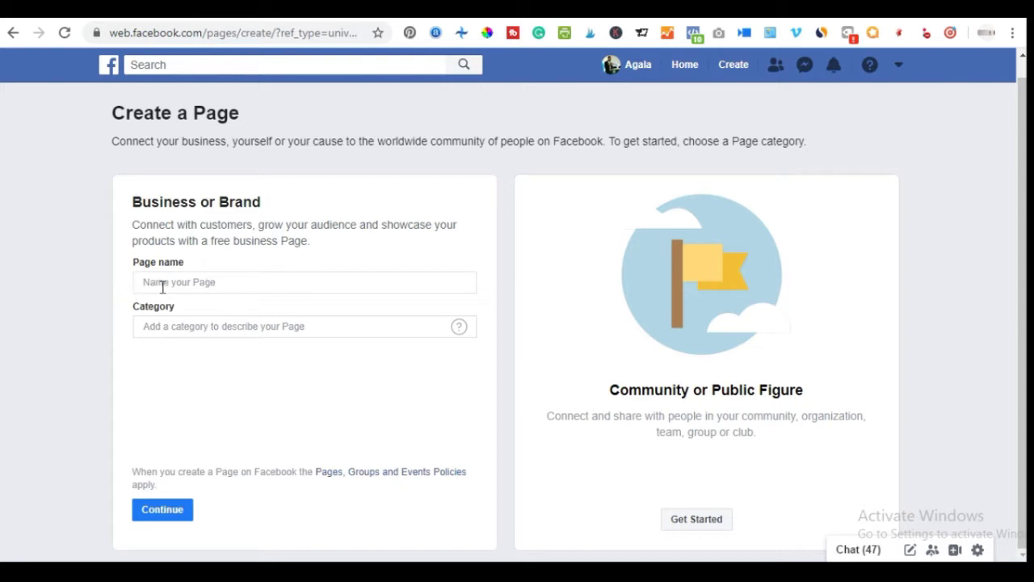
pyautogui.click(205, 278)
pyautogui.write('Digital Leonard')
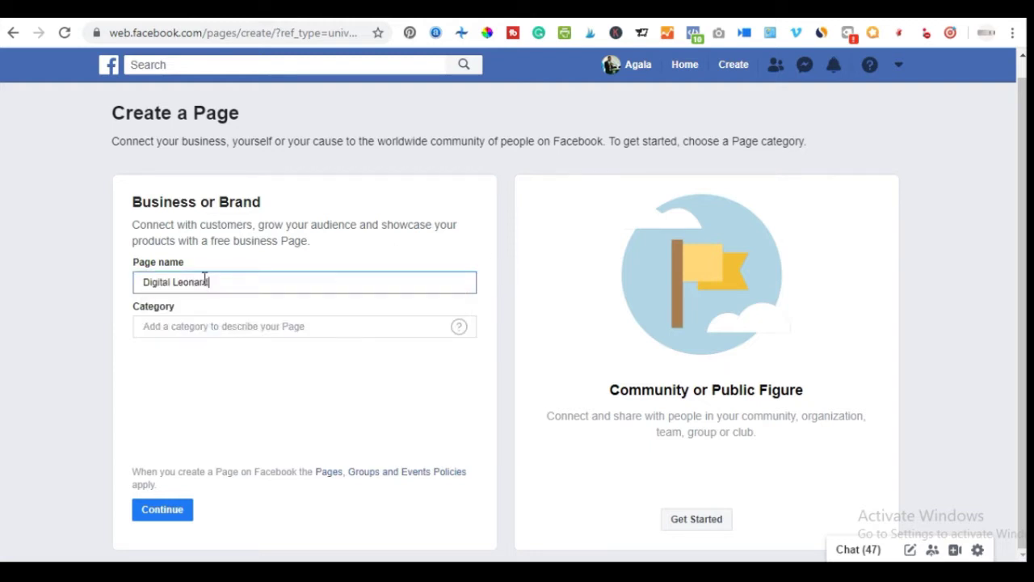
pyautogui.click(53, 326)
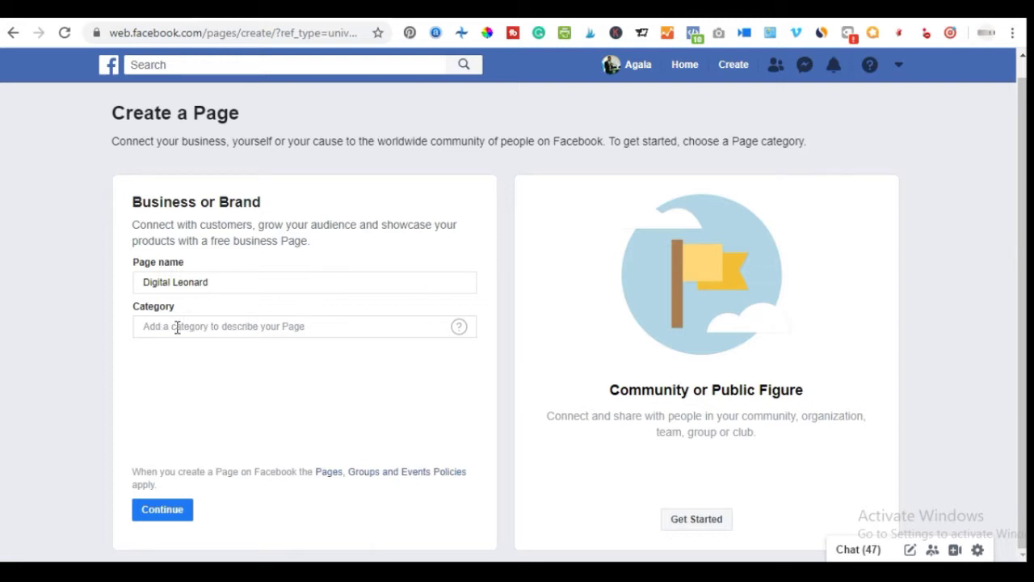
pyautogui.click(262, 326)
pyautogui.write('soci')
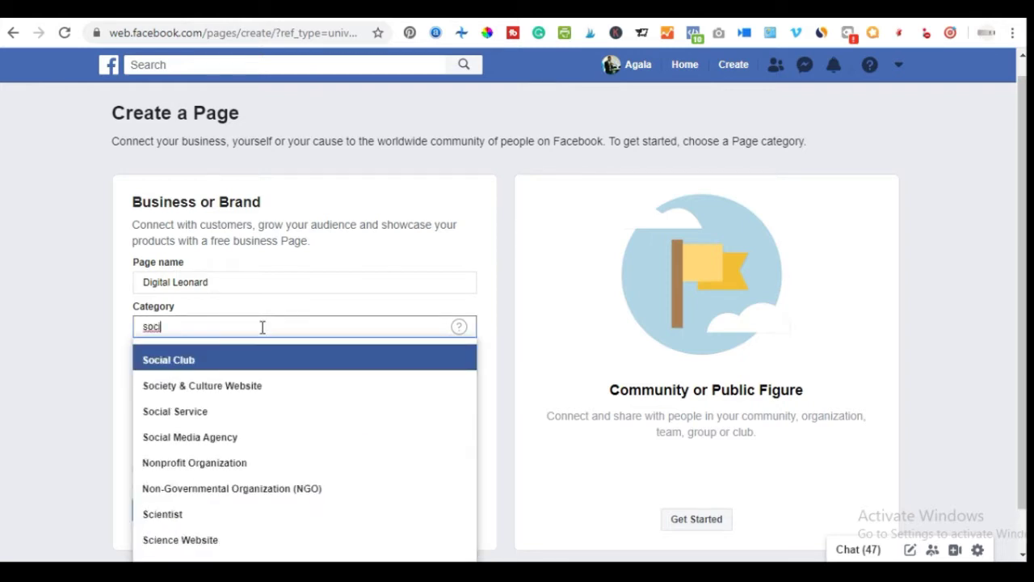
pyautogui.click(192, 435)
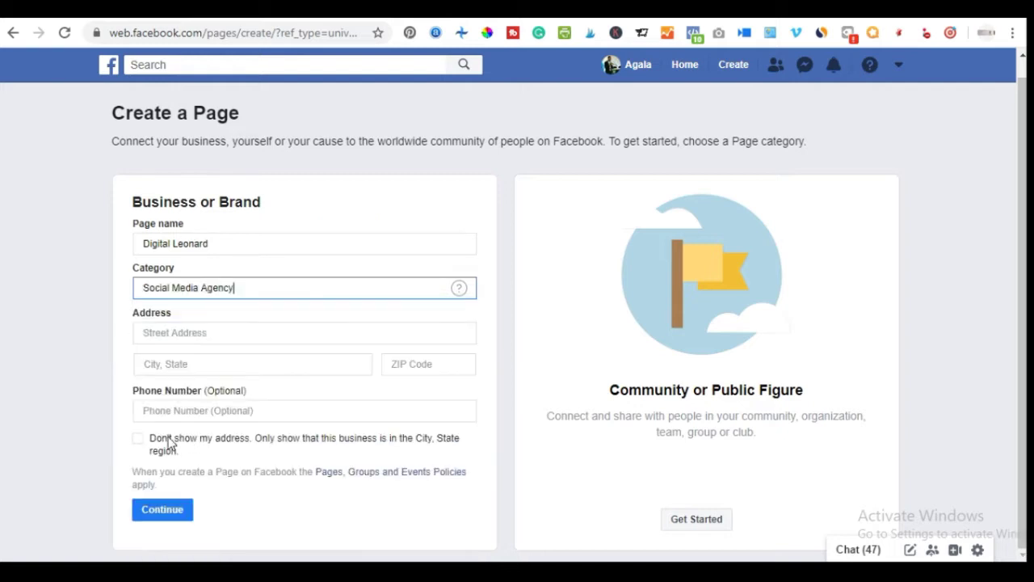
pyautogui.click(73, 382)
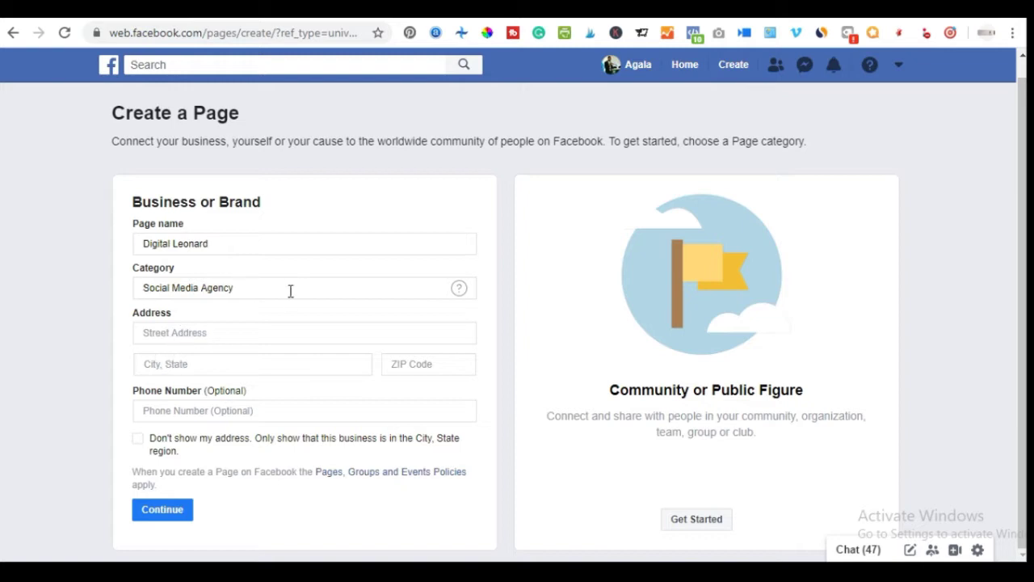
# - Fill in the business's street address, city and ZIP code
pyautogui.click(194, 336)
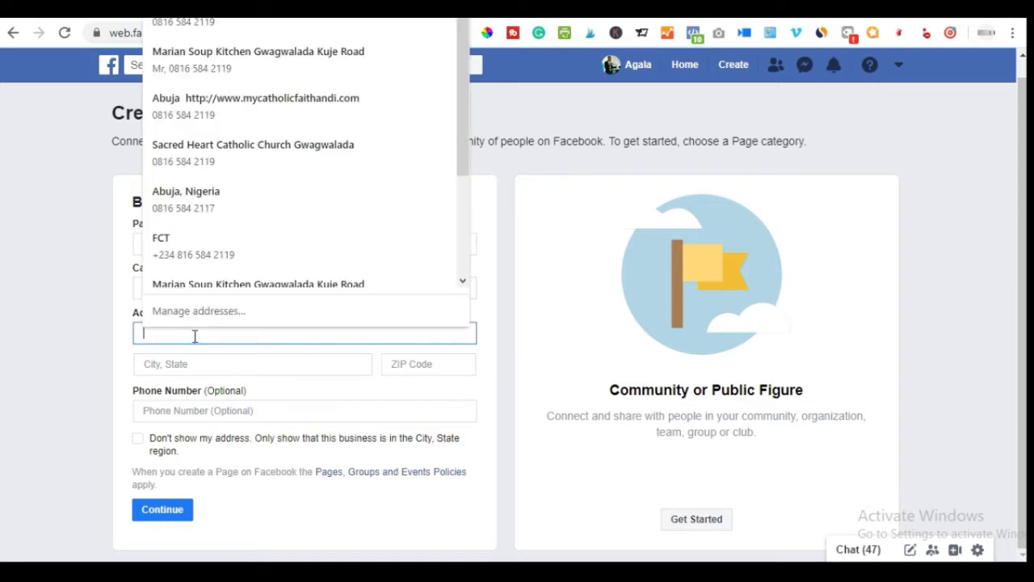
pyautogui.click(80, 342)
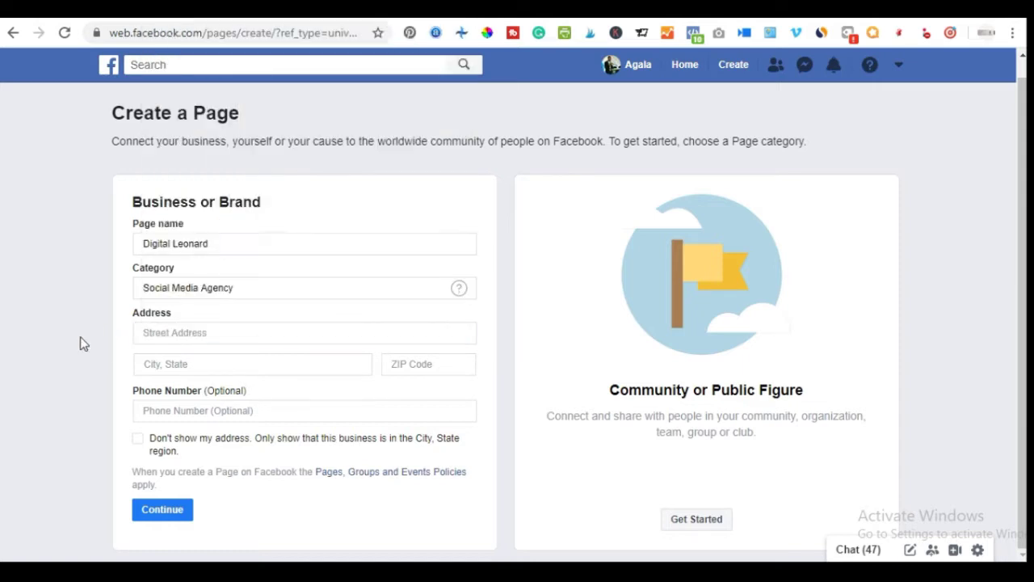
pyautogui.click(194, 331)
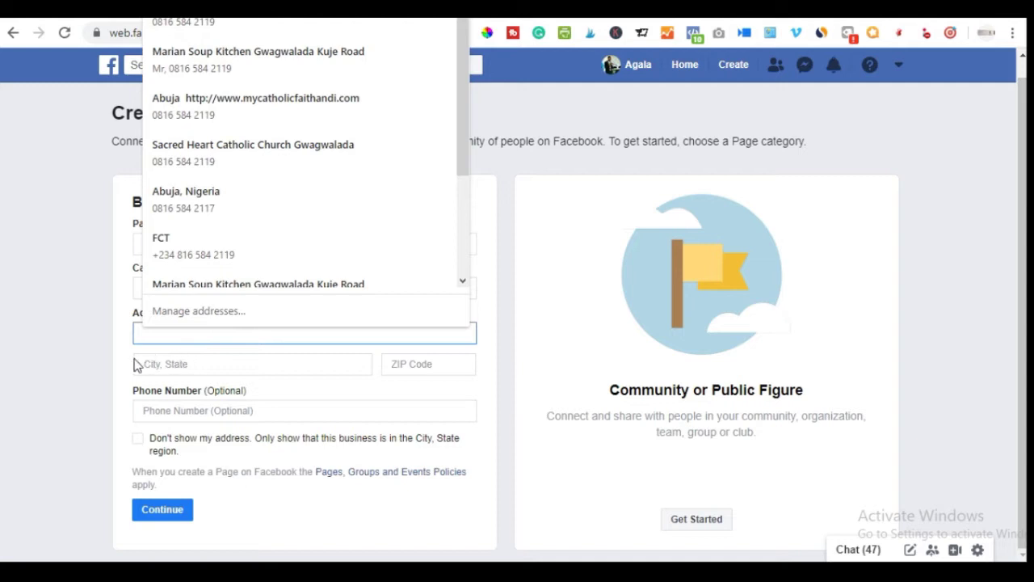
pyautogui.write('W')
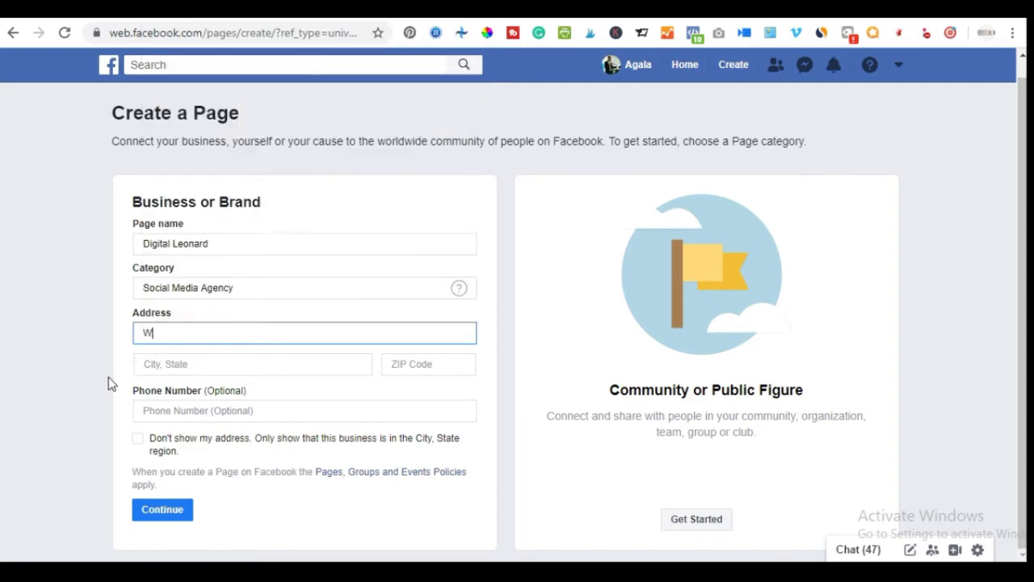
pyautogui.write('use 2')
pyautogui.click(171, 364)
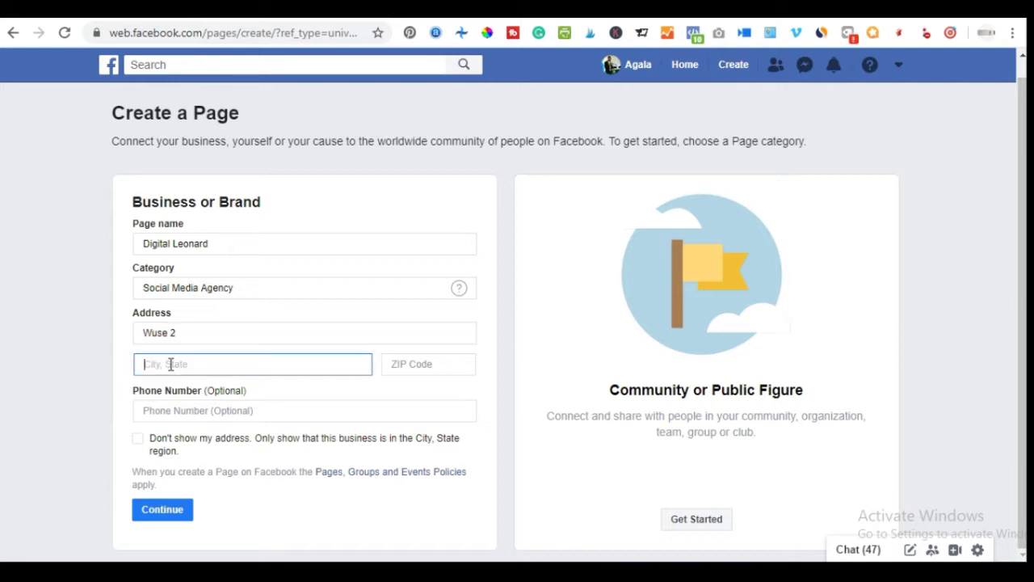
pyautogui.write('Abuja')
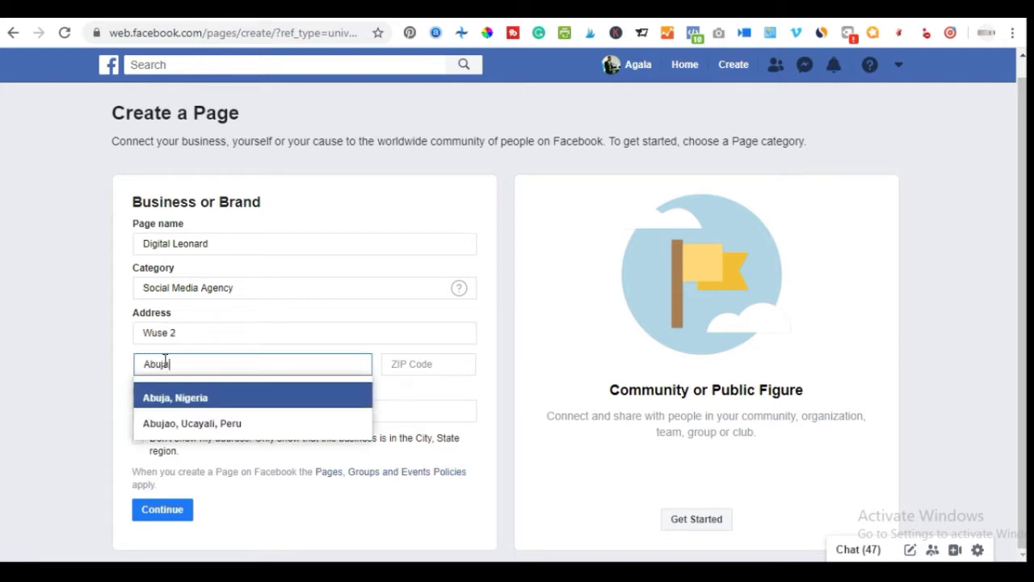
pyautogui.click(183, 398)
pyautogui.click(431, 362)
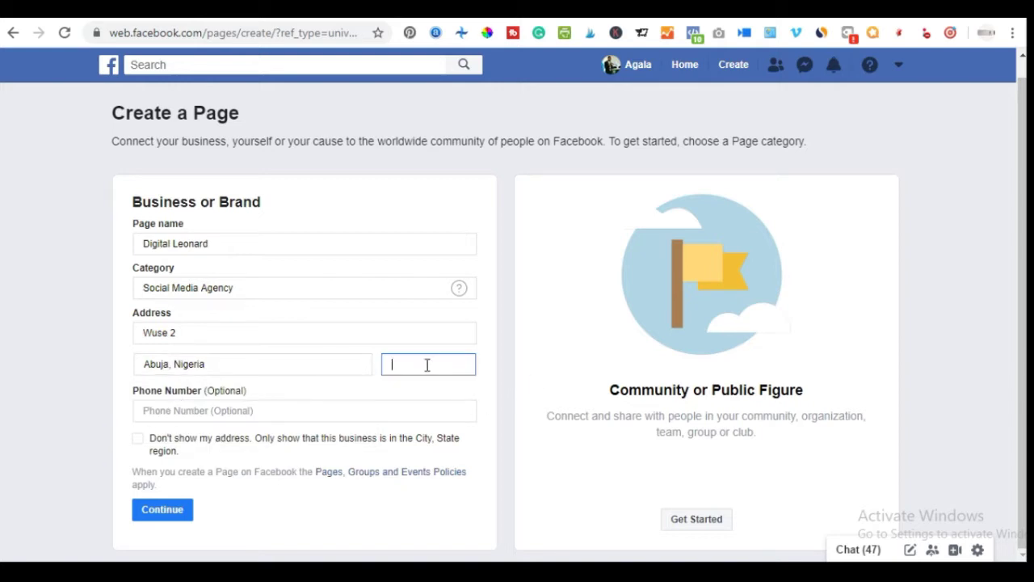
pyautogui.write('9000')
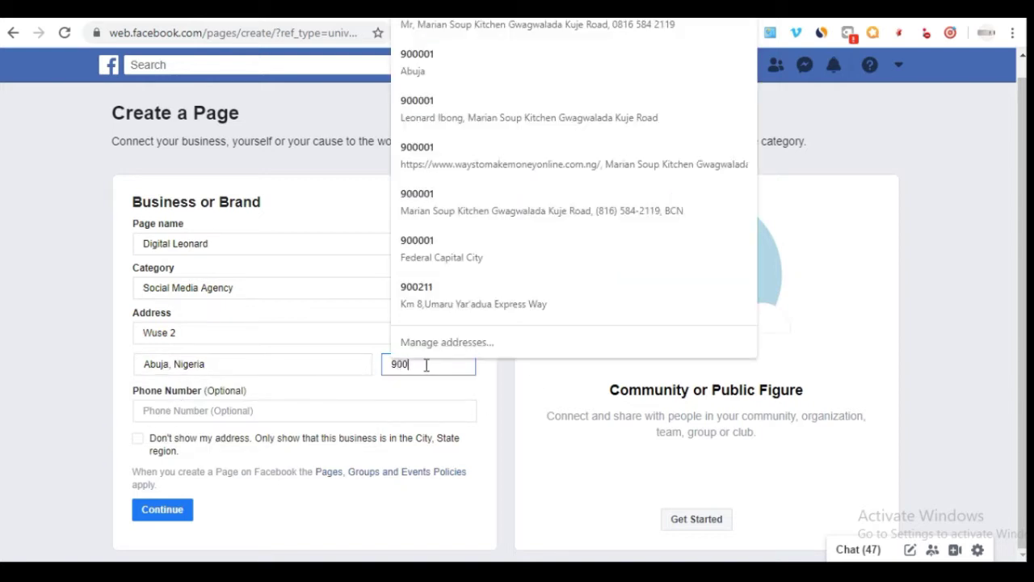
pyautogui.write('01')
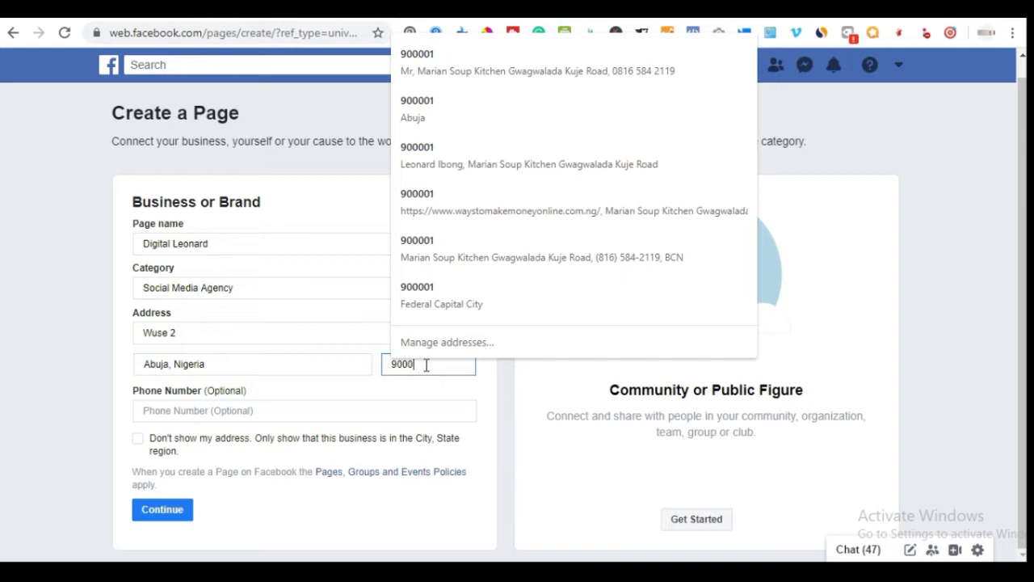
pyautogui.click(49, 433)
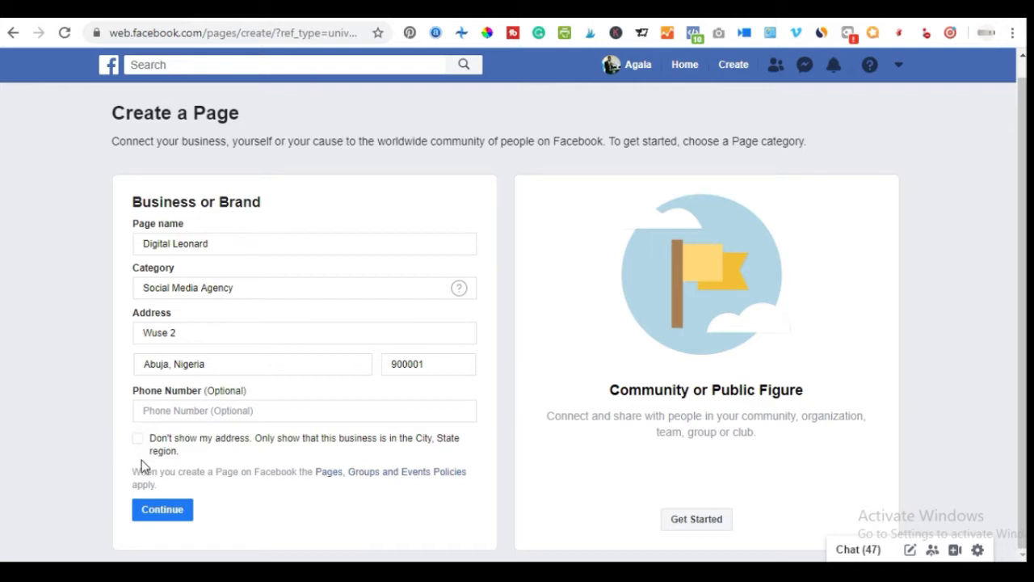
# - Choose not to show the business's address on the page, and submit the page details
pyautogui.click(137, 438)
pyautogui.click(159, 509)
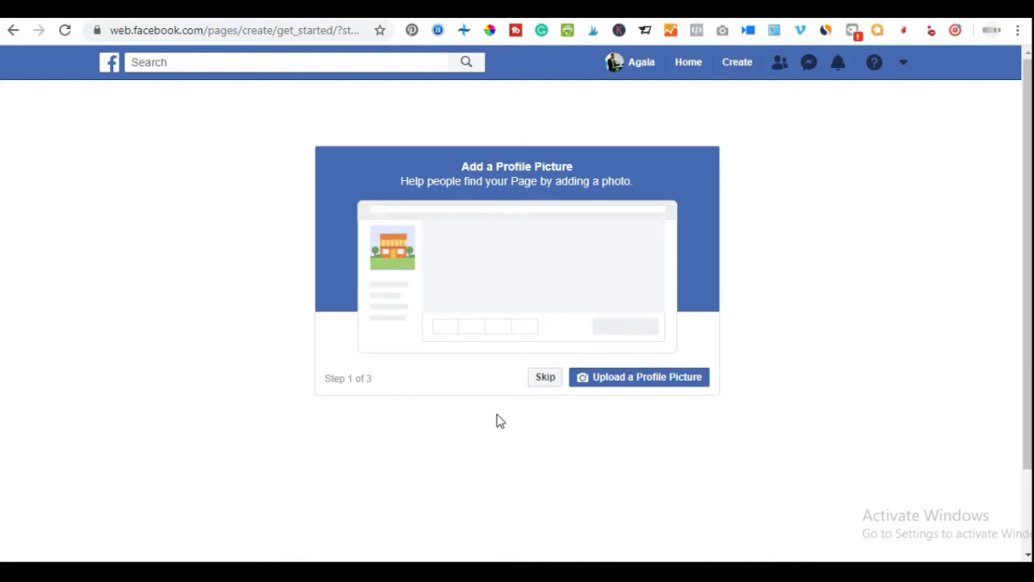
# - Skip adding a profile picture and a cover photo, and decline the online booking tool
pyautogui.click(538, 381)
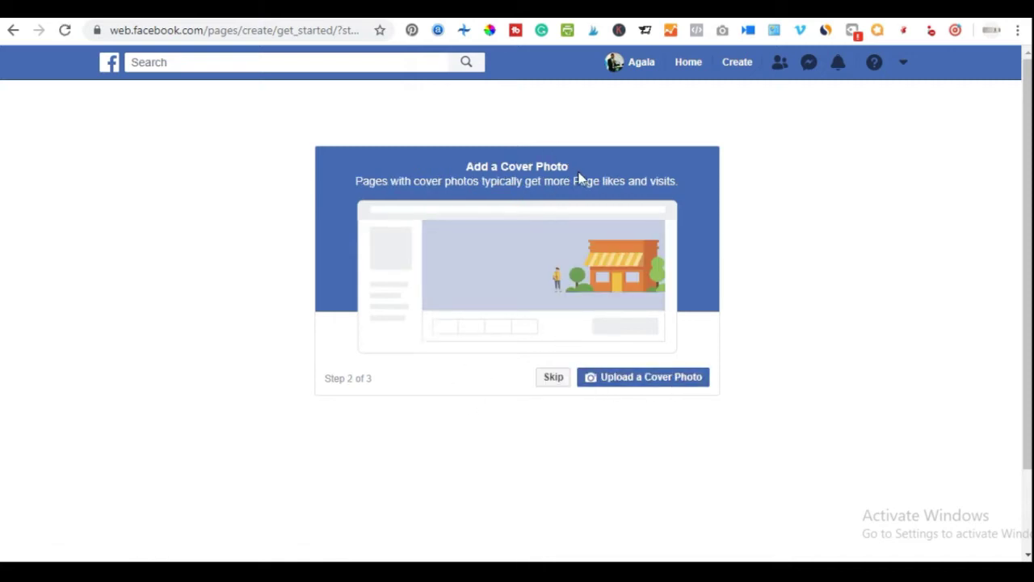
pyautogui.click(554, 381)
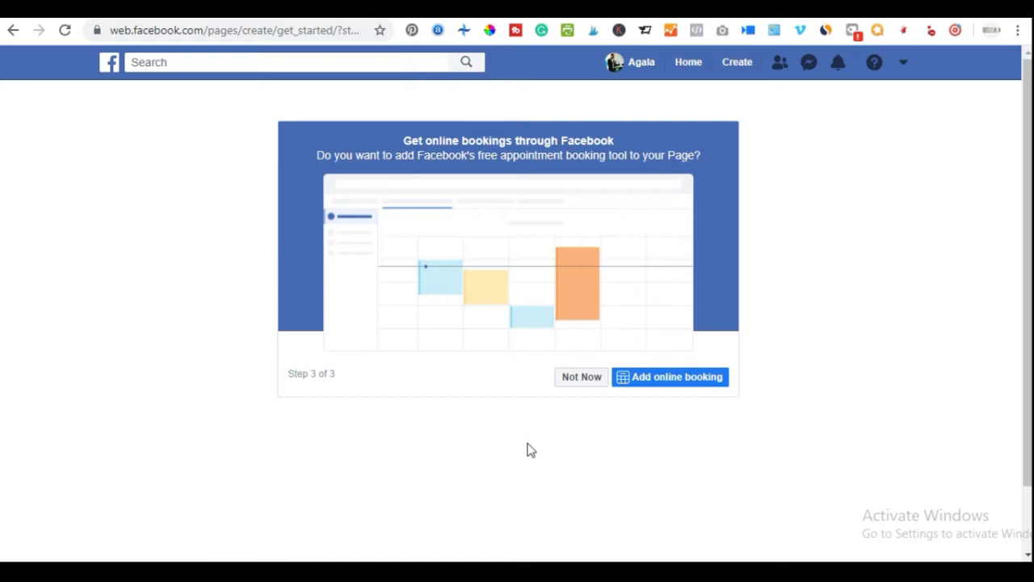
pyautogui.click(578, 381)
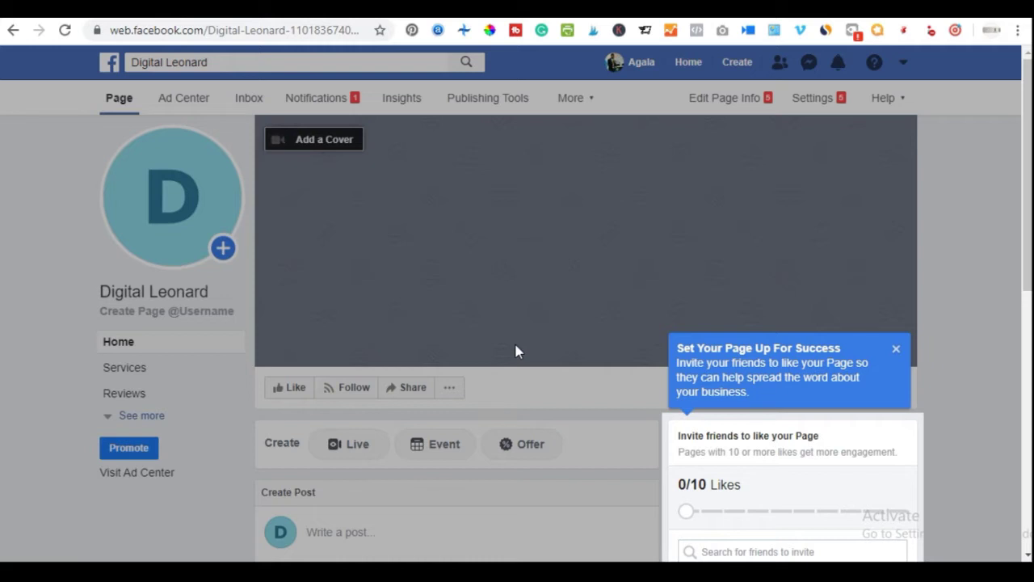
# - Look over the new page's sections, profile picture and cover area, and dismiss the tip about inviting friends
pyautogui.scroll(-2, 582, 362)
pyautogui.scroll(-2, 533, 427)
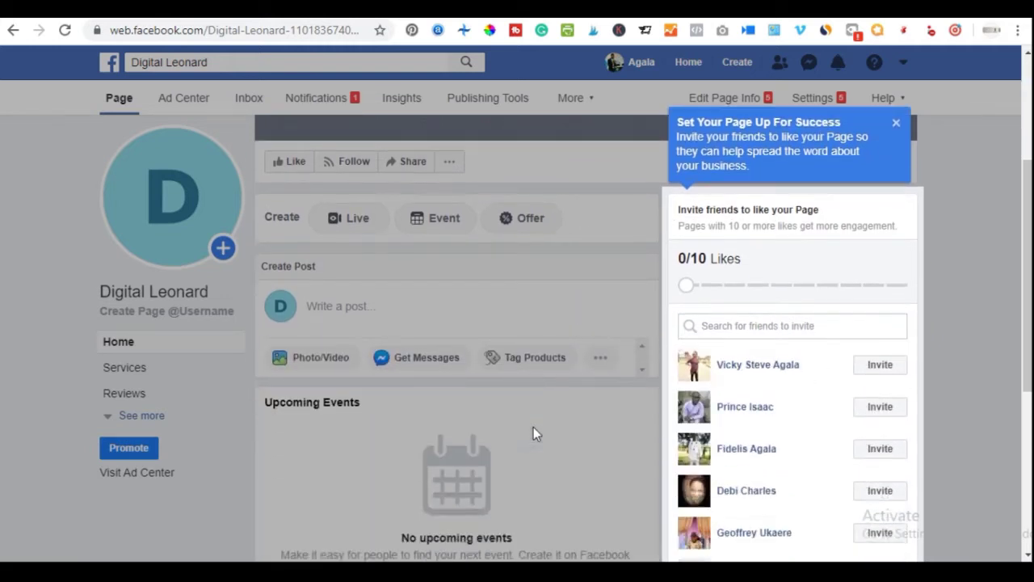
pyautogui.scroll(-3, 414, 468)
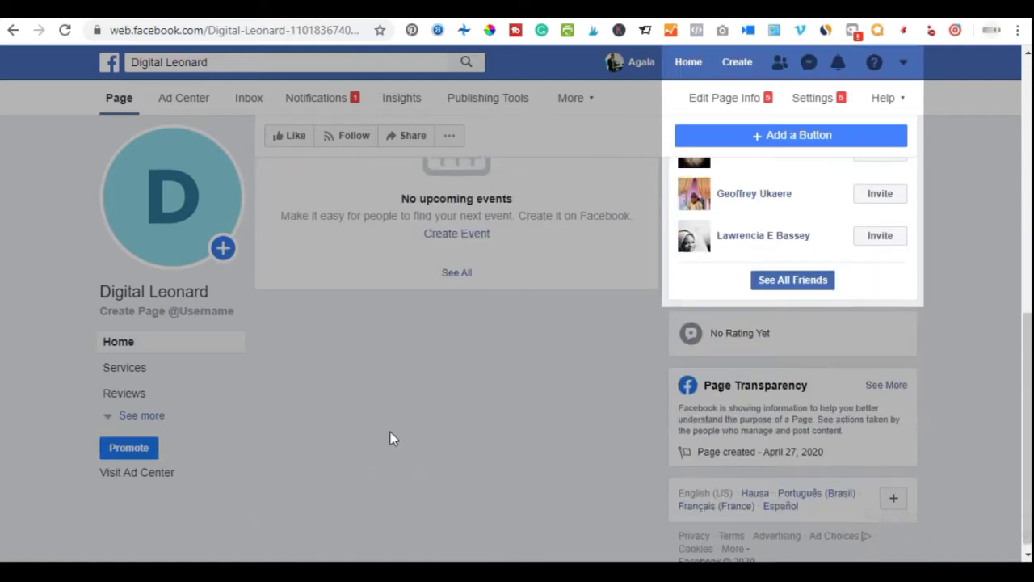
pyautogui.scroll(7, 445, 429)
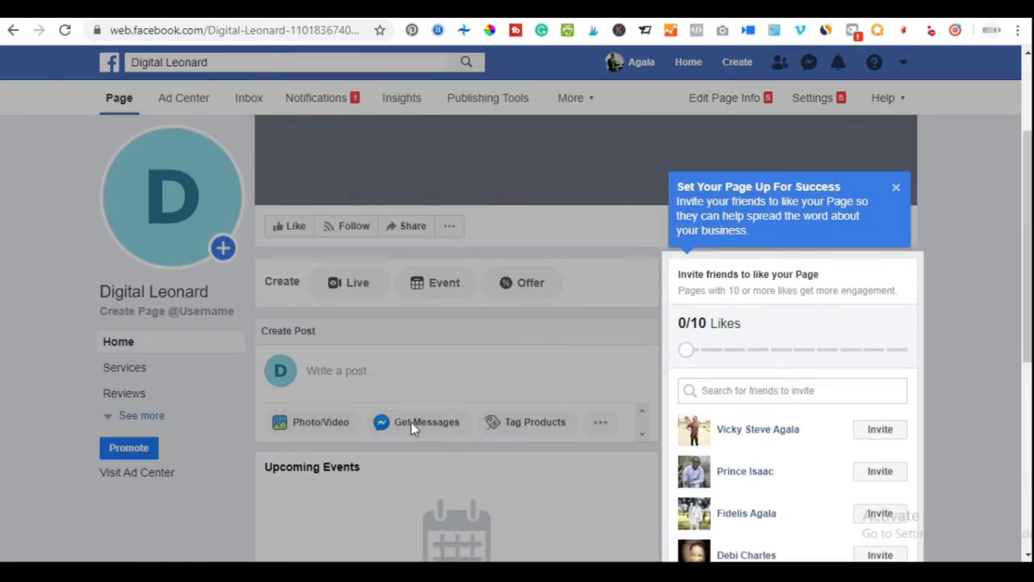
pyautogui.scroll(2, 432, 425)
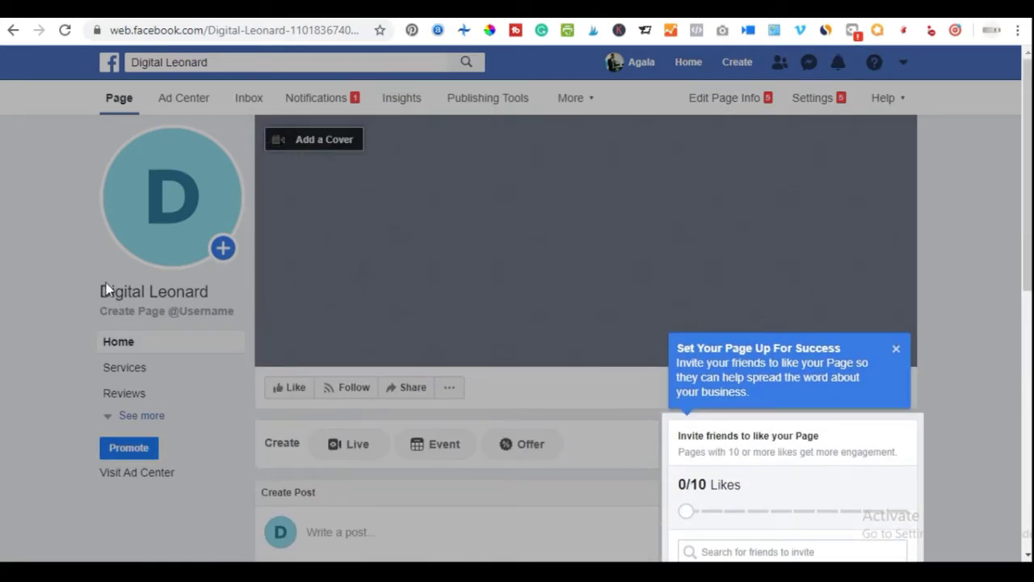
pyautogui.click(896, 349)
pyautogui.scroll(-3, 781, 385)
pyautogui.scroll(3, 412, 260)
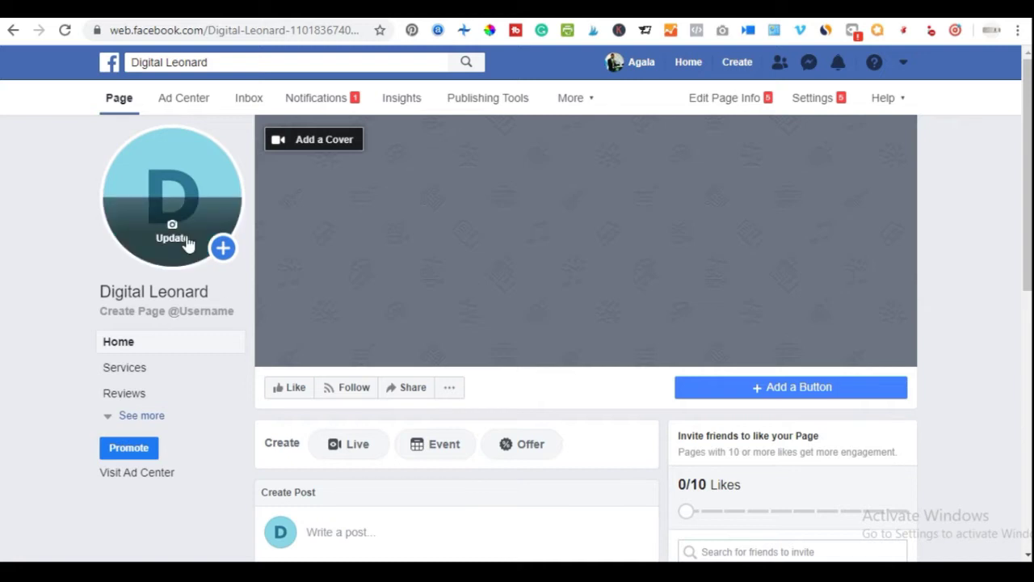
pyautogui.moveTo(191, 224)
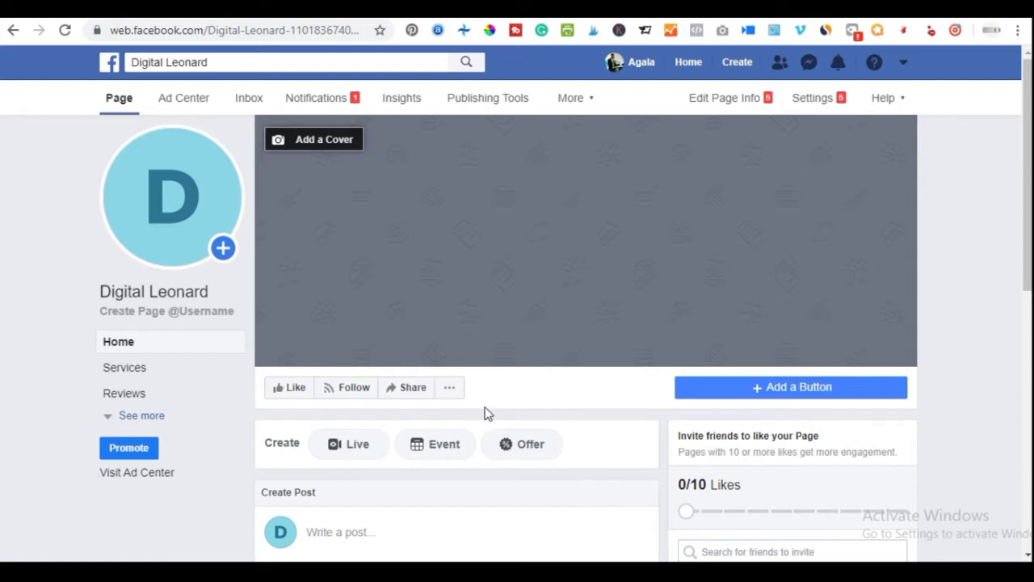
pyautogui.scroll(-2, 478, 413)
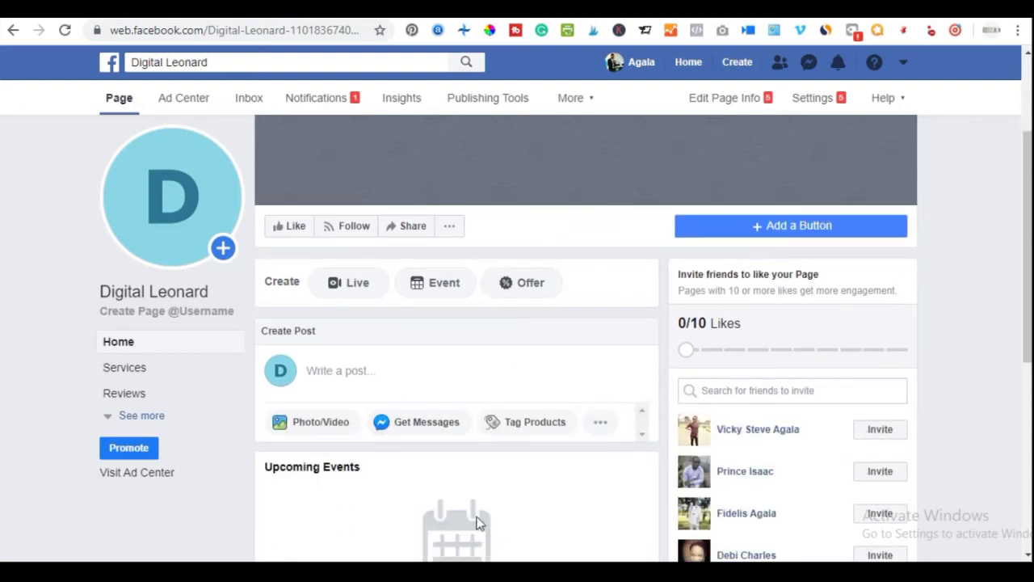
pyautogui.scroll(2, 485, 428)
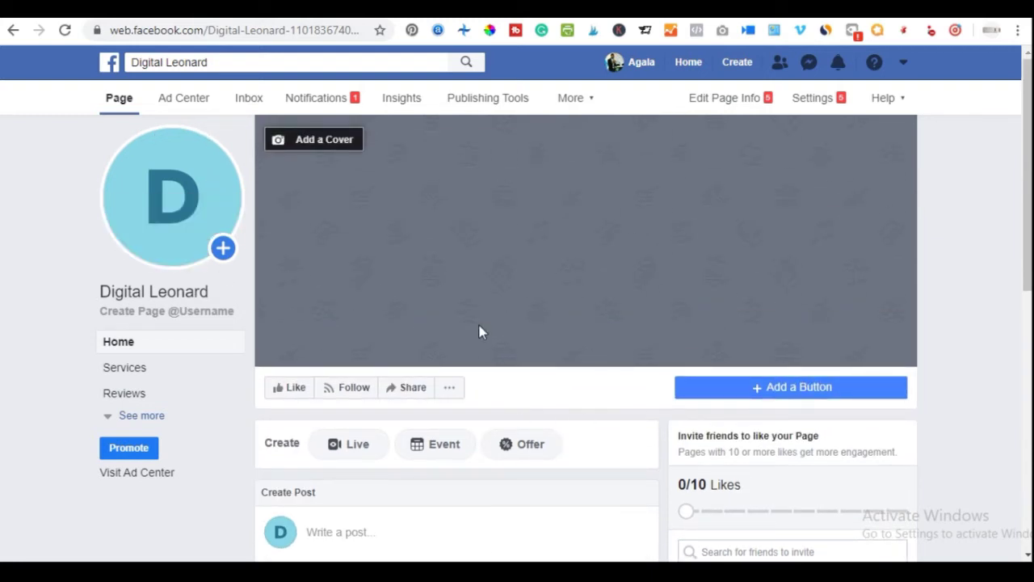
# - Open canva.com in a new browser tab and switch to its home page
pyautogui.hotkey('ctrl', 't')
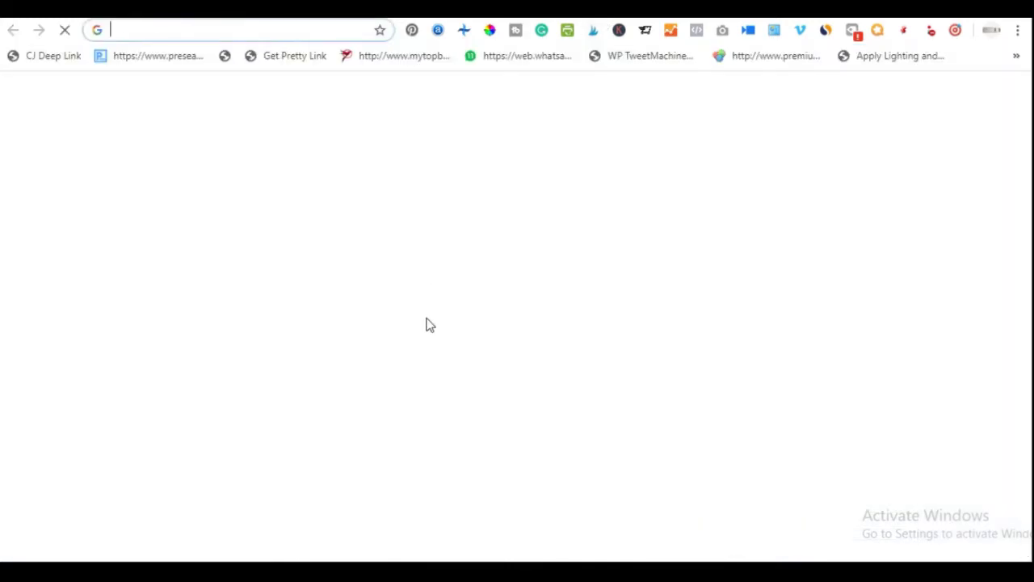
pyautogui.write('canva.com')
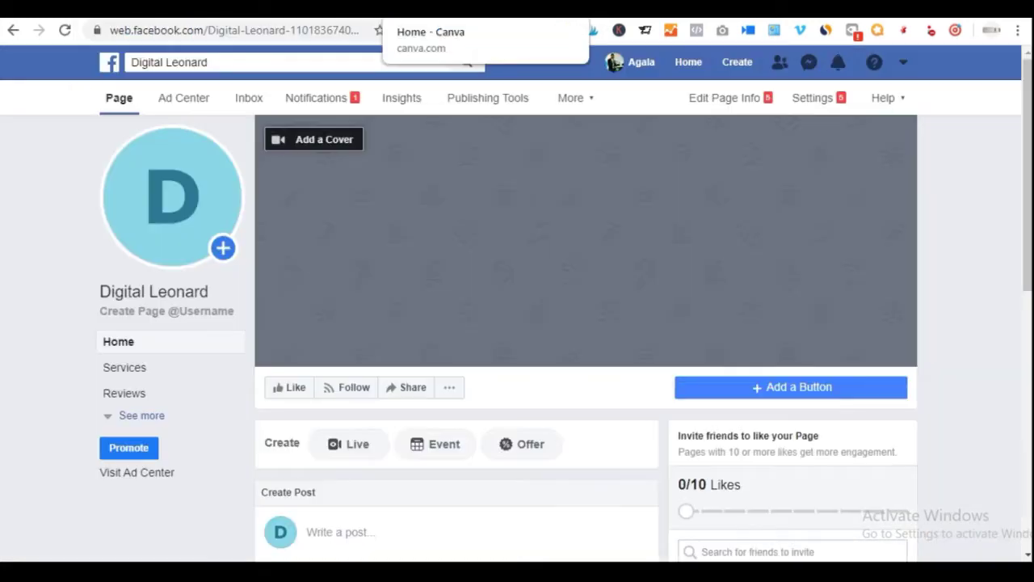
pyautogui.click(441, 8)
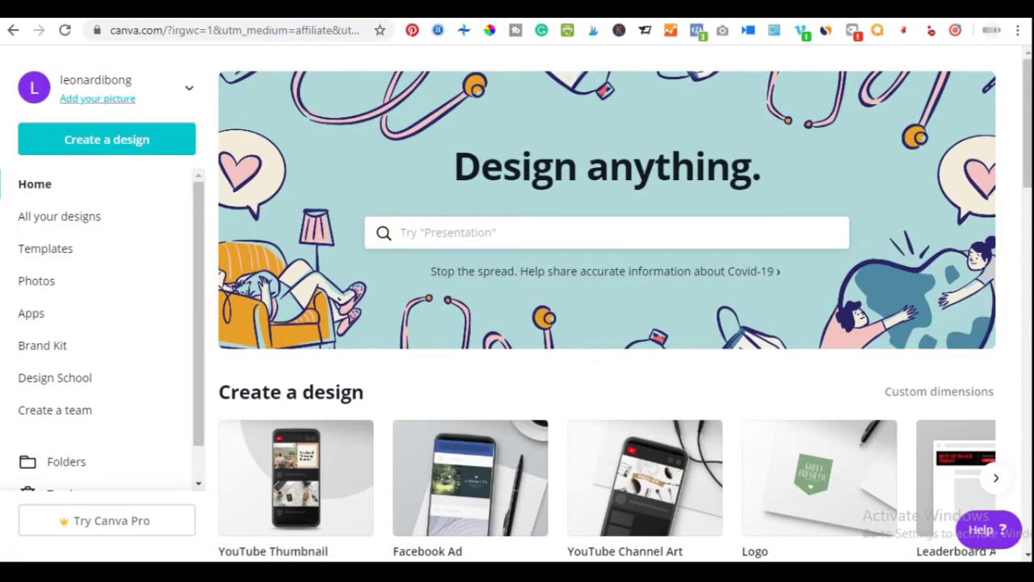
# - Check the Facebook page's cover area, return to Canva, search for "face" and choose the Facebook Cover design type
pyautogui.hotkey('ctrl', 'shift', 'Tab')
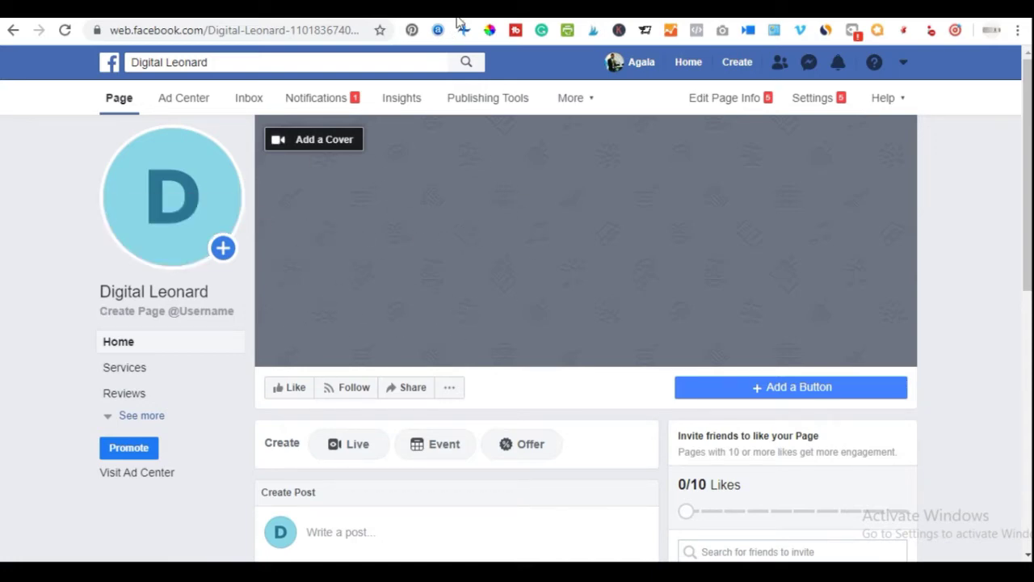
pyautogui.hotkey('ctrl', 'Tab')
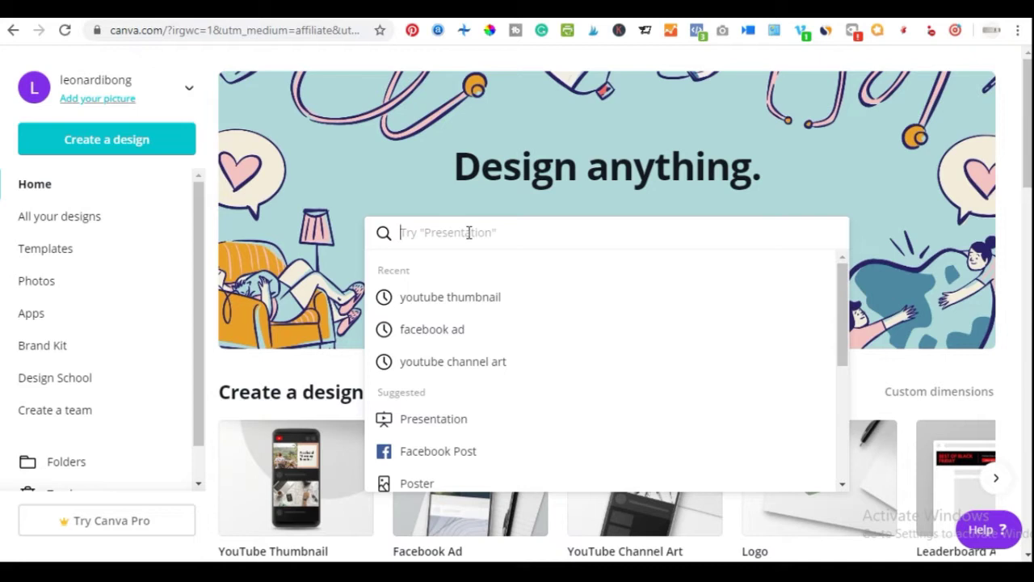
pyautogui.write('face')
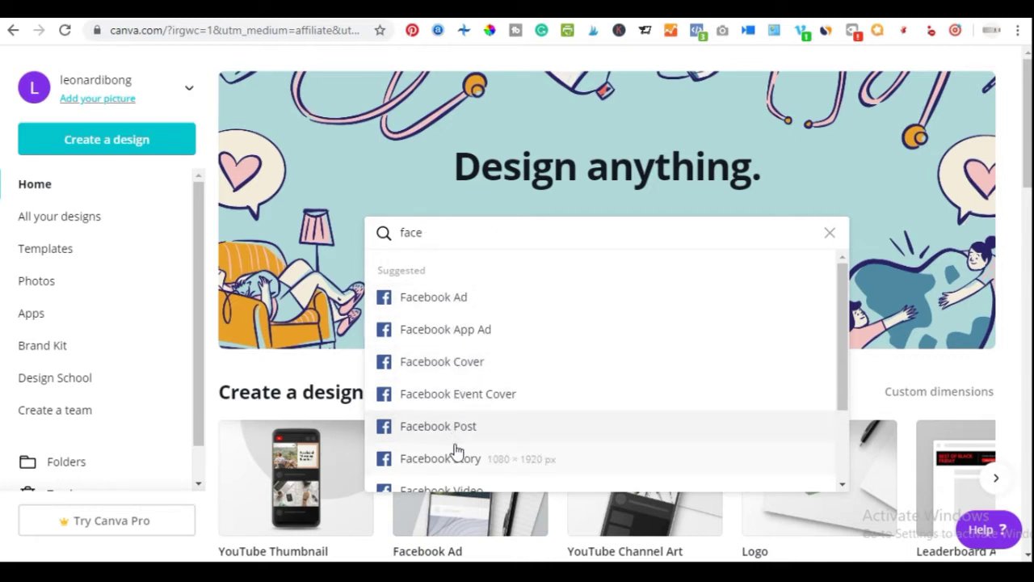
pyautogui.click(461, 366)
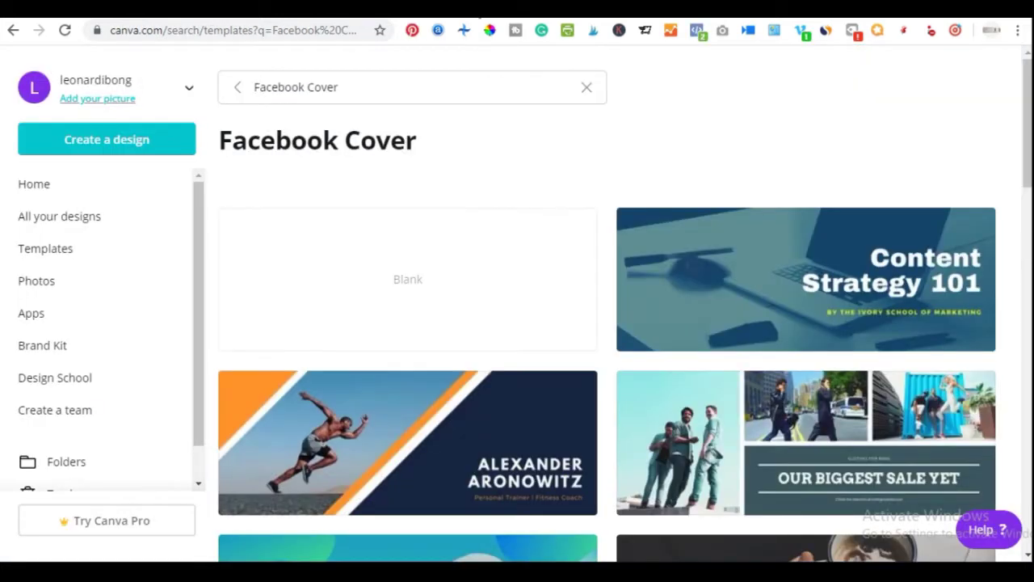
# - Browse the Facebook Cover templates and open the "Corporate Websites / S.E.O Management" laptop template for editing
pyautogui.scroll(-2, 838, 468)
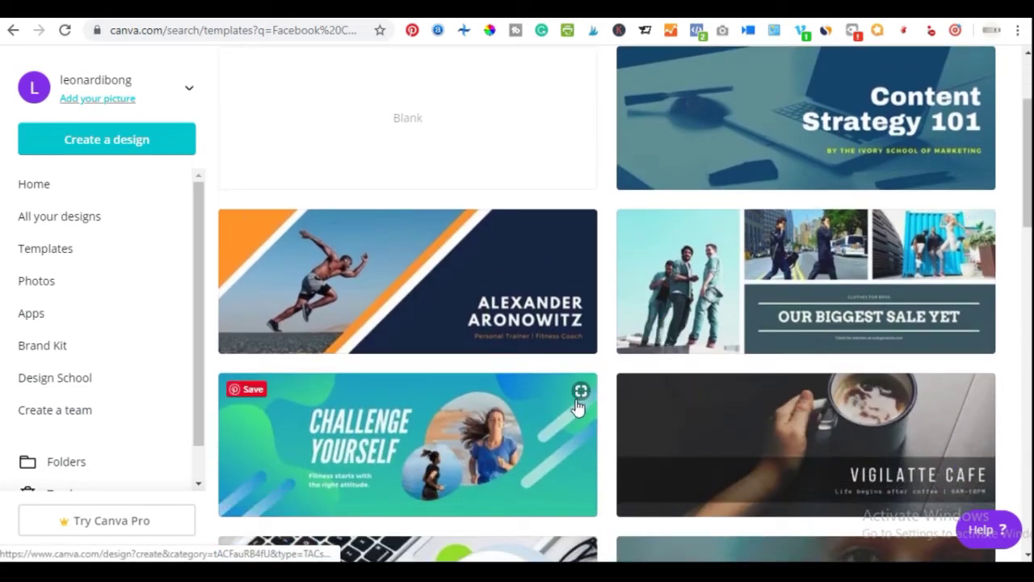
pyautogui.scroll(-1, 547, 397)
pyautogui.scroll(-2, 536, 324)
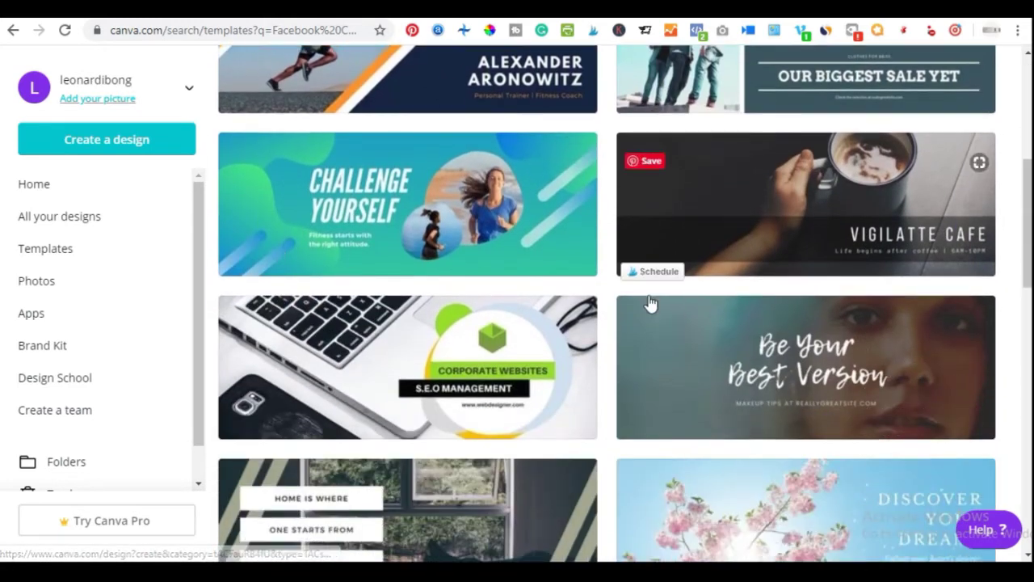
pyautogui.scroll(-1, 565, 379)
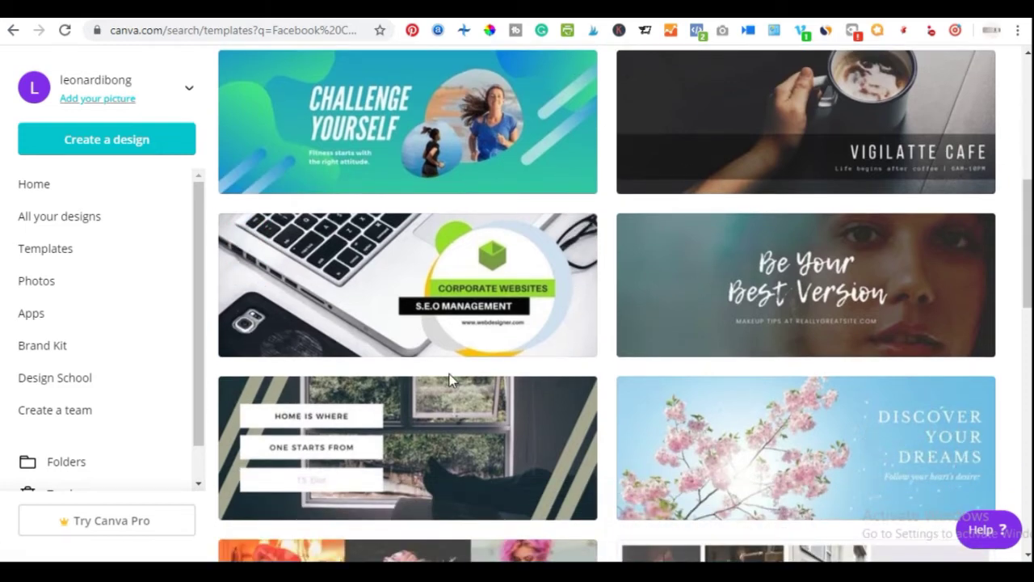
pyautogui.scroll(-2, 474, 361)
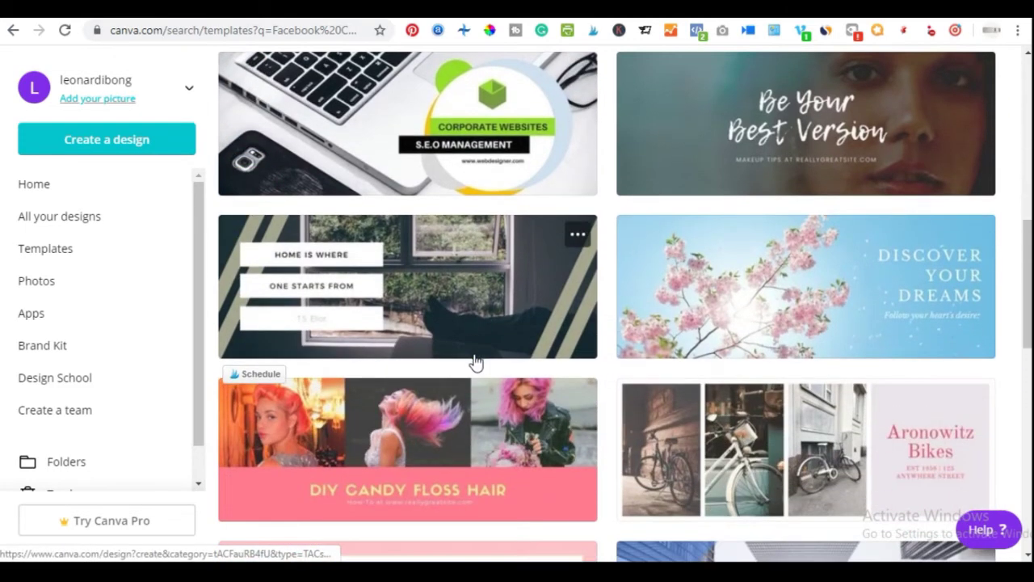
pyautogui.scroll(1, 537, 341)
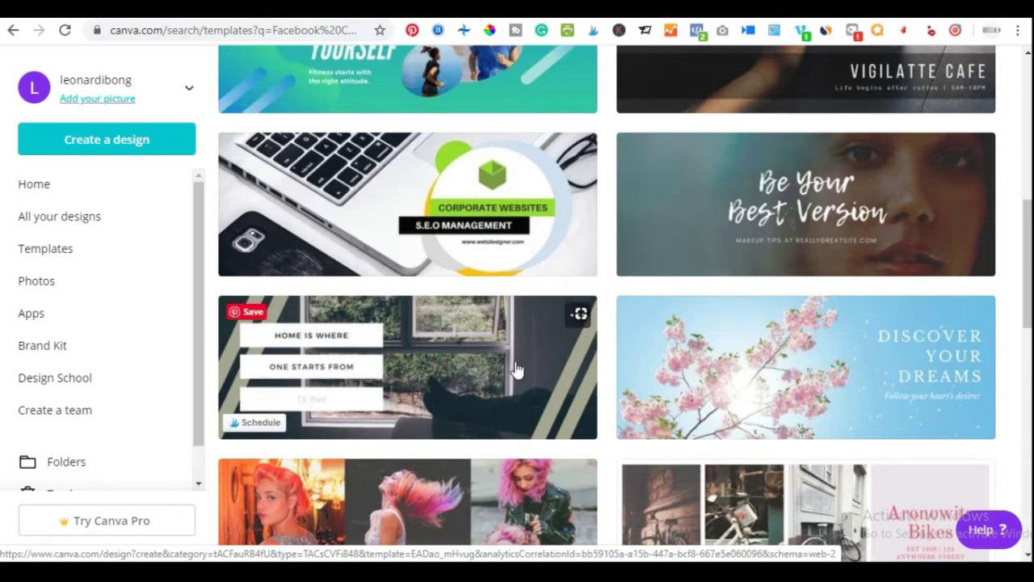
pyautogui.scroll(2, 517, 369)
pyautogui.scroll(4, 614, 198)
pyautogui.scroll(-1, 617, 200)
pyautogui.scroll(-4, 531, 376)
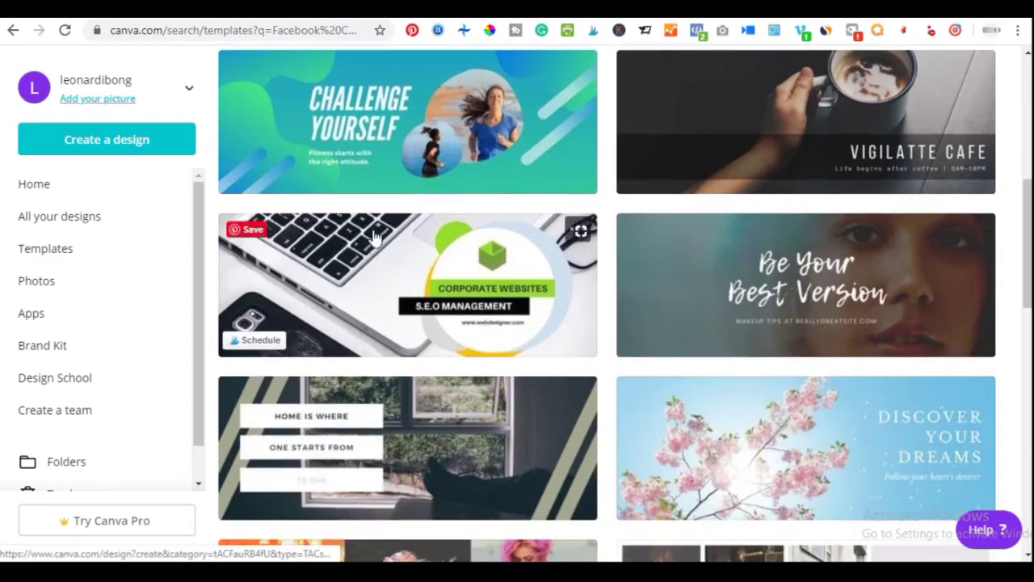
pyautogui.click(355, 284)
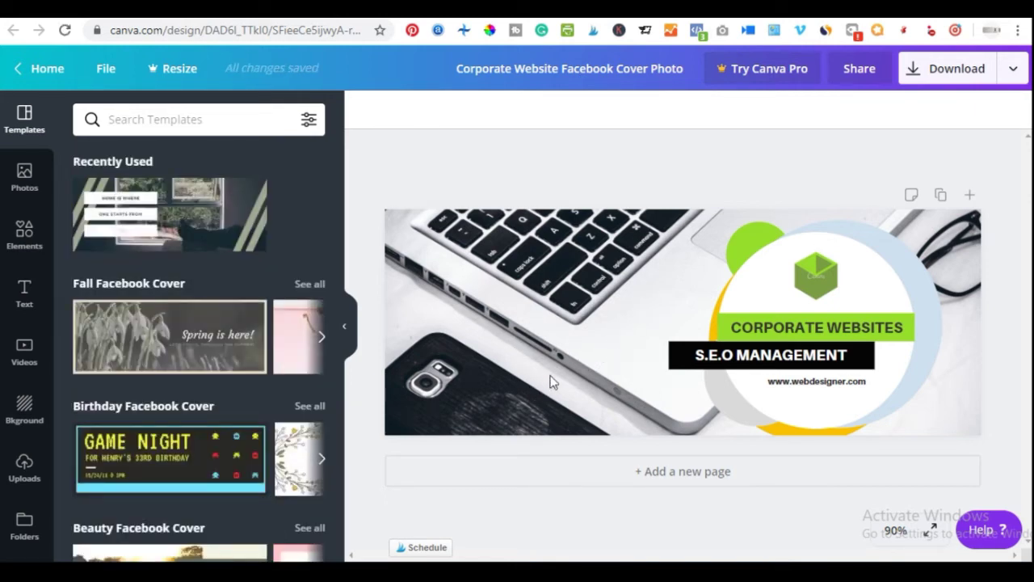
# - Select the cover's background photo and look through the available templates and trending photos
pyautogui.click(572, 348)
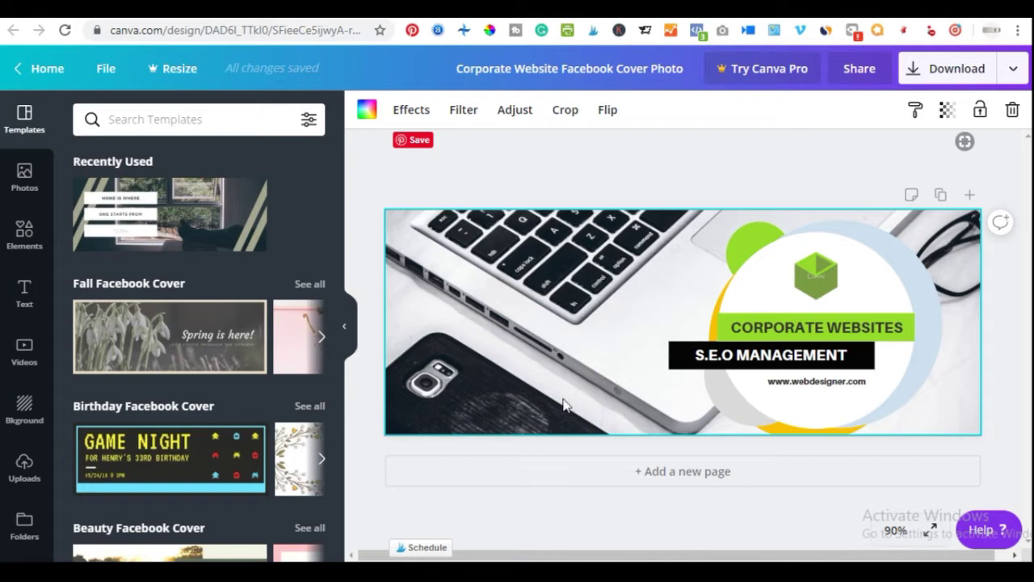
pyautogui.scroll(-2, 218, 265)
pyautogui.scroll(-12, 218, 265)
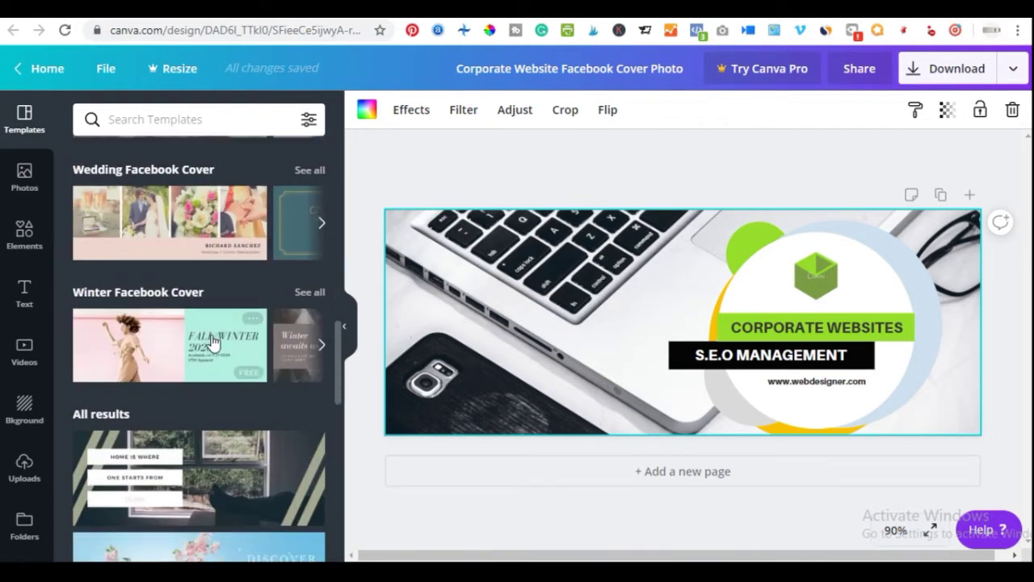
pyautogui.click(30, 190)
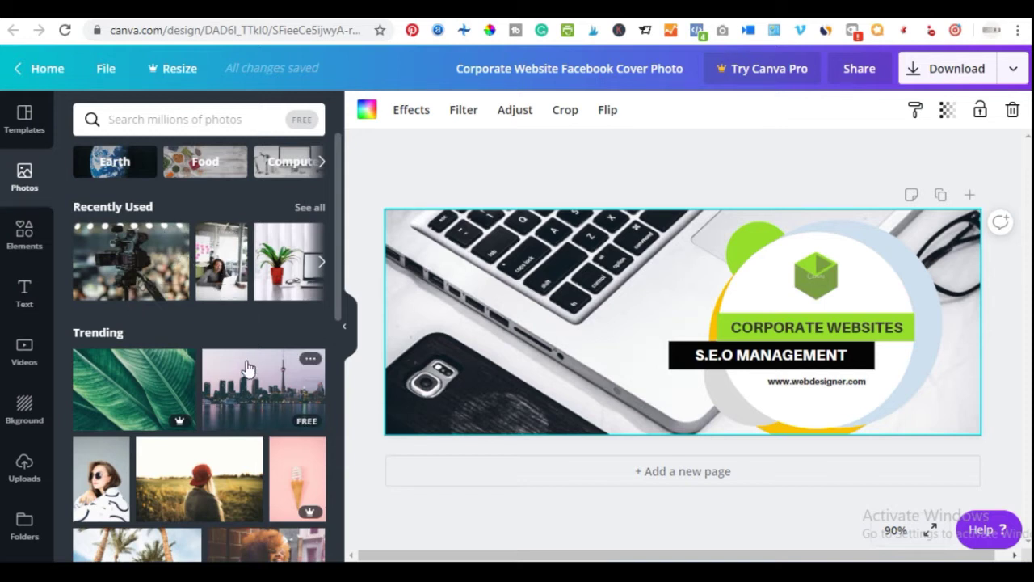
pyautogui.scroll(-2, 242, 364)
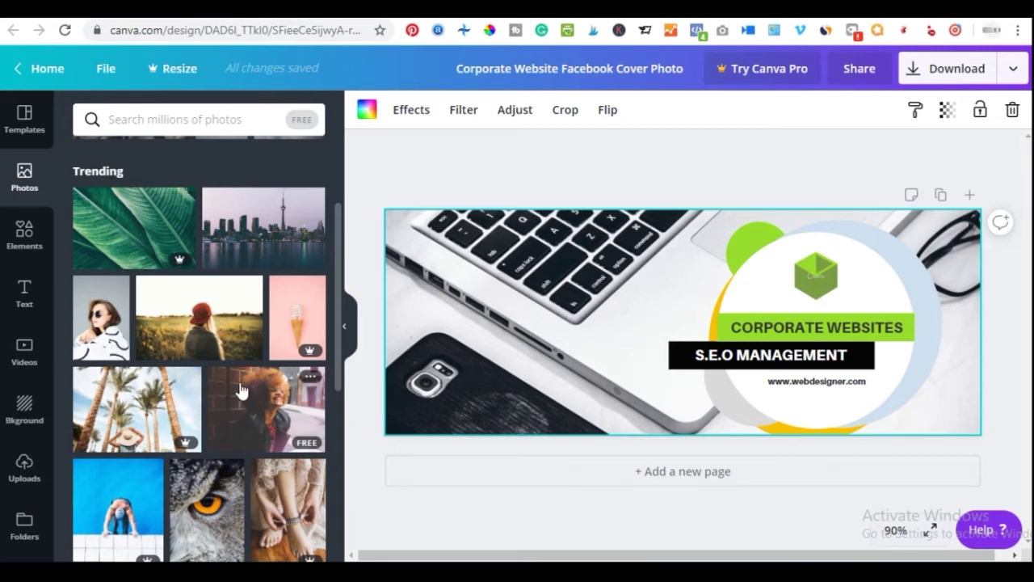
pyautogui.scroll(-2, 237, 391)
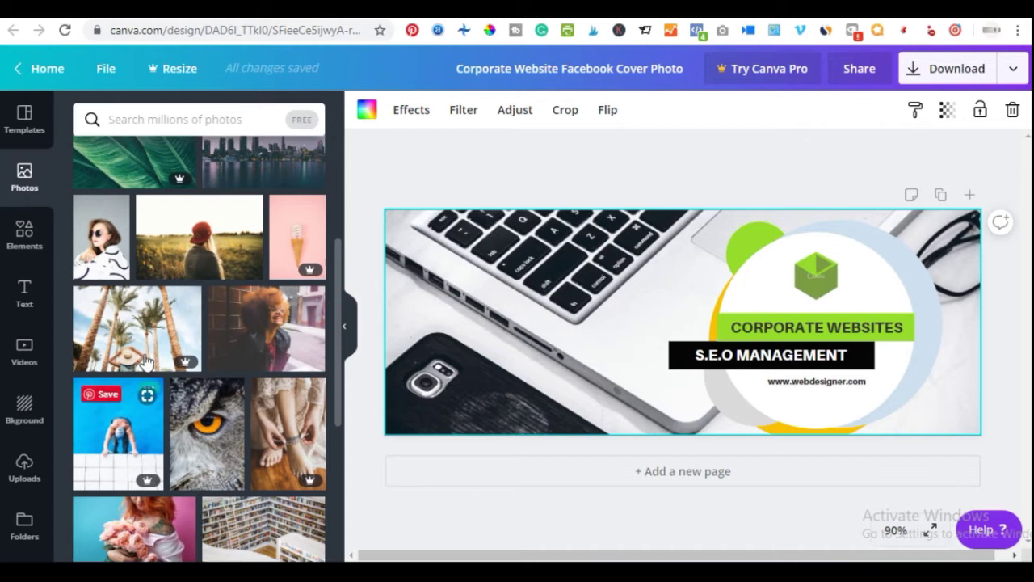
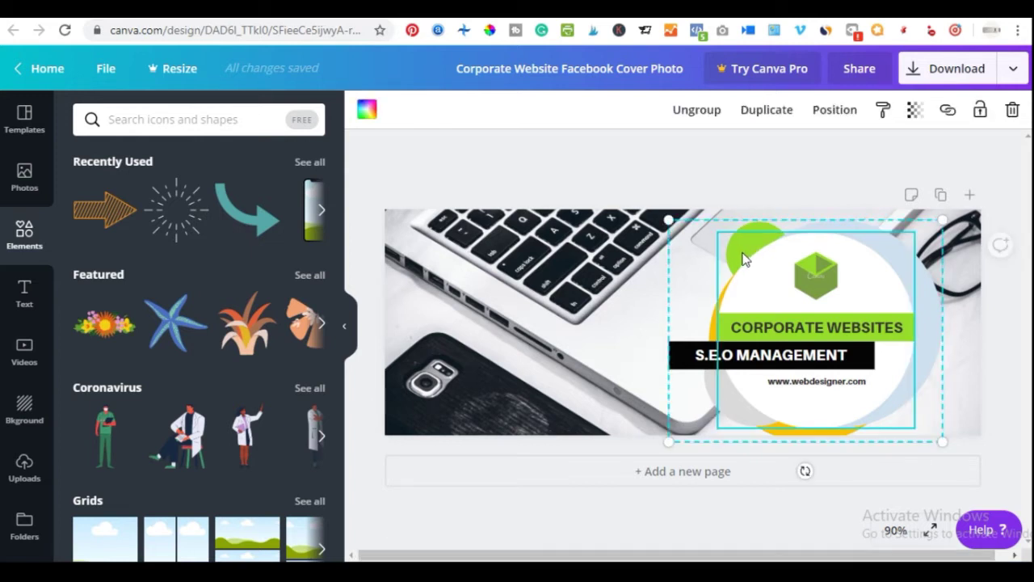
# - Recolor the light blue circle behind the white circle to the dark navy shade from the photo colors
pyautogui.click(934, 343)
pyautogui.click(933, 334)
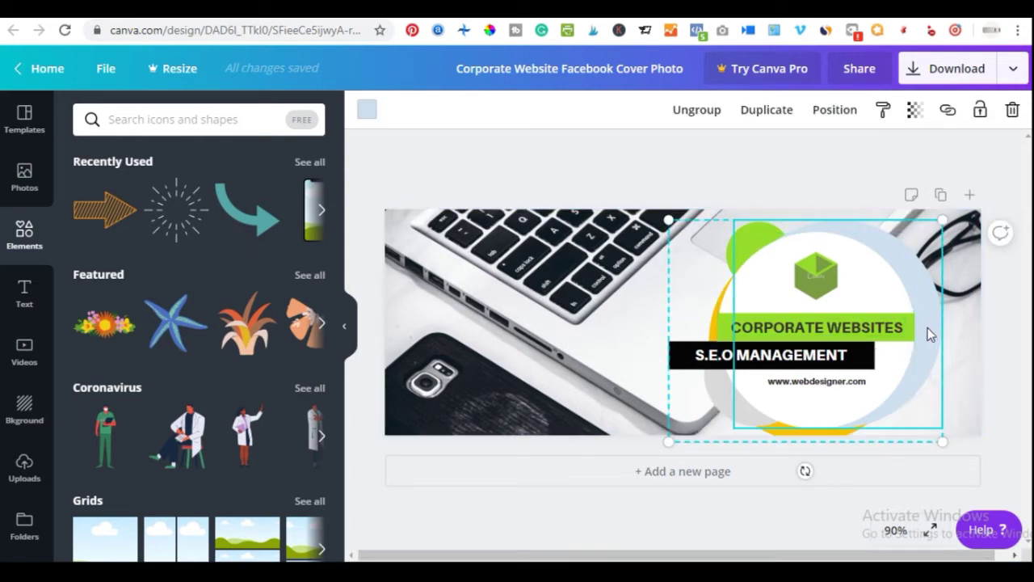
pyautogui.click(910, 275)
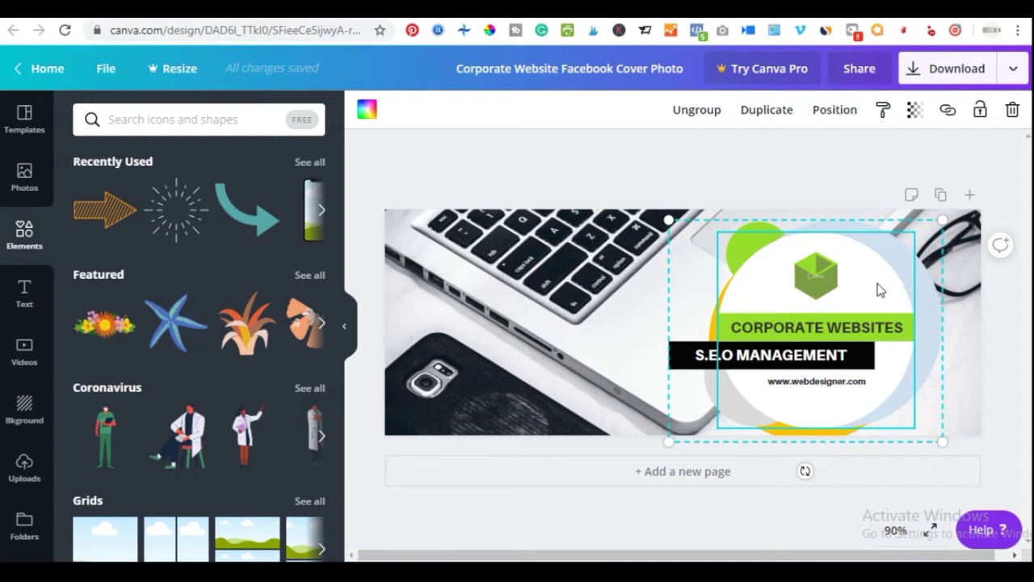
pyautogui.click(932, 328)
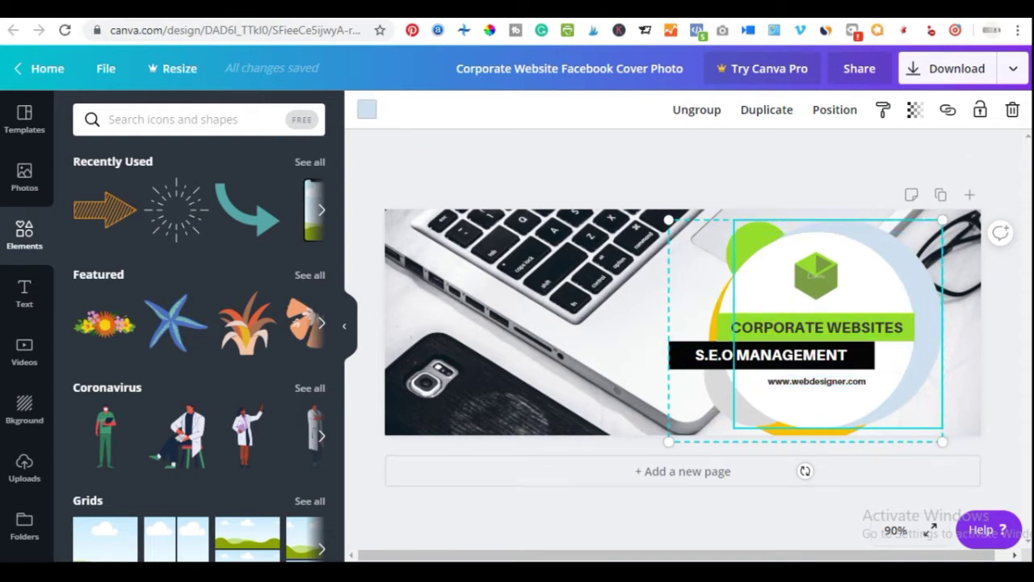
pyautogui.click(365, 109)
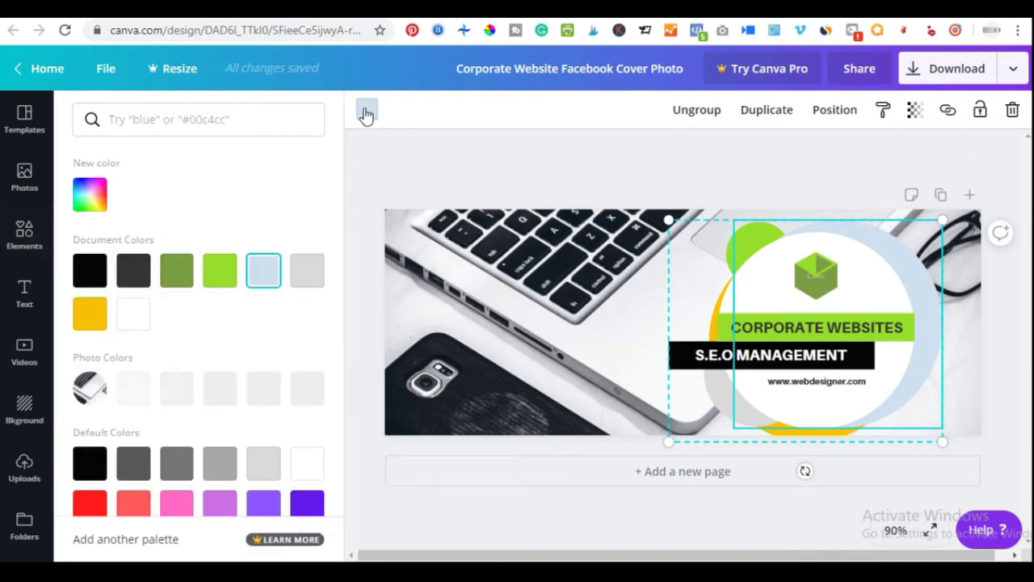
pyautogui.click(176, 388)
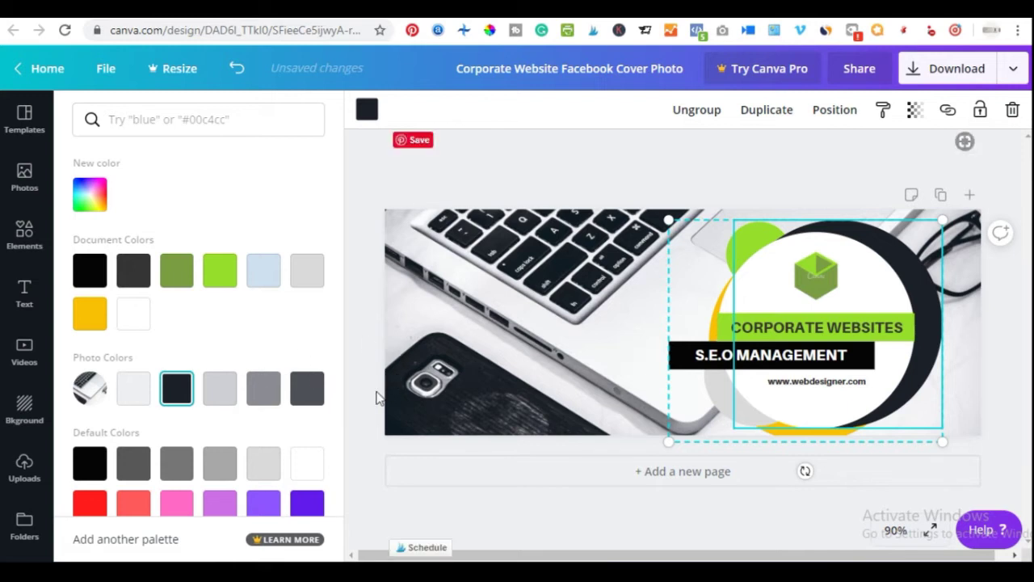
# - Fill the green bar behind the "CORPORATE WEBSITES" text with the dark gray document color
pyautogui.click(913, 327)
pyautogui.click(368, 110)
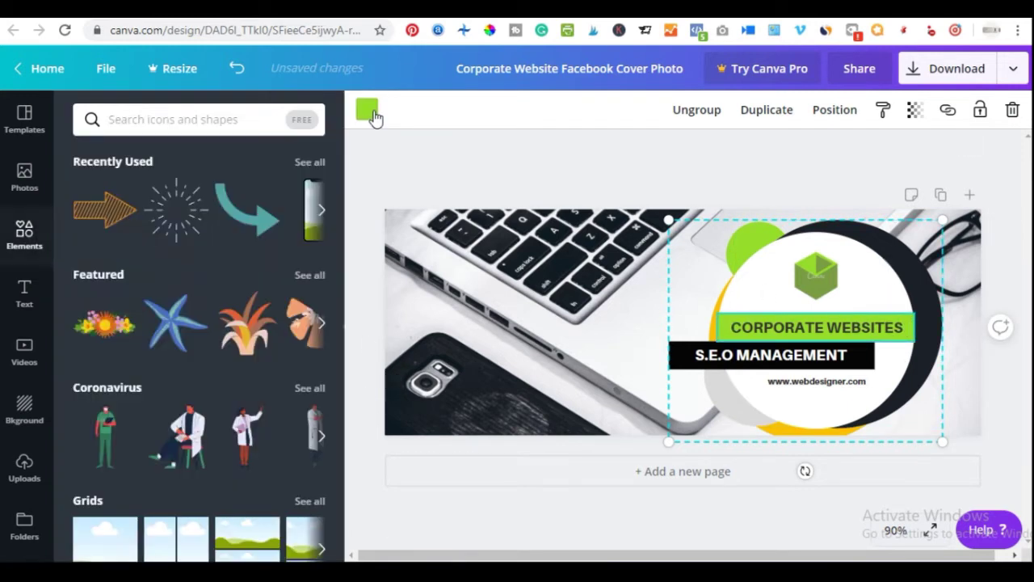
pyautogui.click(368, 111)
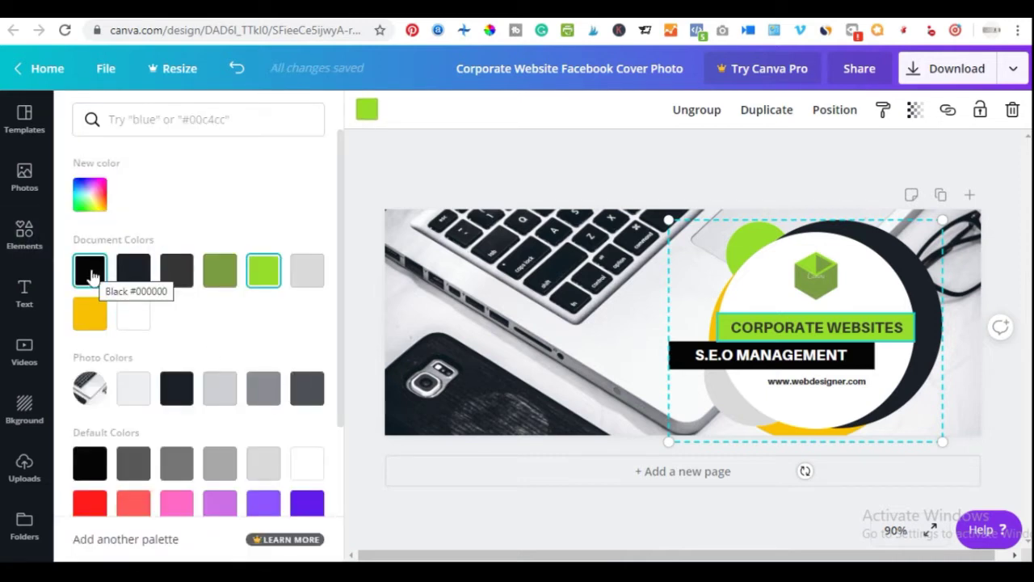
pyautogui.click(174, 275)
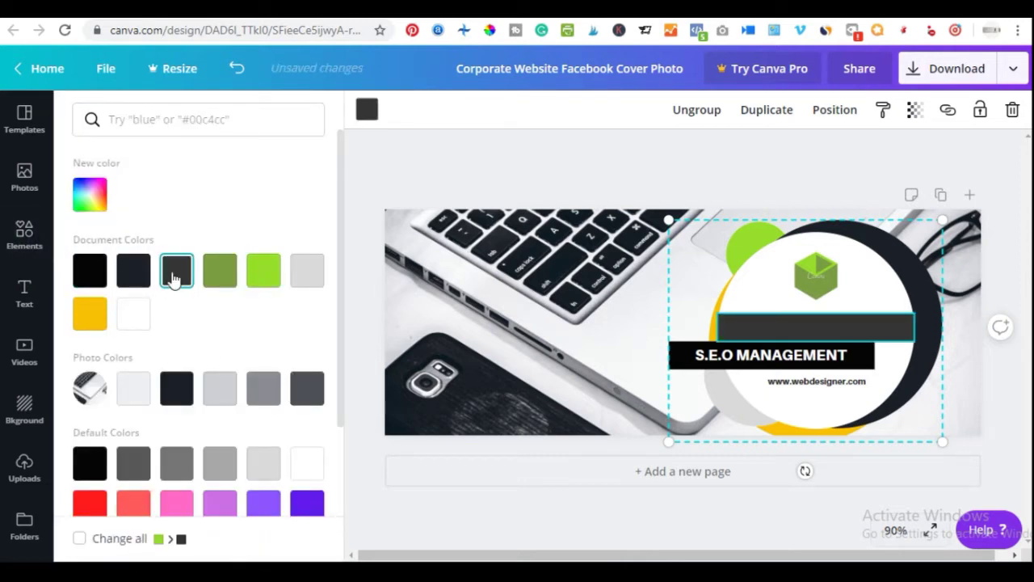
# - Set the "CORPORATE WEBSITES" text color to white
pyautogui.doubleClick(849, 332)
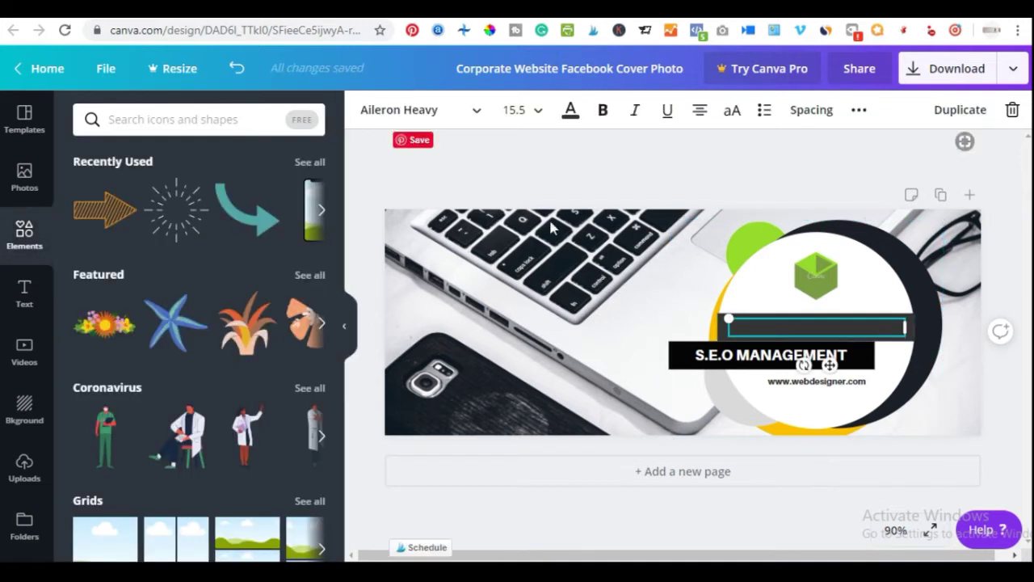
pyautogui.click(571, 110)
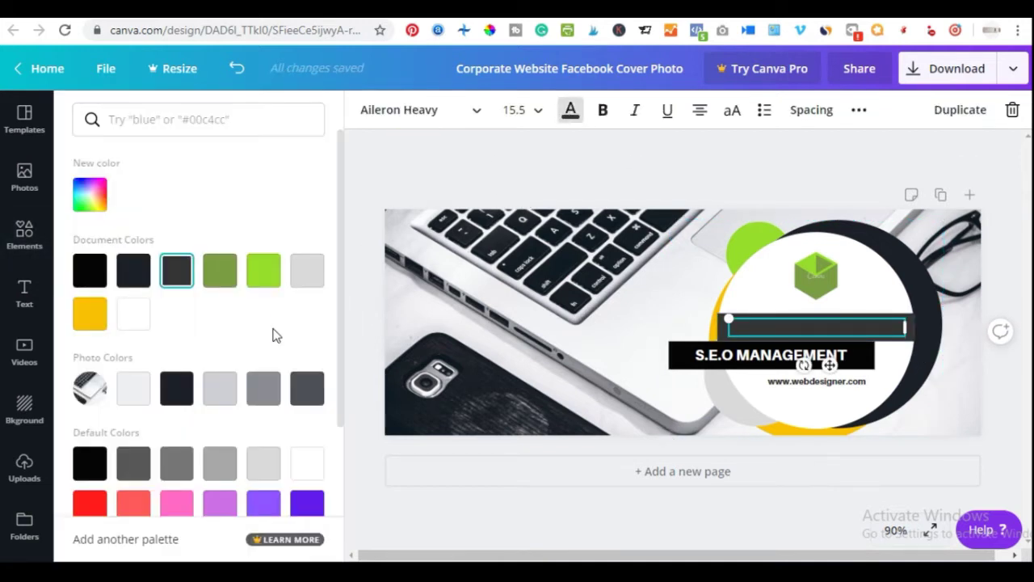
pyautogui.click(131, 313)
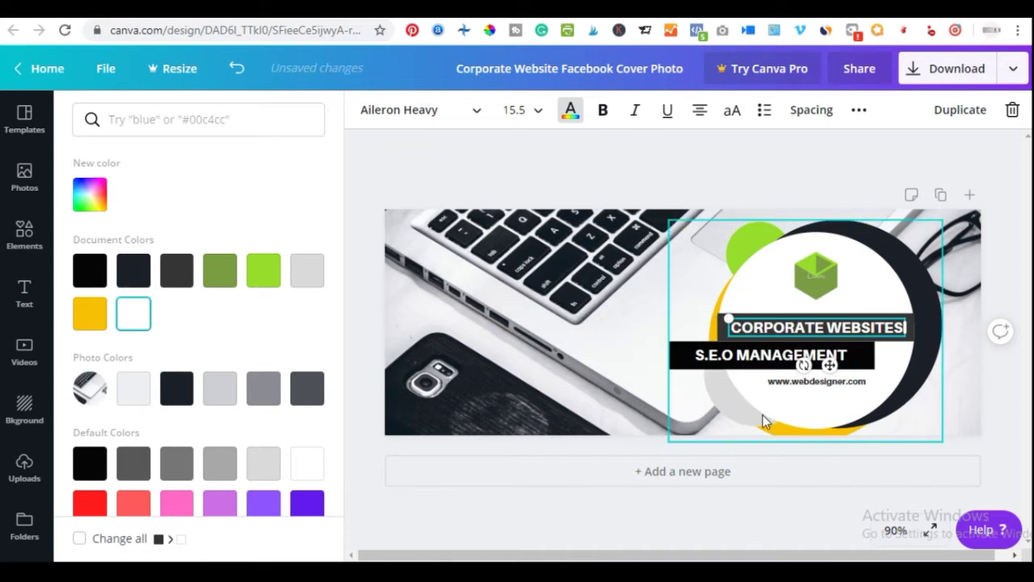
pyautogui.click(782, 430)
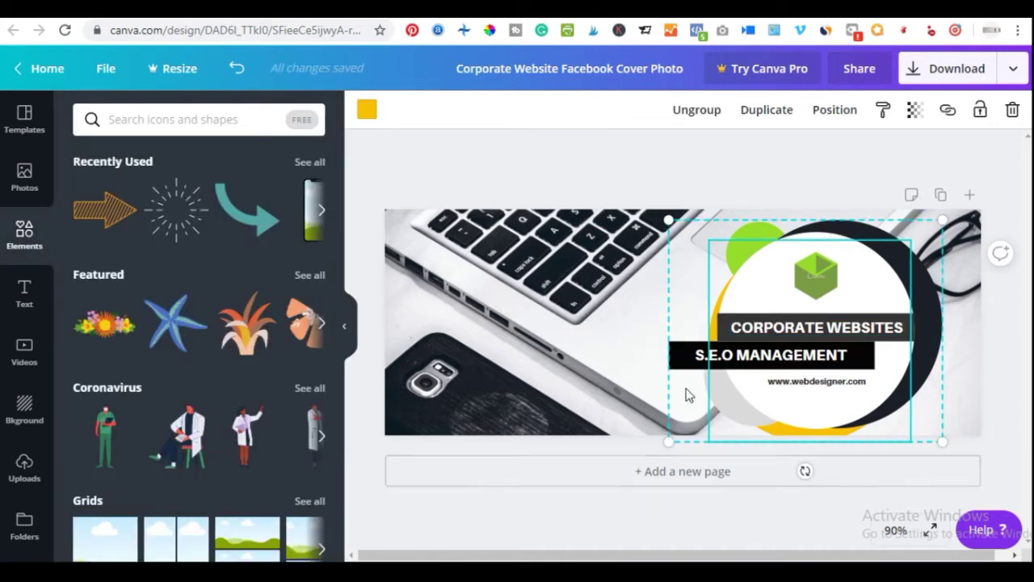
pyautogui.click(366, 110)
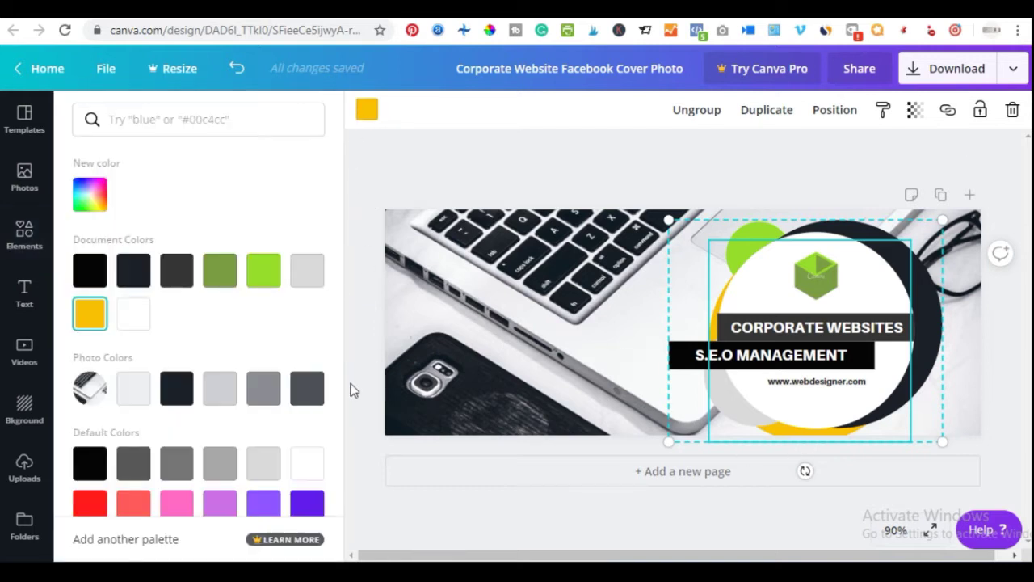
pyautogui.click(413, 166)
# - Delete the laptop background photo from the cover, and undo the deletion
pyautogui.click(515, 327)
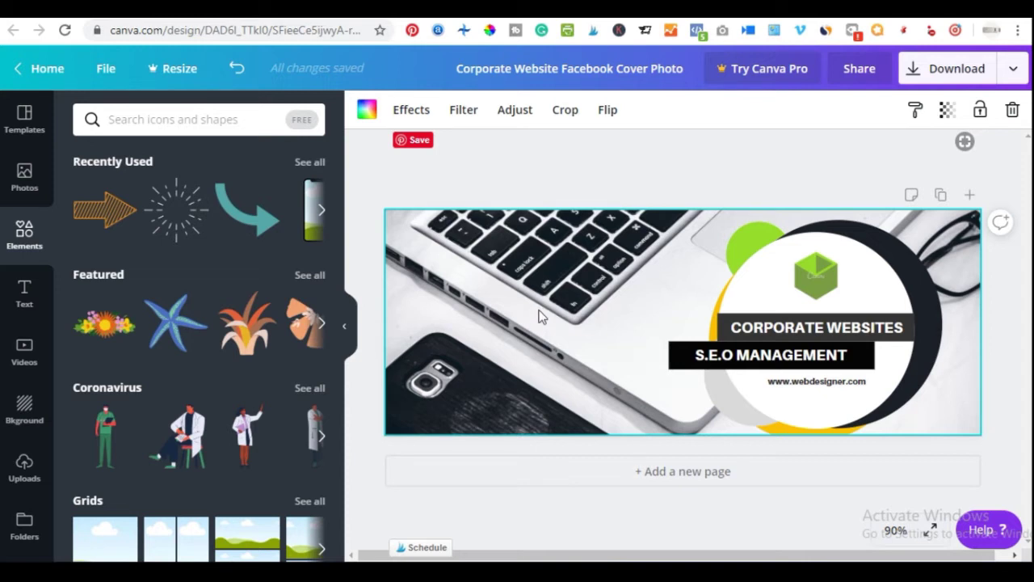
pyautogui.press('Delete')
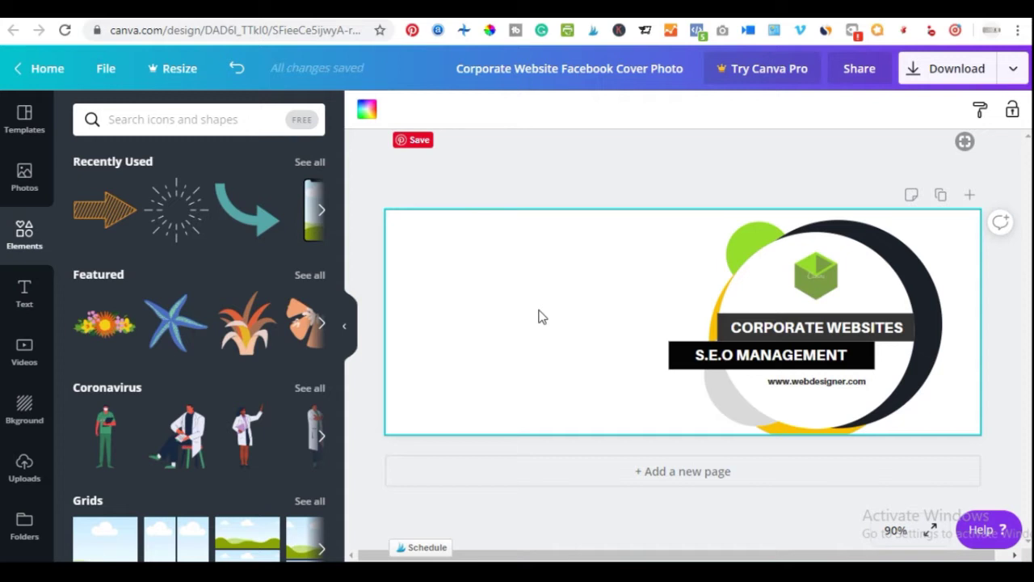
pyautogui.click(517, 185)
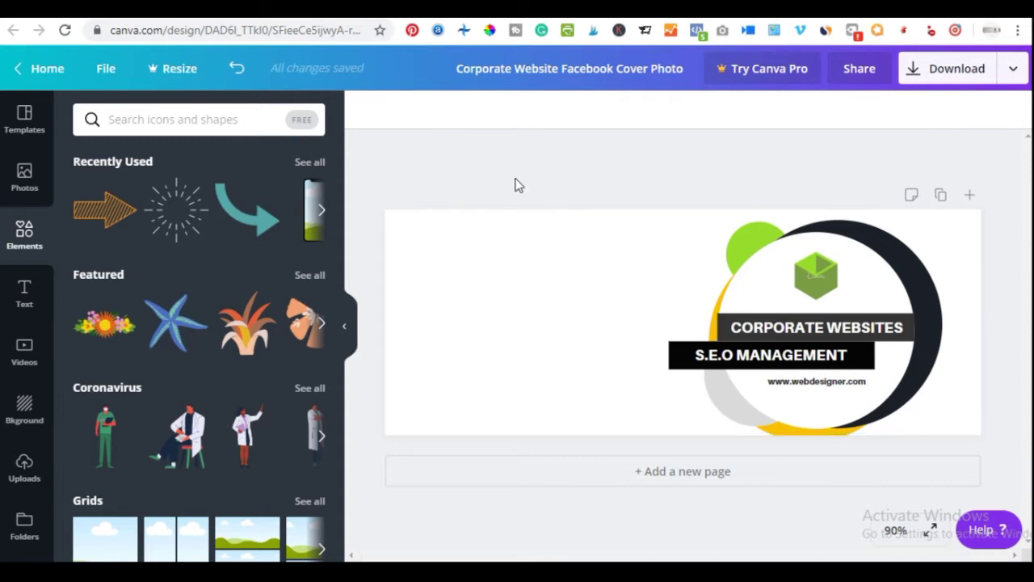
pyautogui.hotkey('ctrl', 'z')
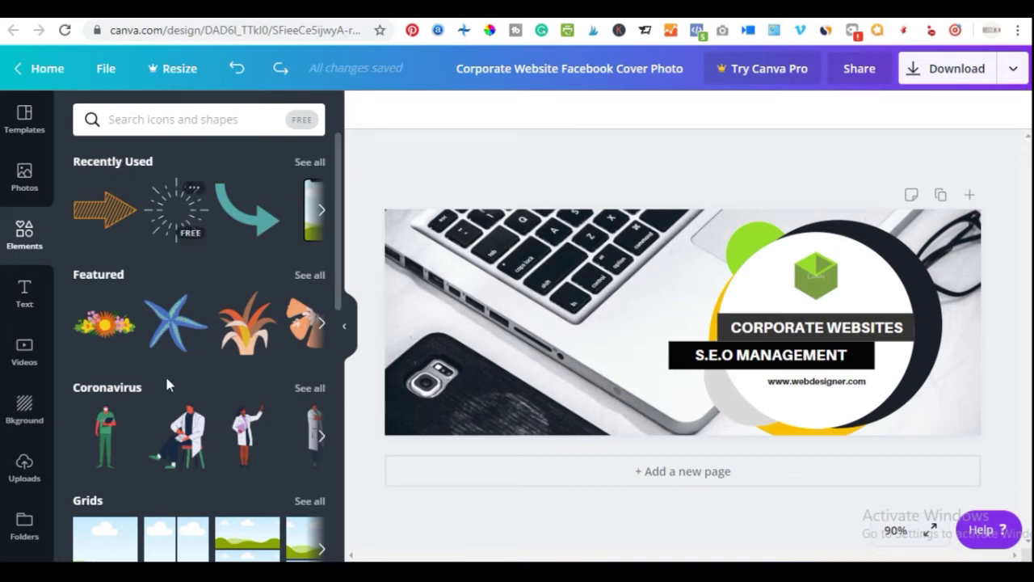
pyautogui.scroll(-8, 168, 355)
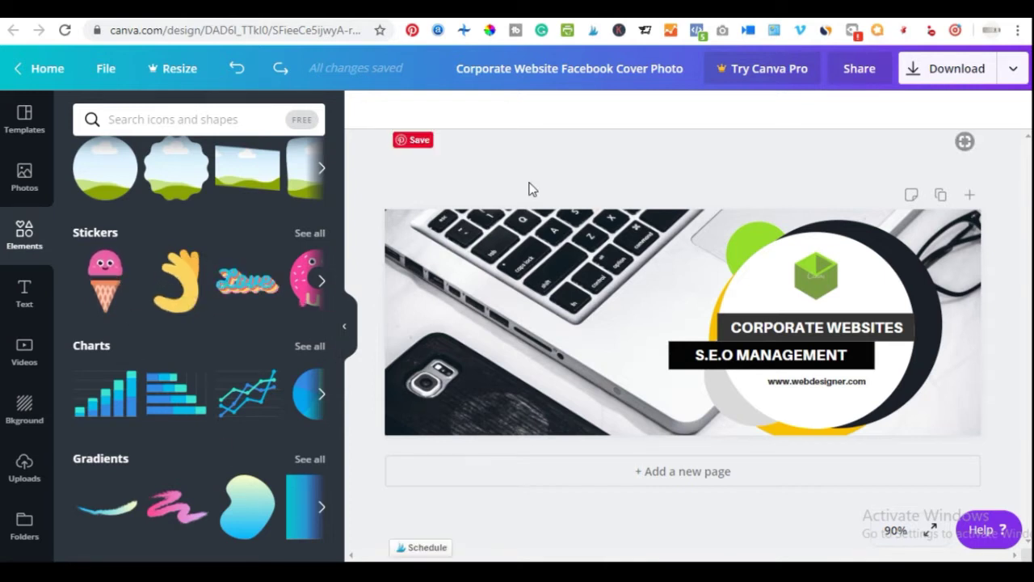
# - Delete the green cube logo from the white circle on the cover photo
pyautogui.scroll(-3, 210, 339)
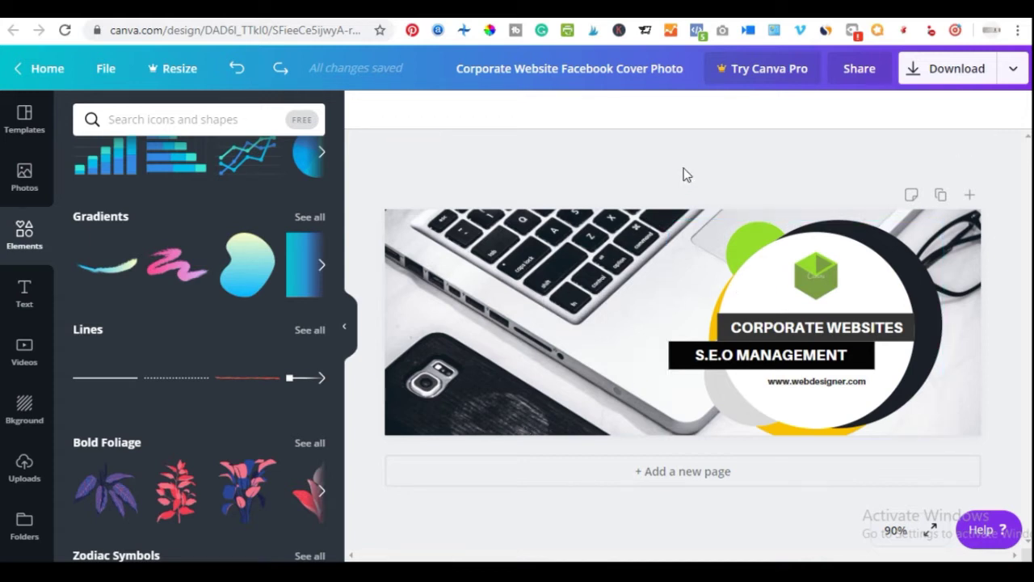
pyautogui.click(820, 291)
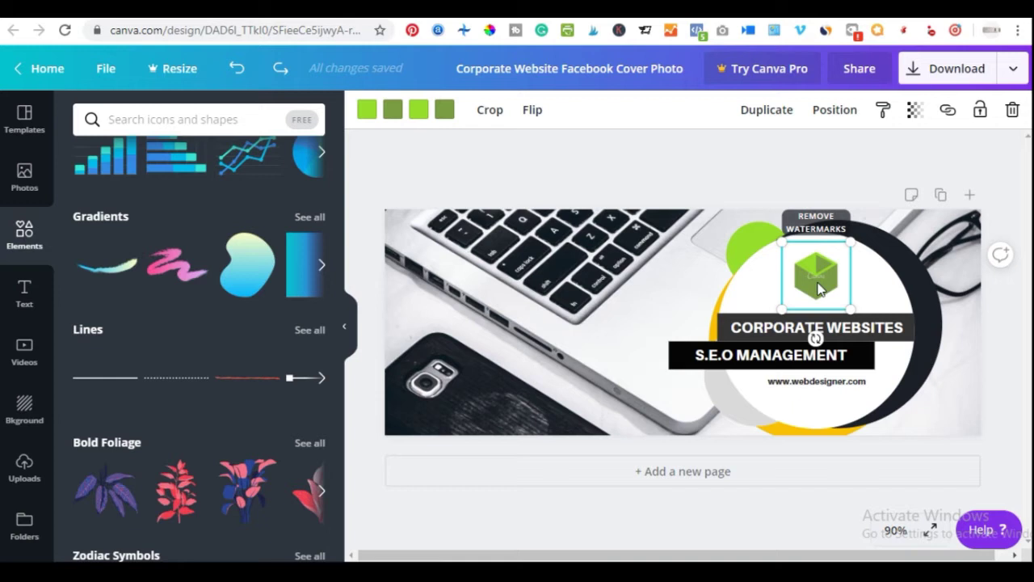
pyautogui.press('Delete')
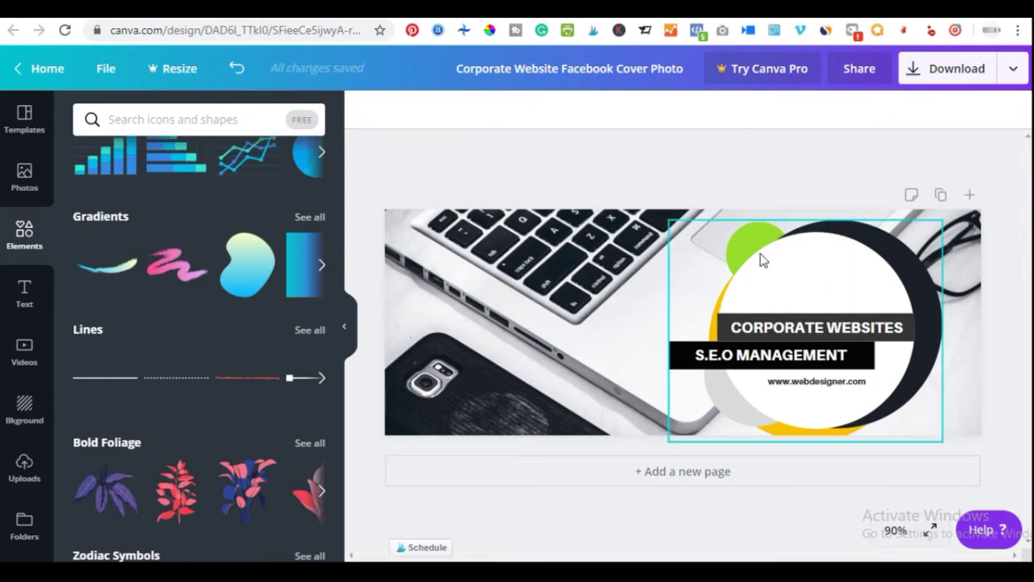
pyautogui.click(734, 234)
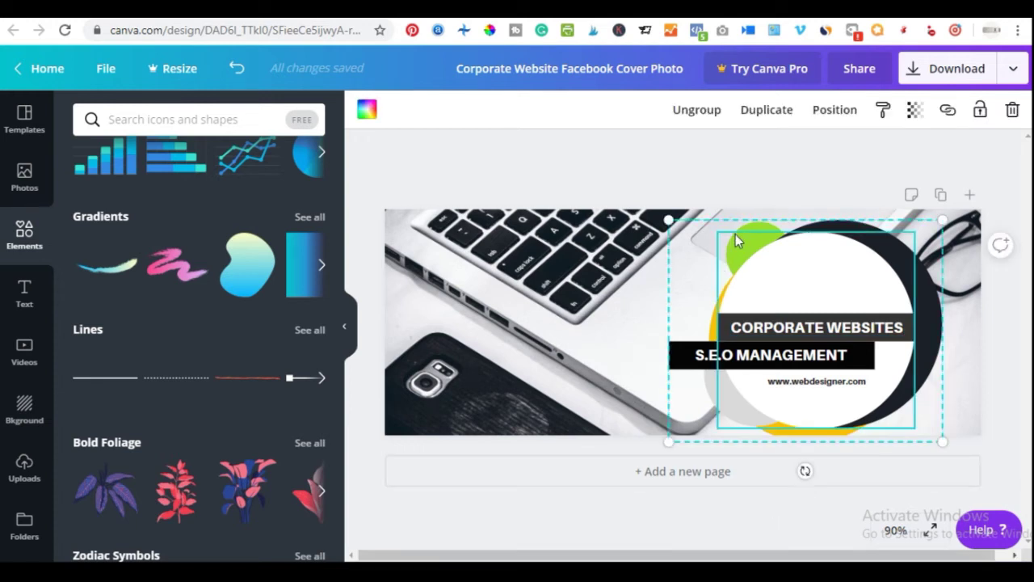
pyautogui.click(737, 162)
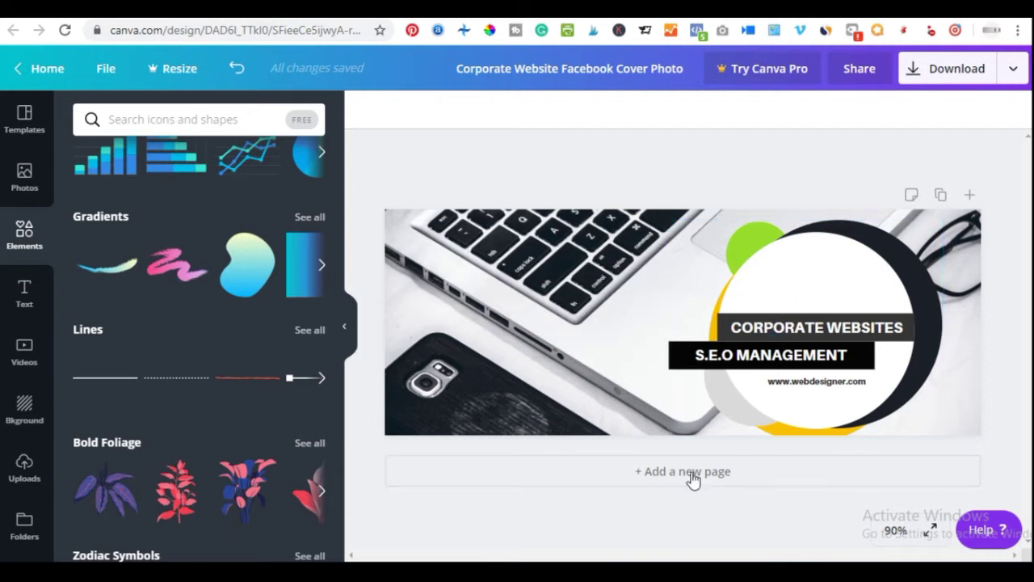
pyautogui.click(792, 336)
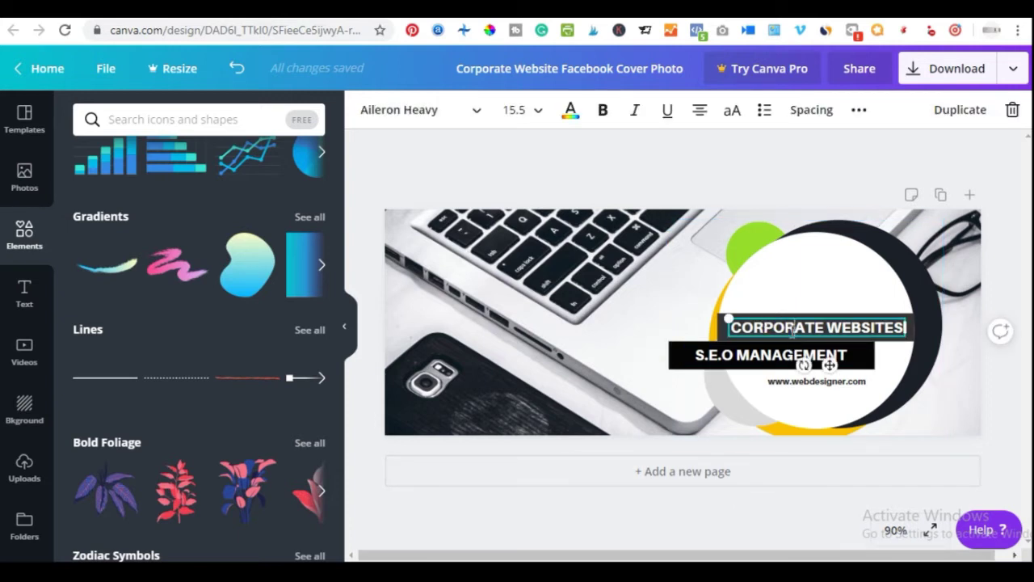
pyautogui.click(793, 330)
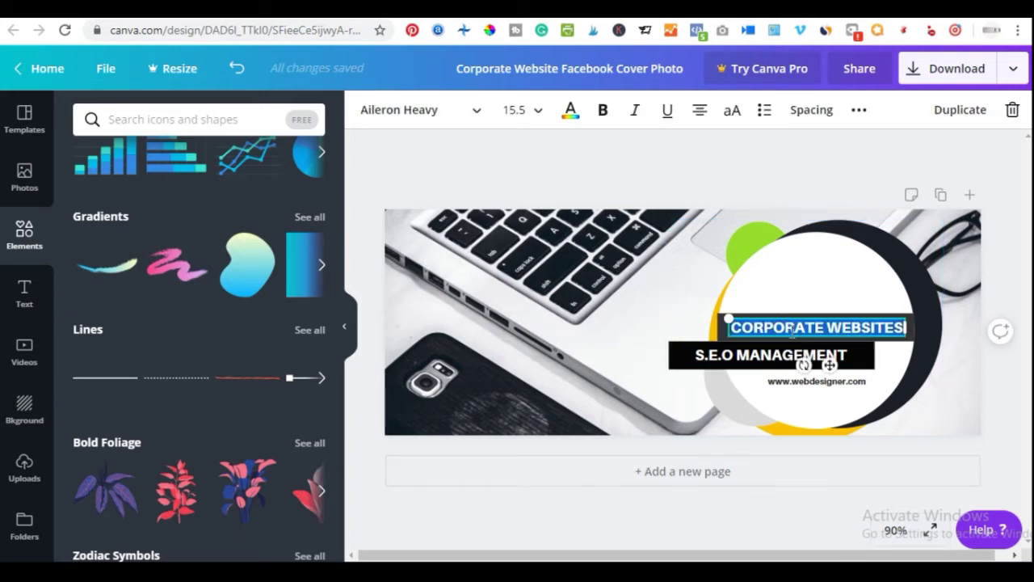
pyautogui.write('Digital Leonard')
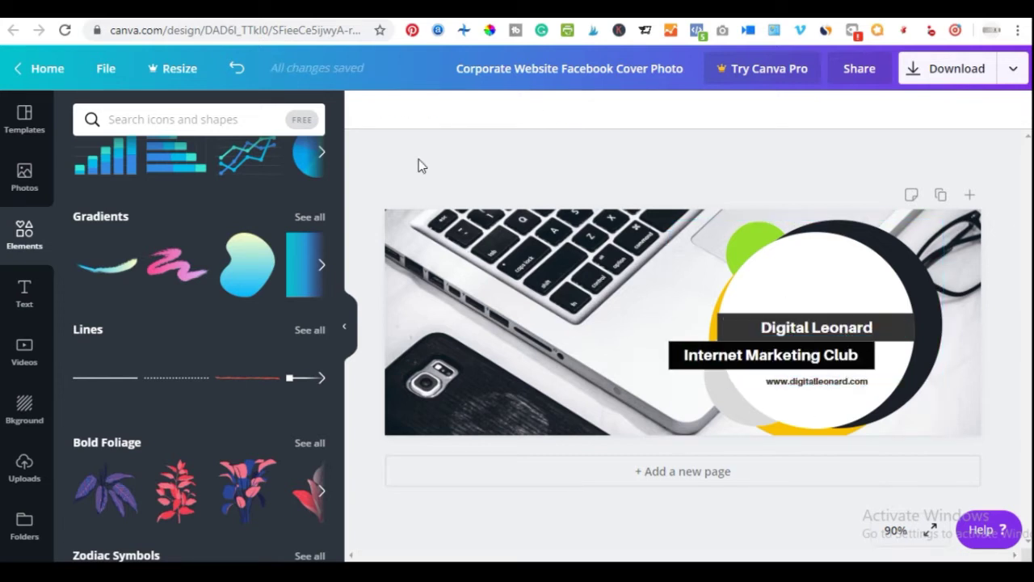
pyautogui.click(833, 332)
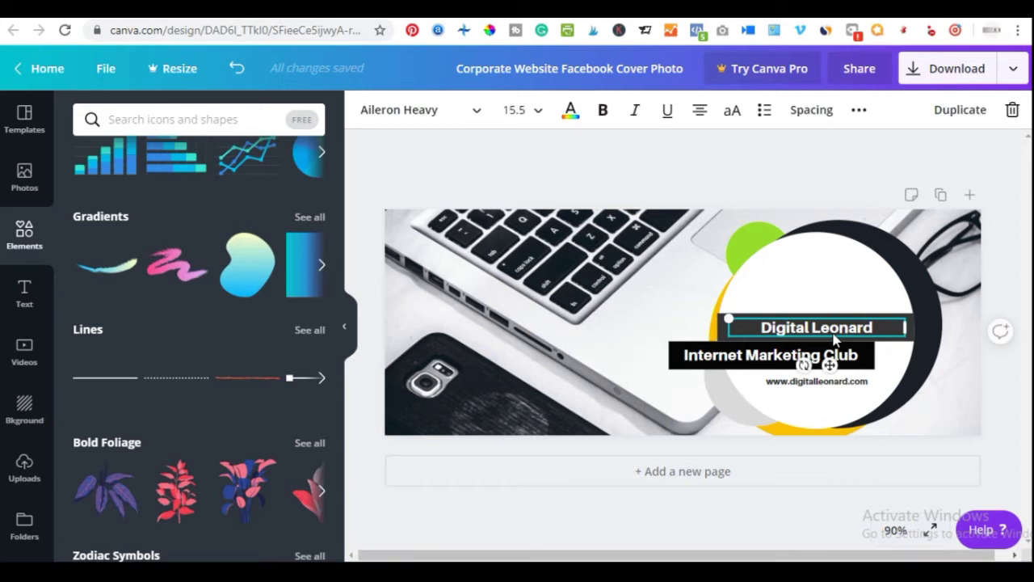
pyautogui.click(761, 360)
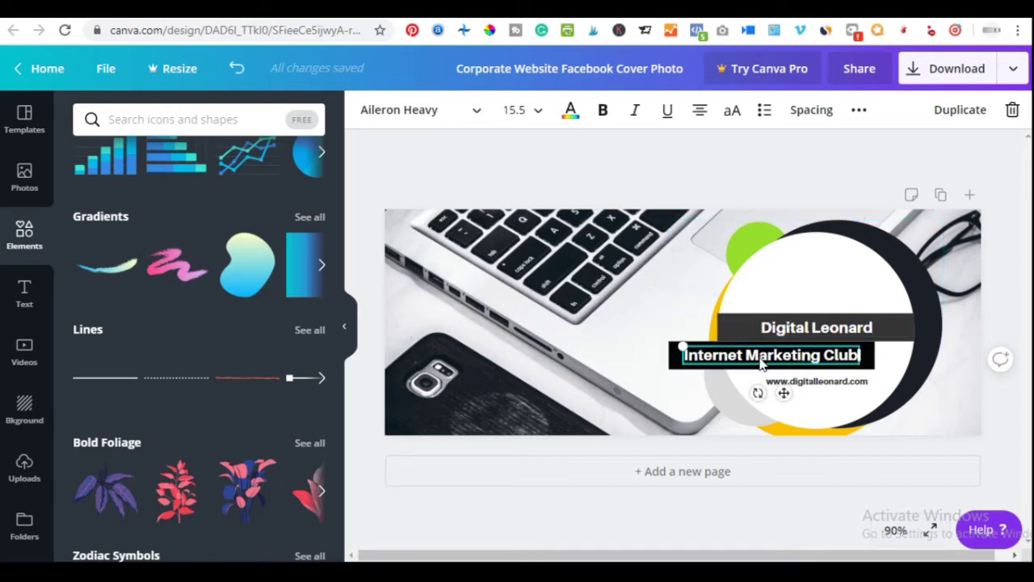
pyautogui.click(803, 382)
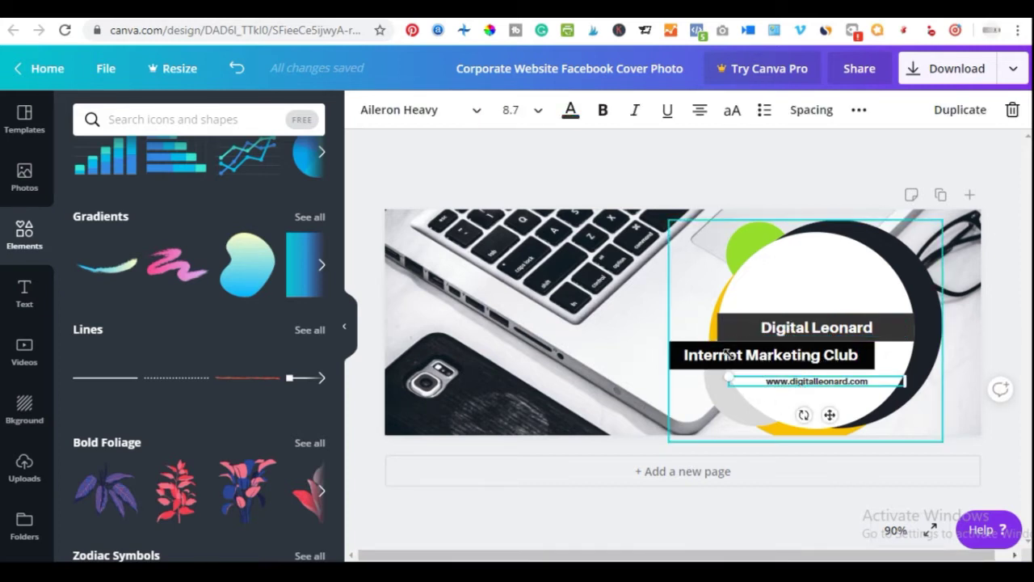
pyautogui.click(685, 354)
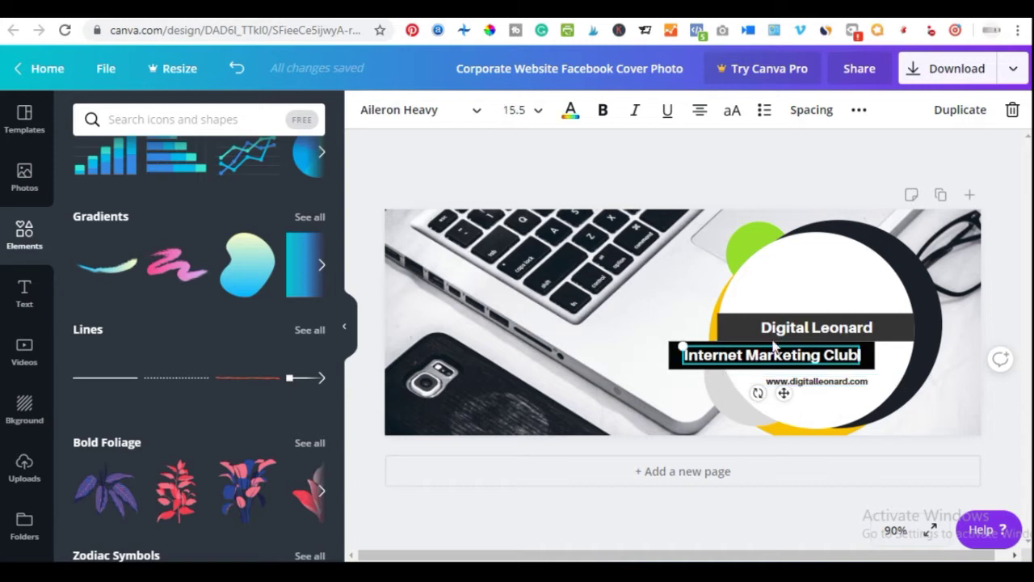
pyautogui.click(816, 263)
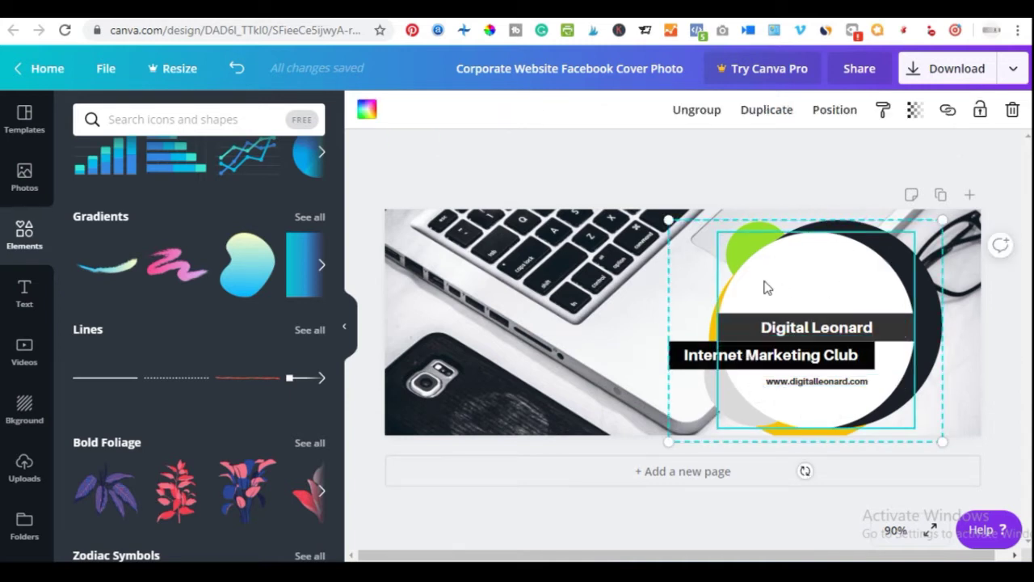
pyautogui.rightClick(475, 163)
pyautogui.click(441, 164)
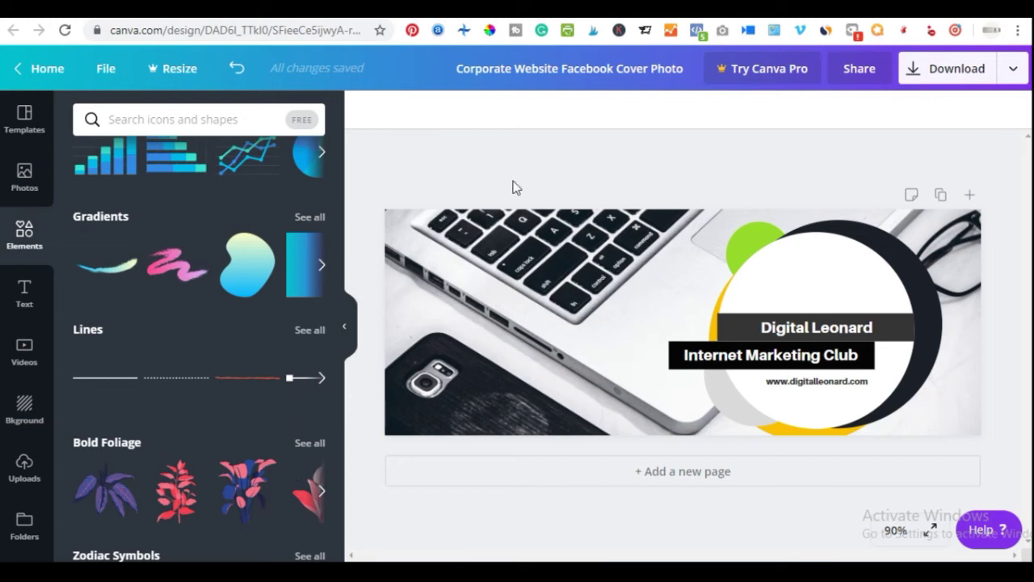
# - Bring the digitalleonard.com logo image from File Explorer into the Canva design and place it in the white circle above the text
pyautogui.hotkey('alt', 'Tab')
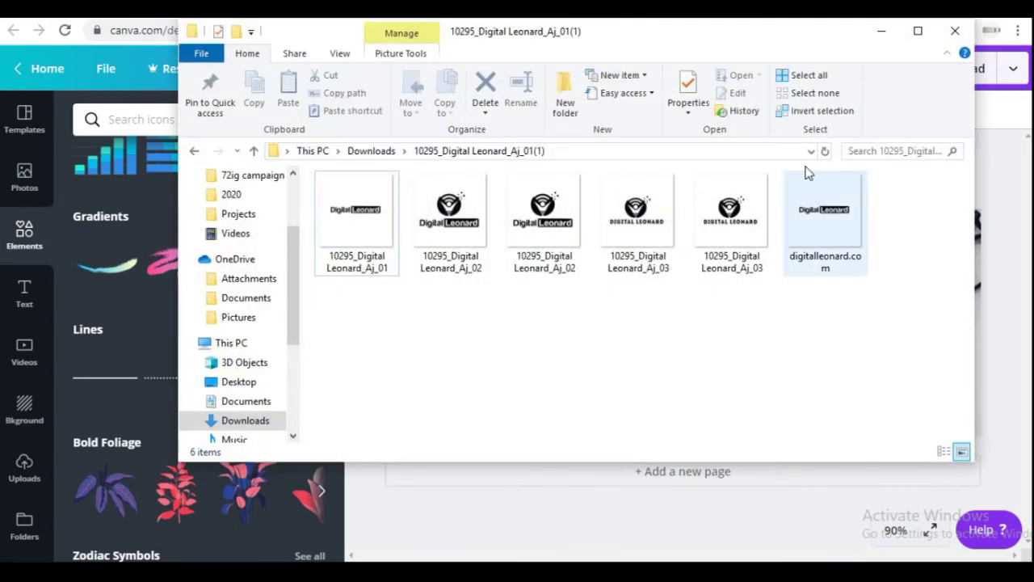
pyautogui.moveTo(784, 32); pyautogui.dragTo(614, 49)
pyautogui.moveTo(661, 206); pyautogui.dragTo(900, 369)
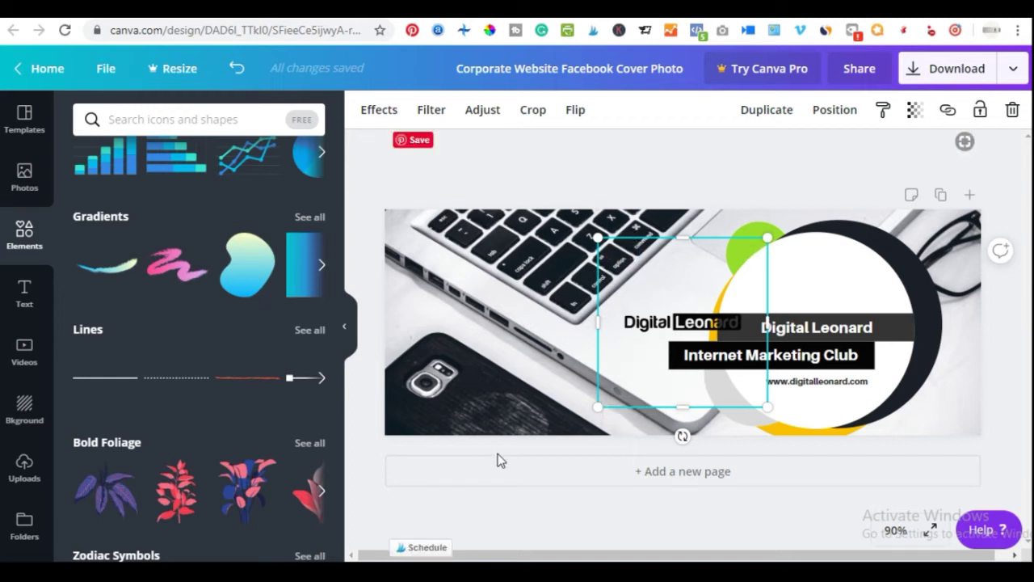
pyautogui.click(23, 472)
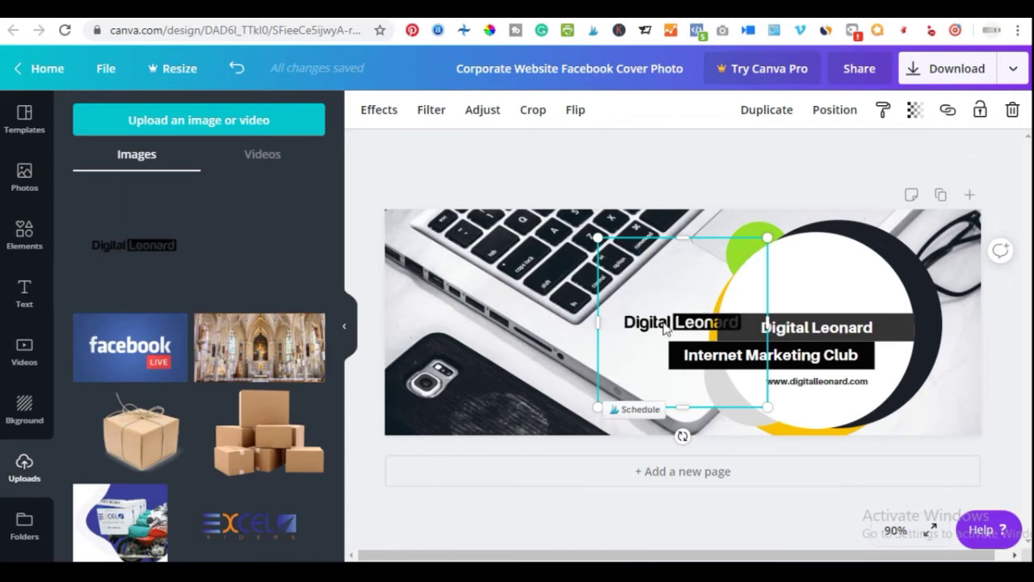
pyautogui.moveTo(664, 326); pyautogui.dragTo(799, 285)
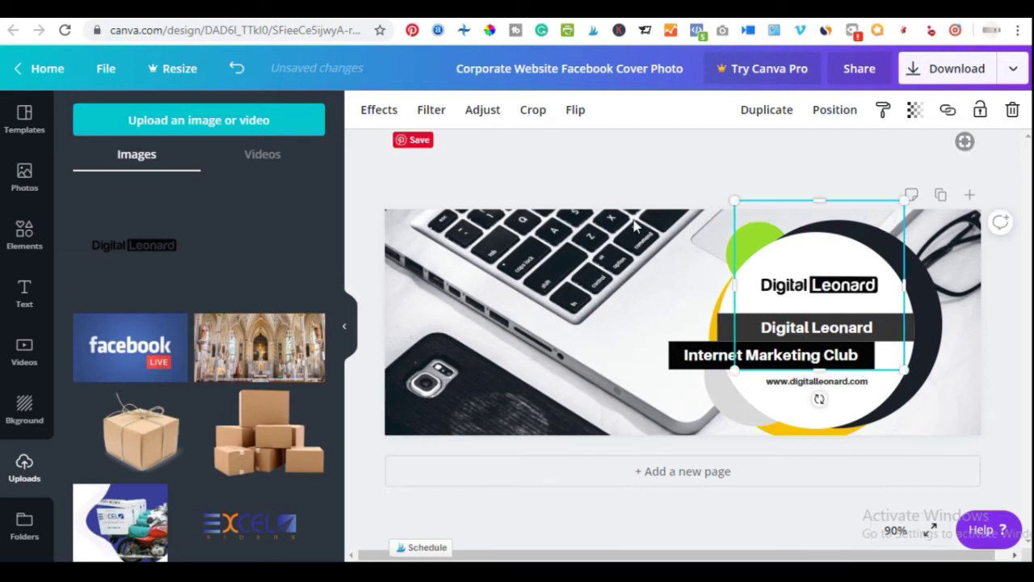
# - Crop the empty areas above and below the logo wordmark and center the logo over the text lines
pyautogui.click(533, 111)
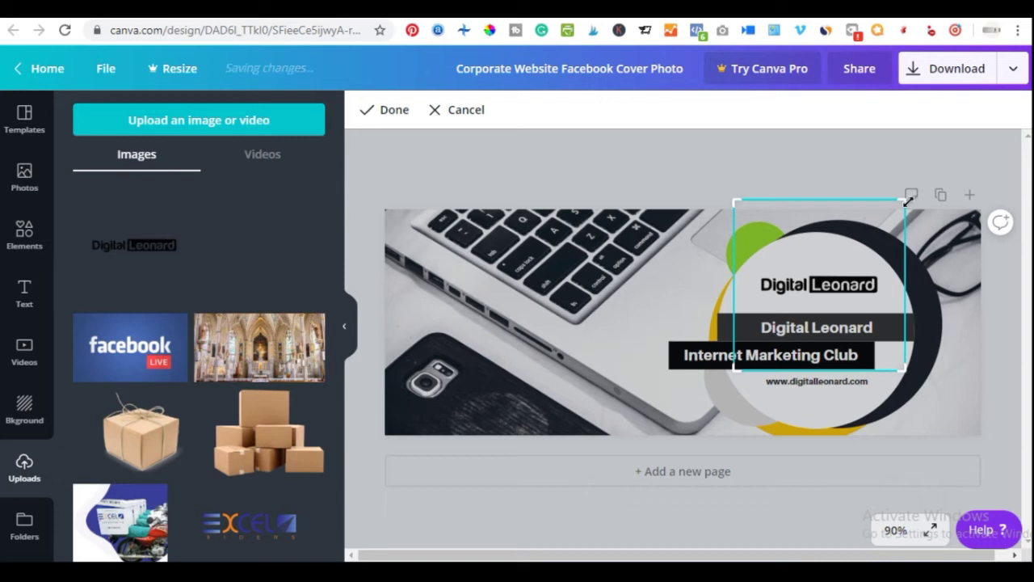
pyautogui.moveTo(911, 202); pyautogui.dragTo(902, 266)
pyautogui.moveTo(899, 373); pyautogui.dragTo(902, 306)
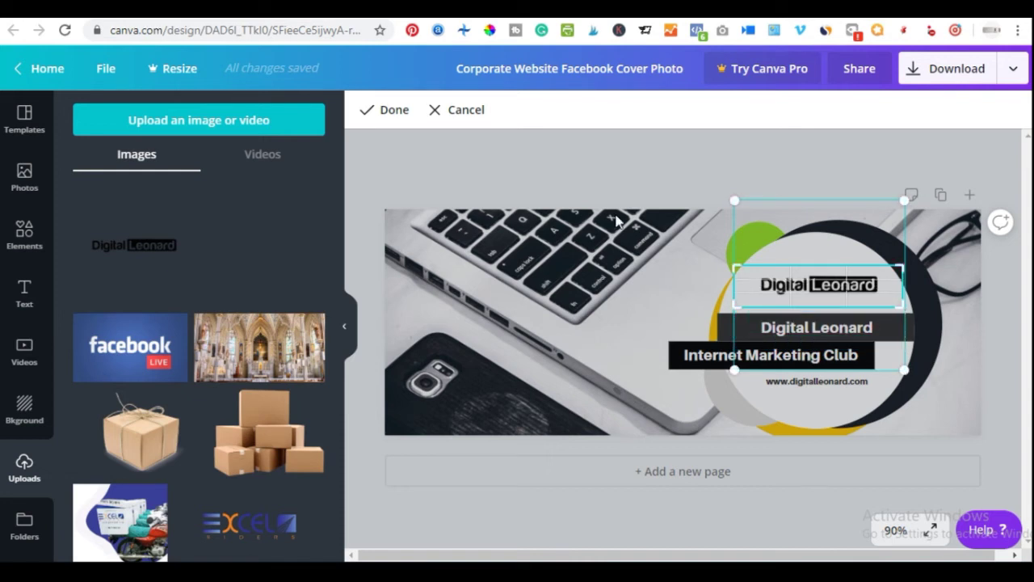
pyautogui.click(404, 115)
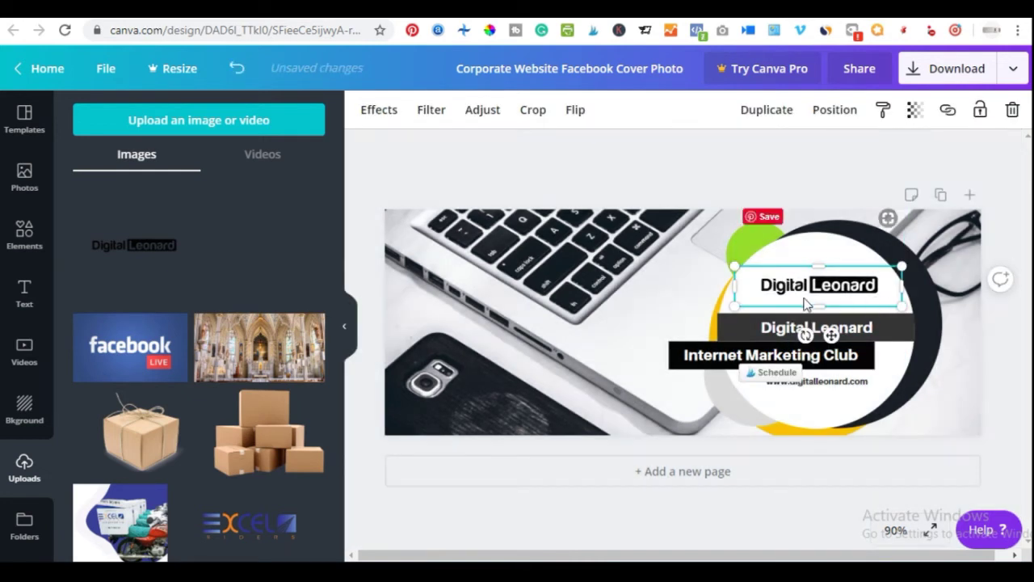
pyautogui.moveTo(804, 297); pyautogui.dragTo(801, 289)
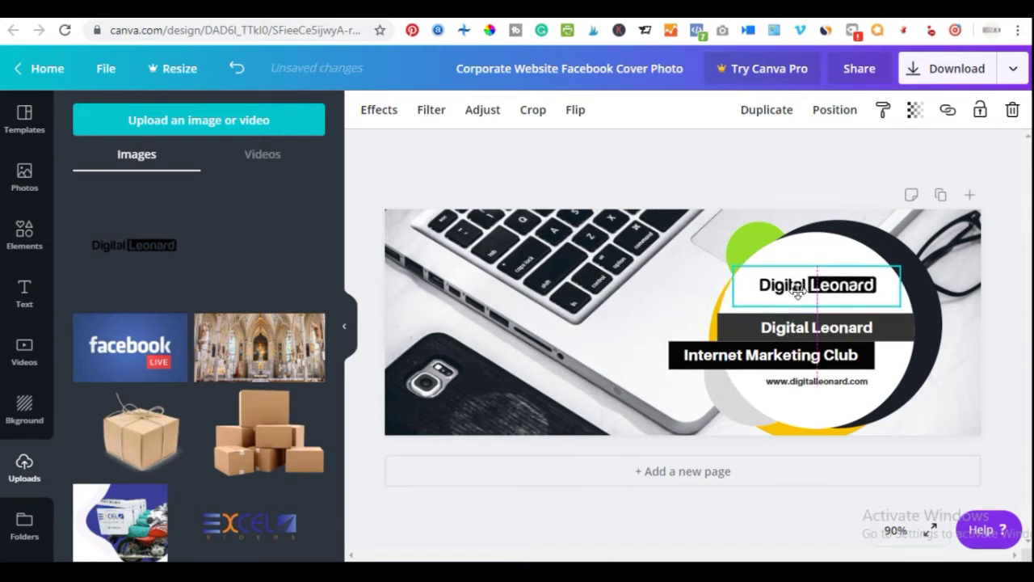
pyautogui.click(722, 171)
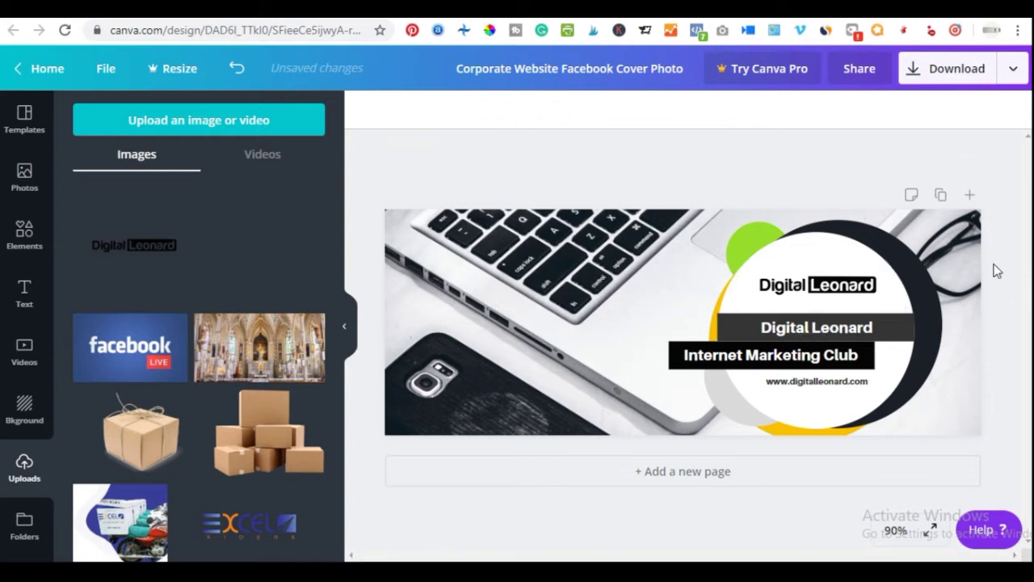
# - Examine the position and transparency options for the logo in the white circle
pyautogui.click(785, 275)
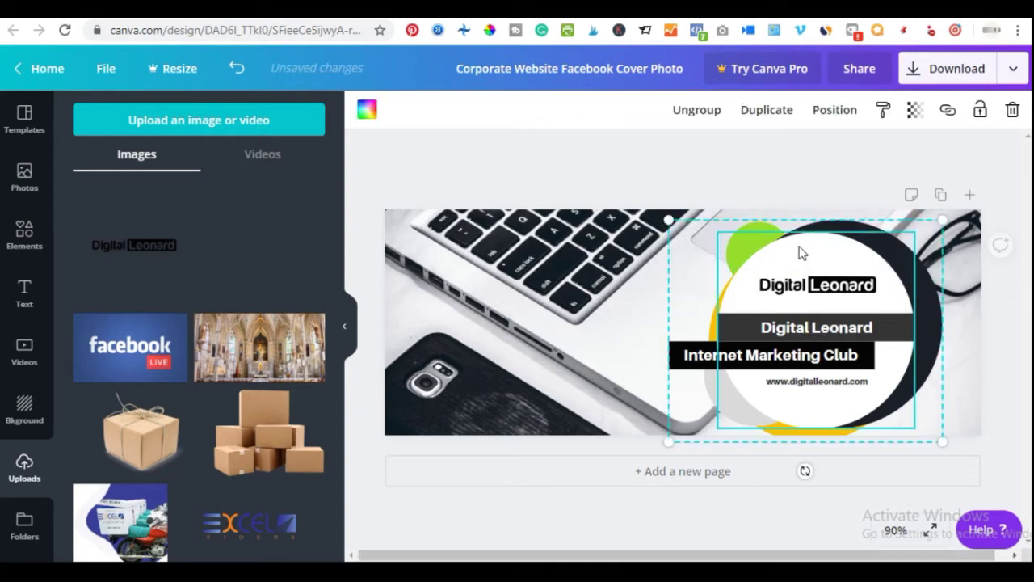
pyautogui.click(796, 279)
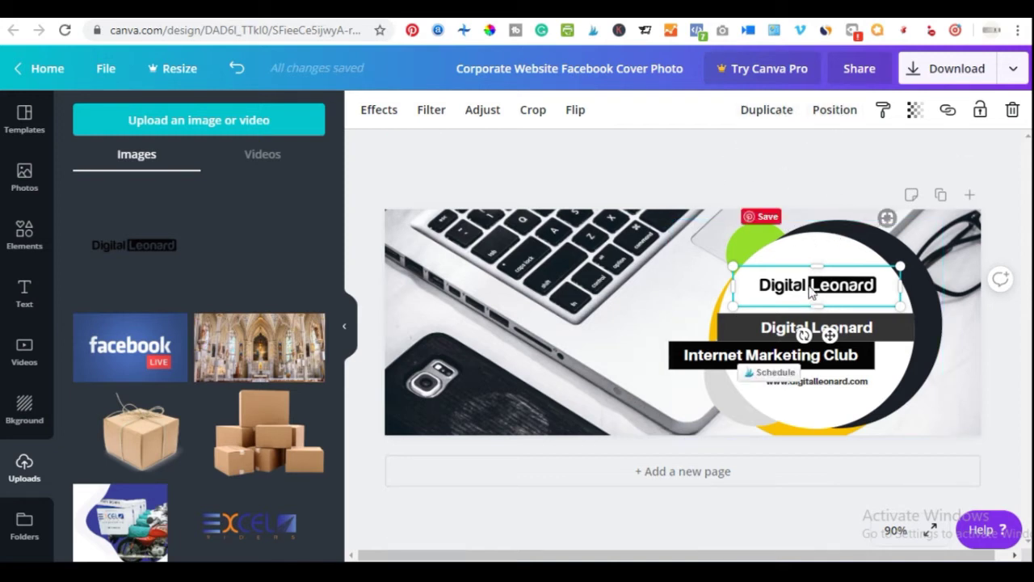
pyautogui.click(826, 118)
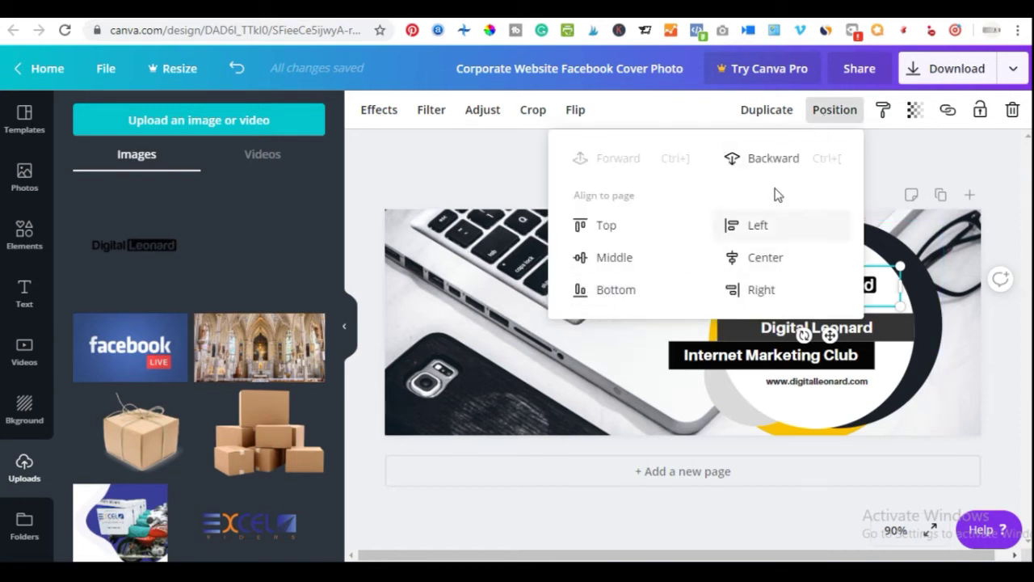
pyautogui.click(830, 117)
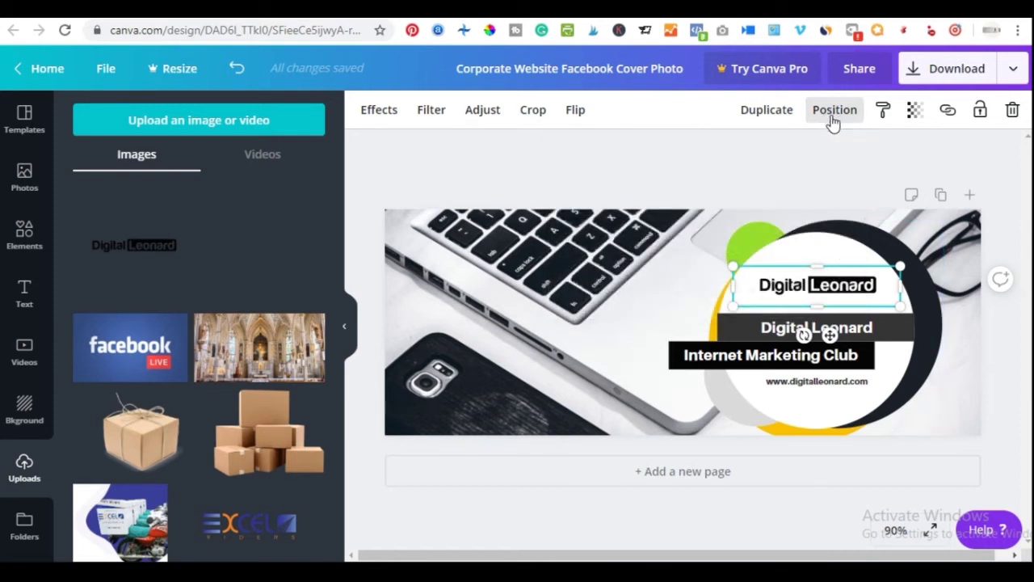
pyautogui.click(910, 118)
pyautogui.moveTo(868, 162); pyautogui.dragTo(893, 167)
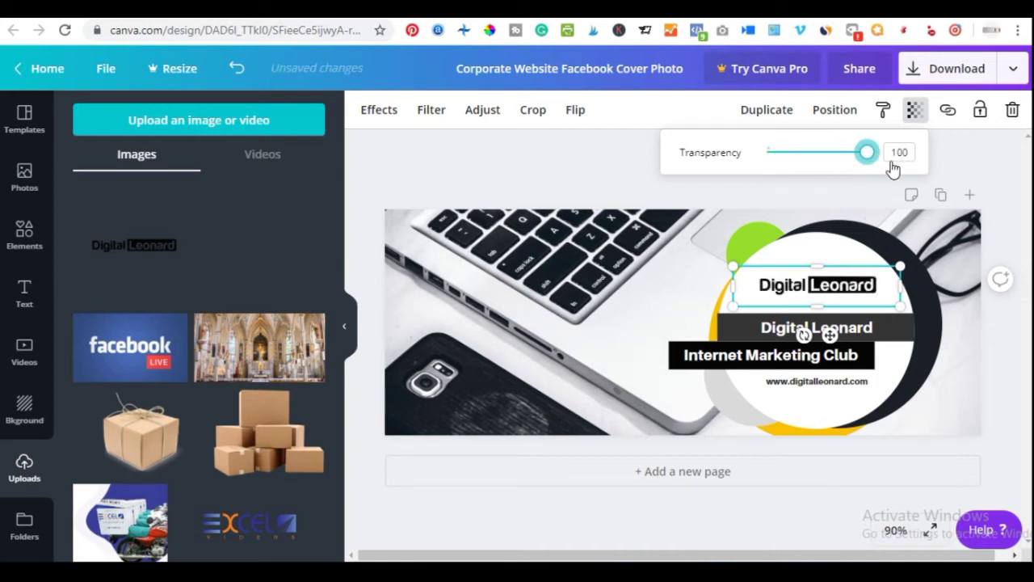
pyautogui.click(913, 113)
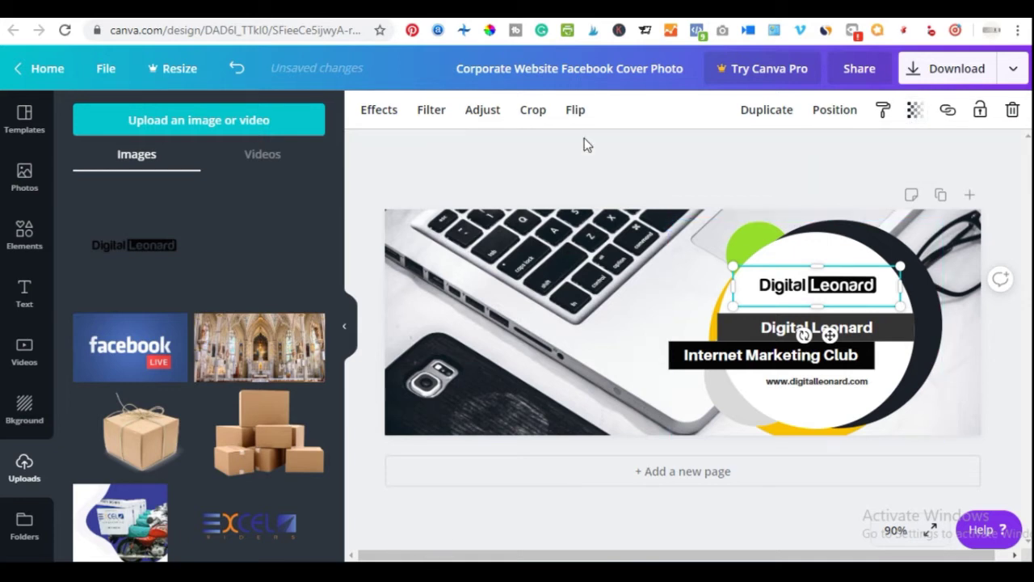
# - Try flipping the logo horizontally and vertically, and flip it back to its original orientation
pyautogui.click(576, 110)
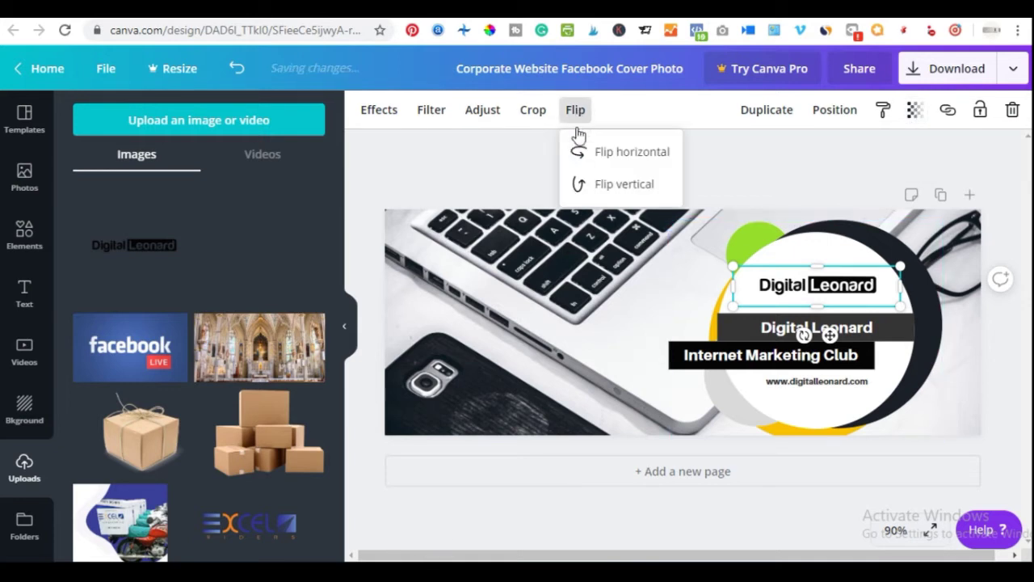
pyautogui.click(610, 163)
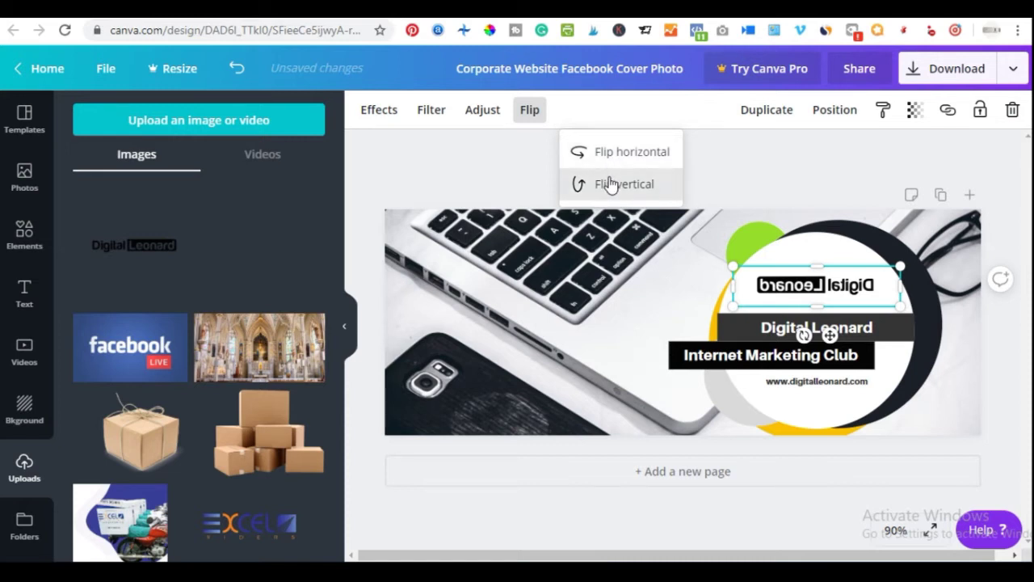
pyautogui.click(610, 184)
pyautogui.click(610, 184)
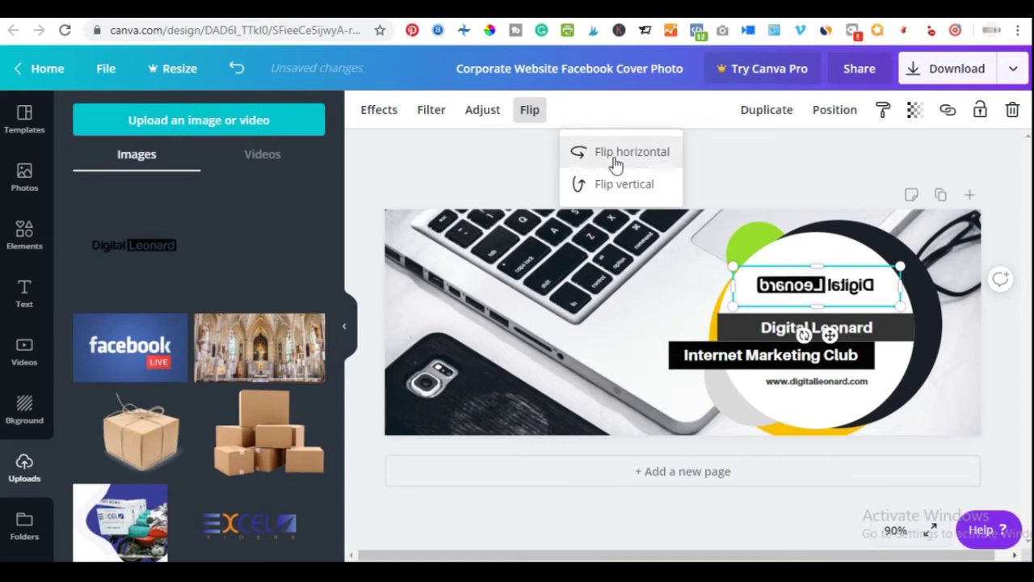
pyautogui.click(598, 154)
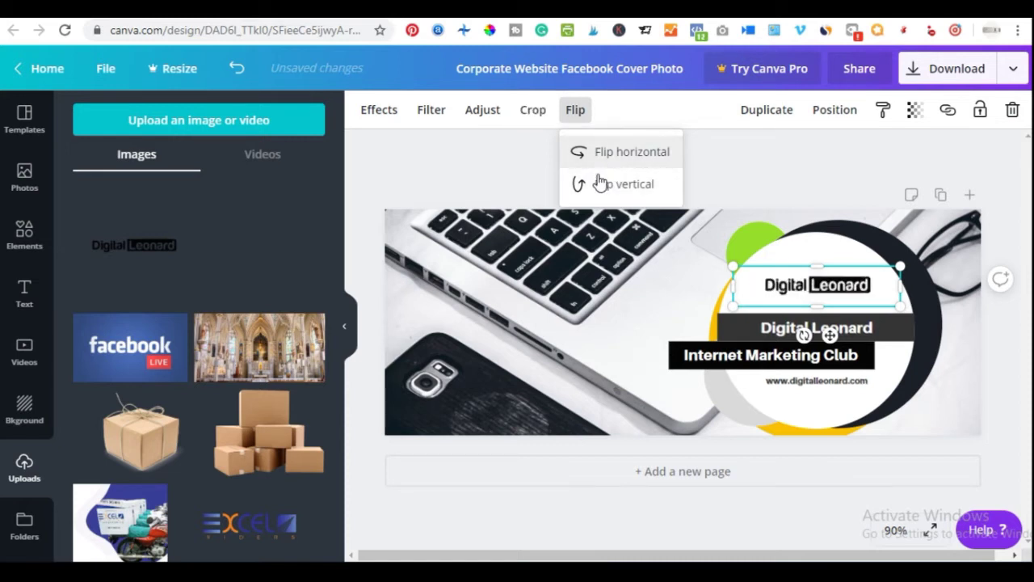
pyautogui.click(503, 157)
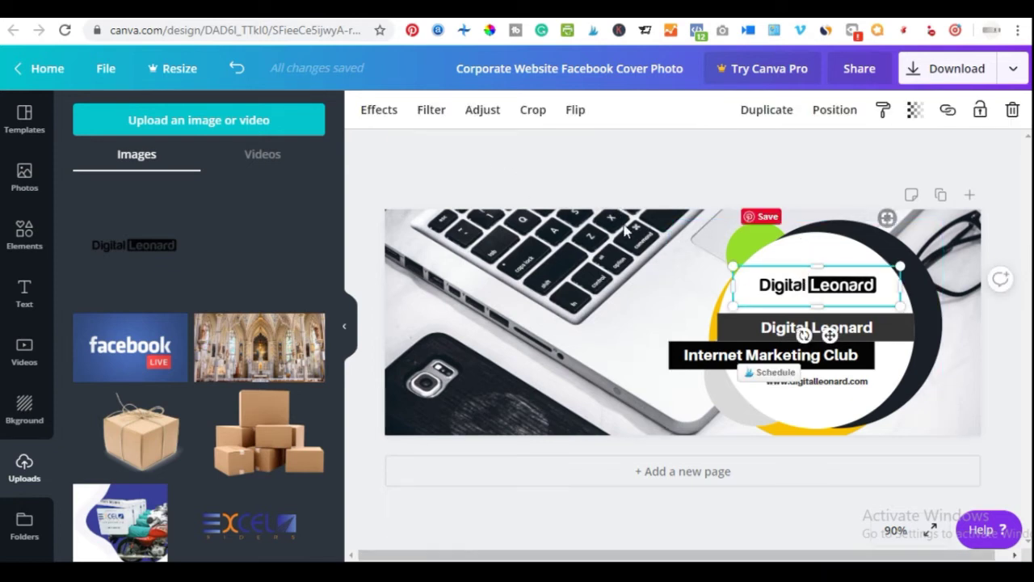
# - Examine the adjustment and filter options for the logo in the white circle
pyautogui.click(484, 117)
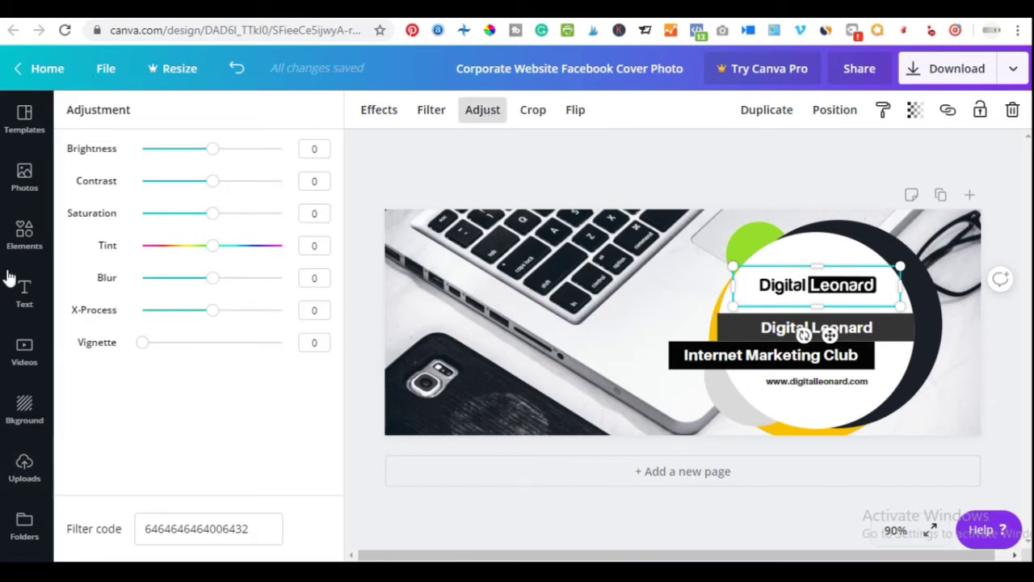
pyautogui.click(424, 110)
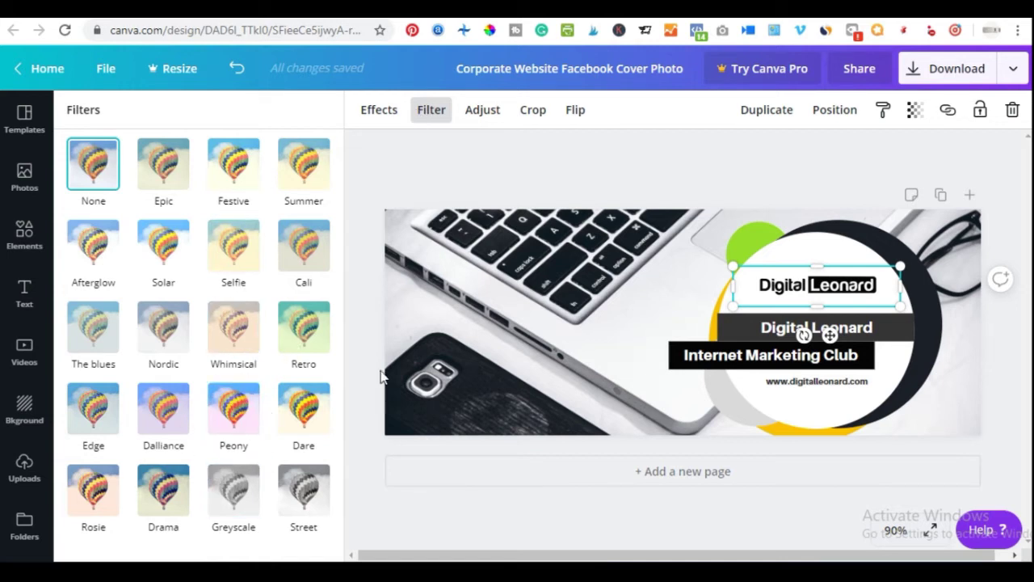
# - Try the Festive and Dare filters on the laptop background photo, and set its filter back to None
pyautogui.click(516, 317)
pyautogui.click(530, 307)
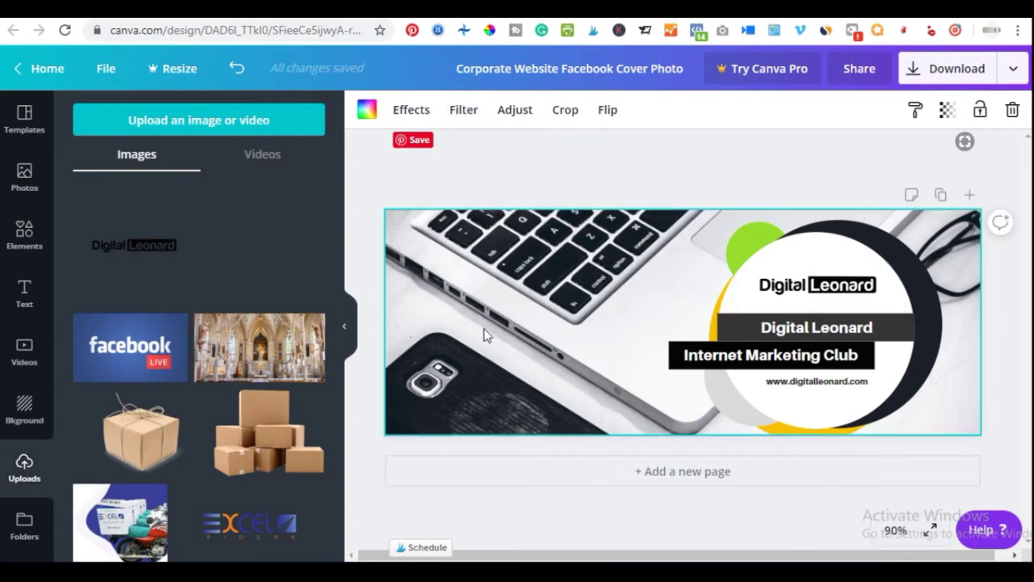
pyautogui.click(457, 113)
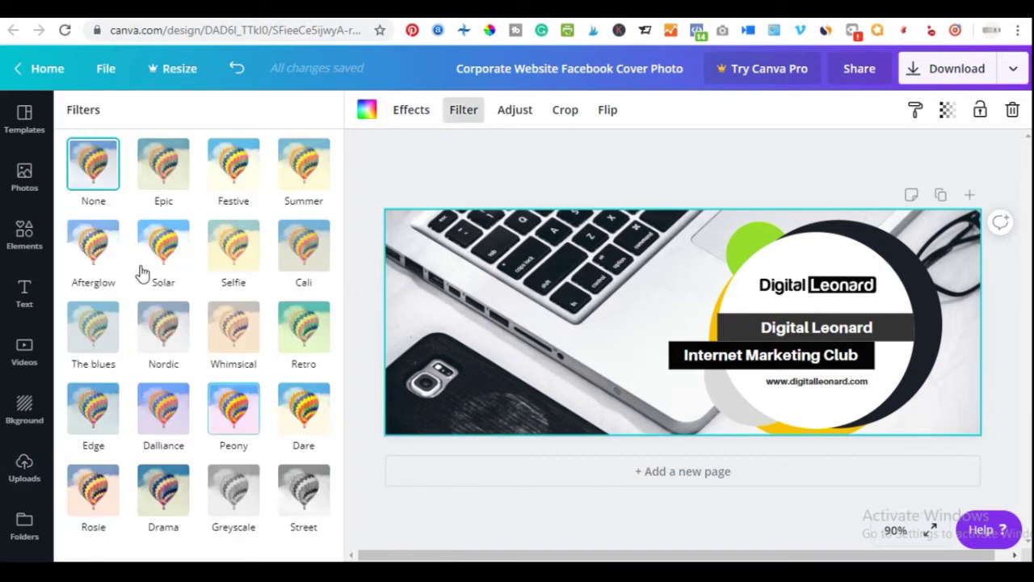
pyautogui.click(255, 173)
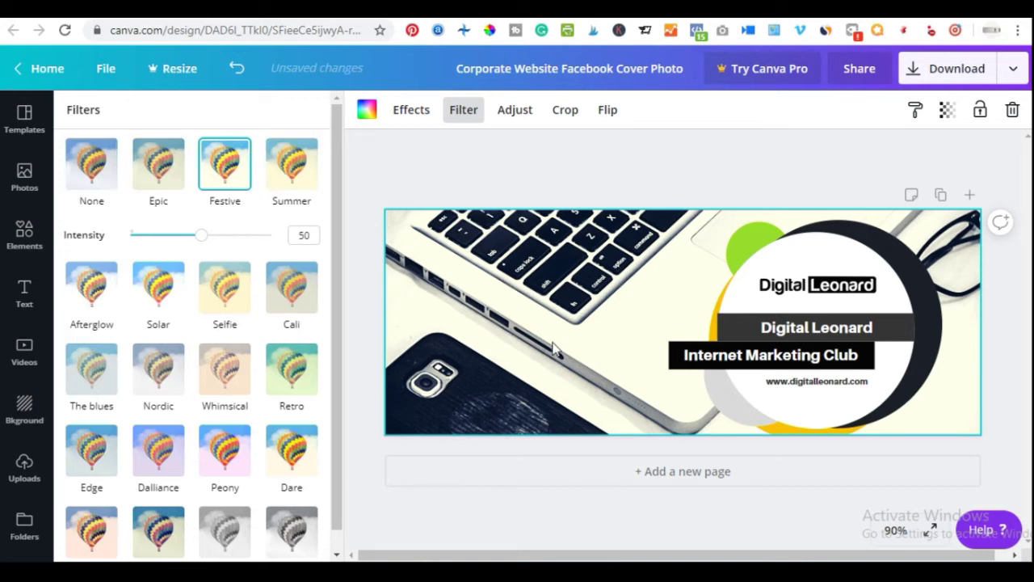
pyautogui.click(282, 457)
pyautogui.click(91, 191)
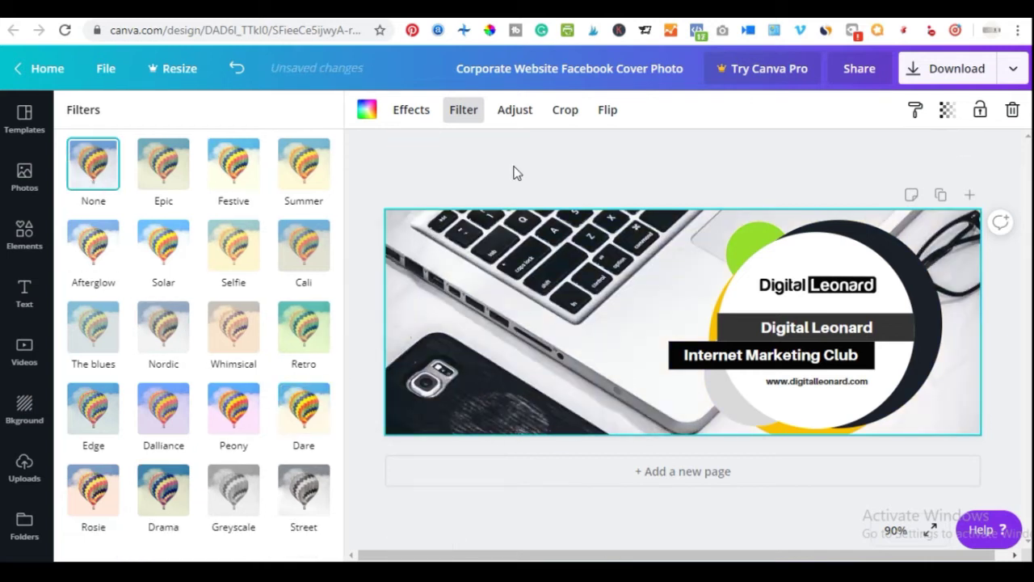
# - Examine the effects offered for the laptop background photo
pyautogui.click(412, 111)
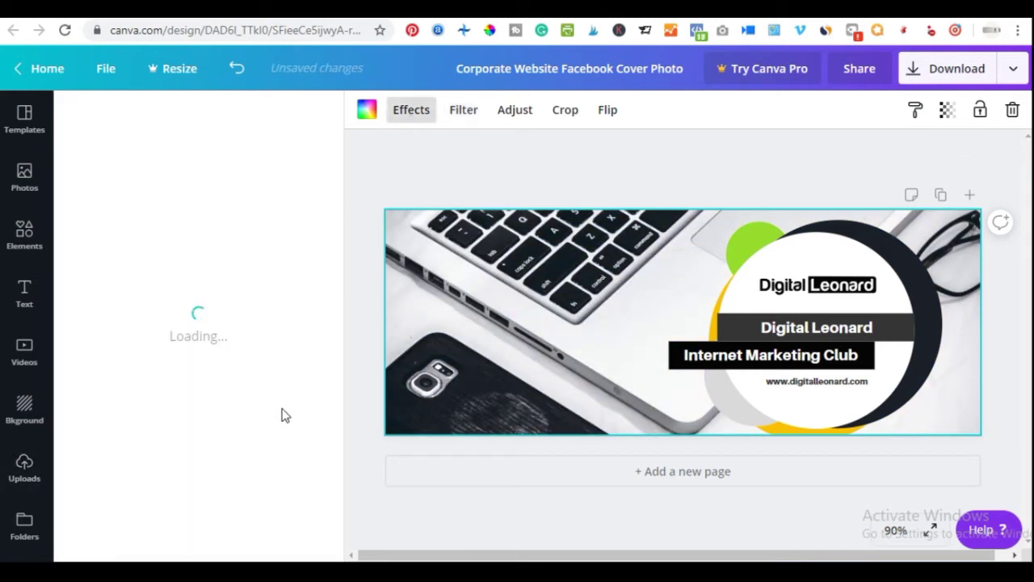
pyautogui.scroll(-3, 178, 358)
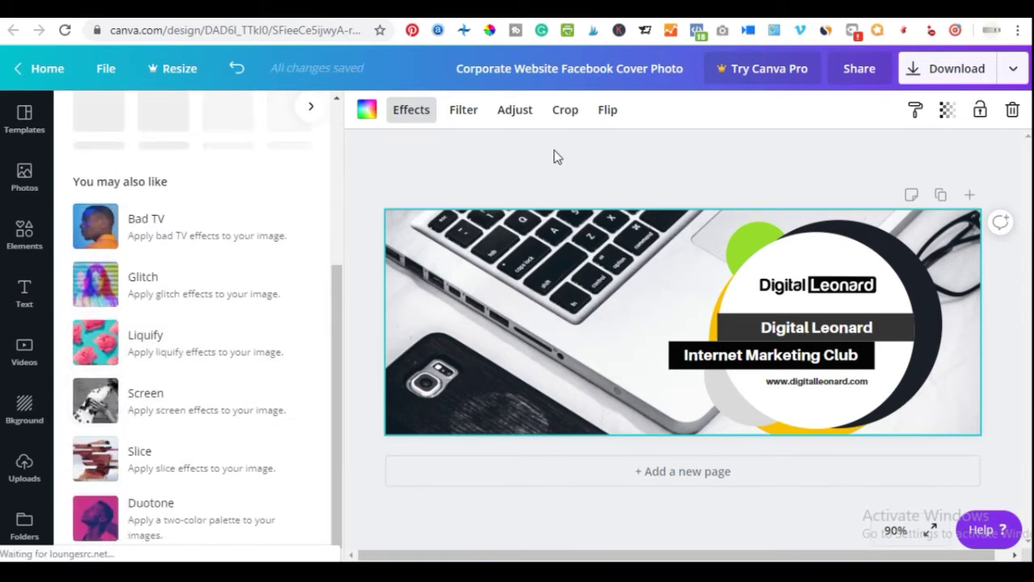
pyautogui.press('Escape')
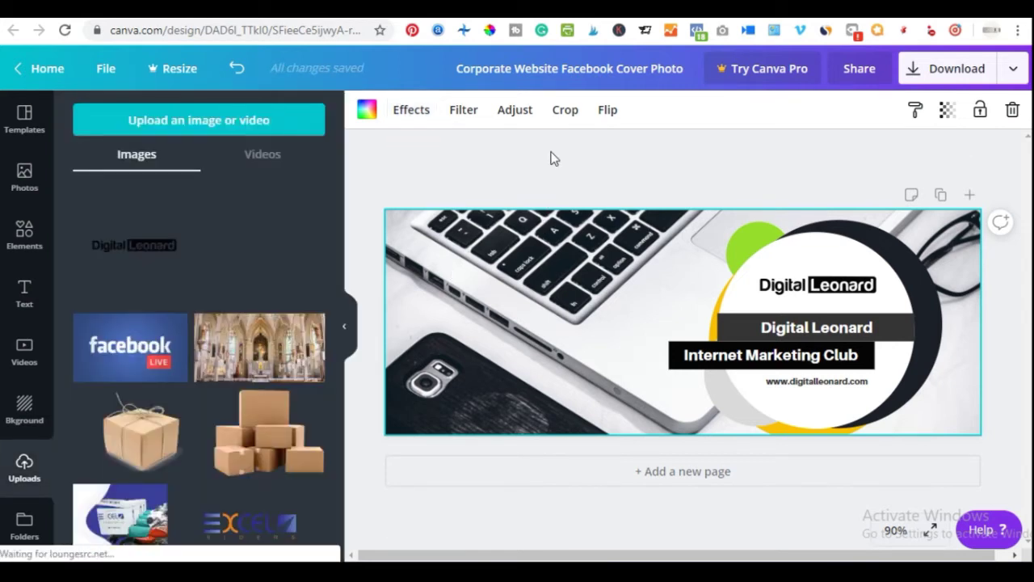
# - Rename the design "Digital Leonard" by reusing the heading text from the dark grey bar
pyautogui.doubleClick(813, 330)
pyautogui.hotkey('ctrl', 'c')
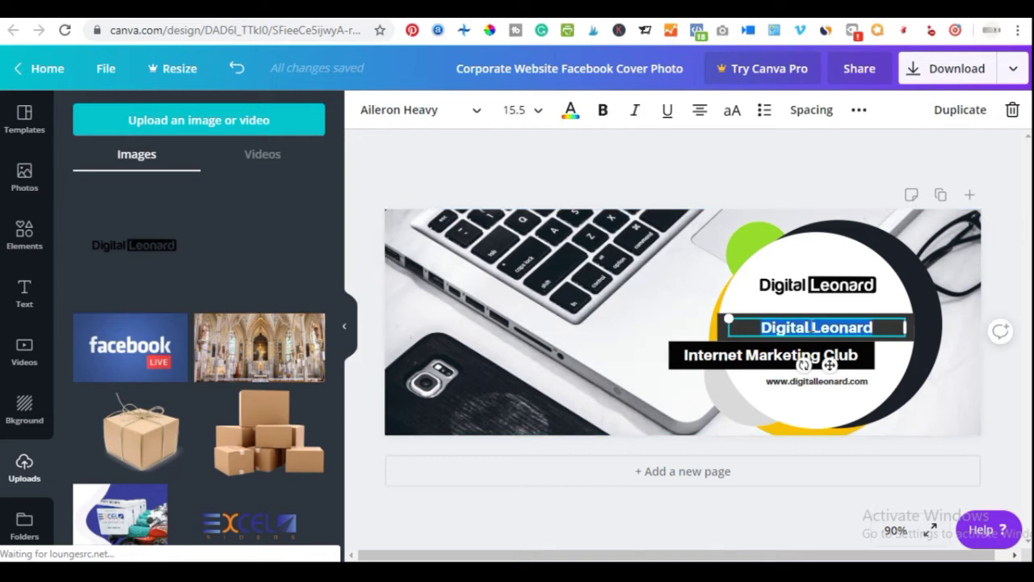
pyautogui.click(677, 178)
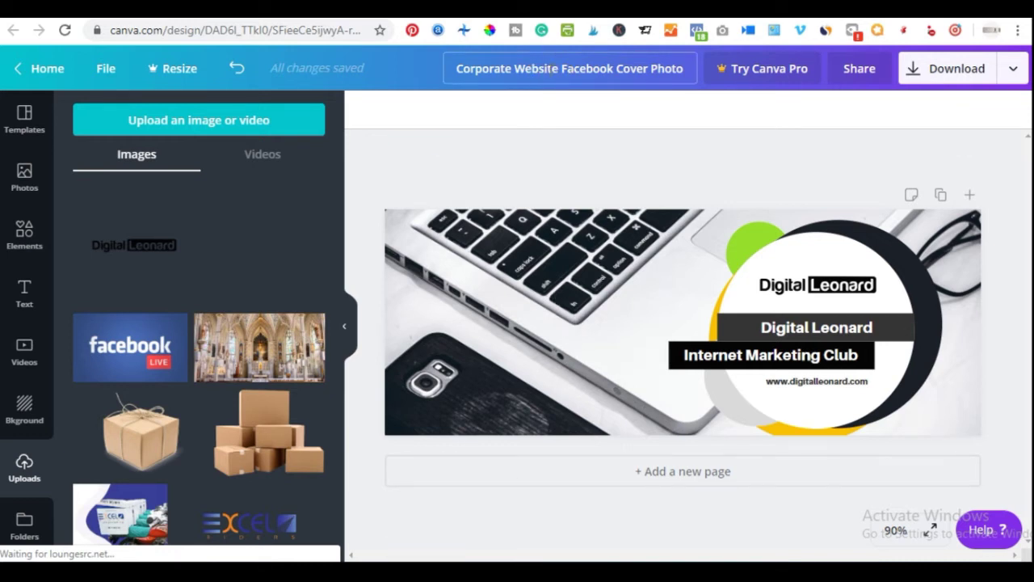
pyautogui.click(534, 69)
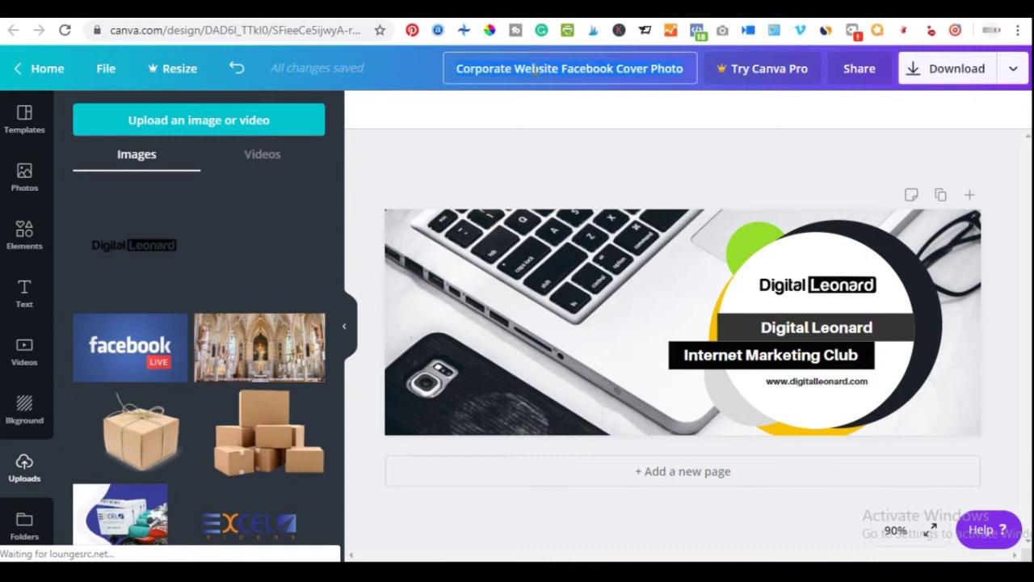
pyautogui.hotkey('ctrl', 'v')
pyautogui.click(520, 170)
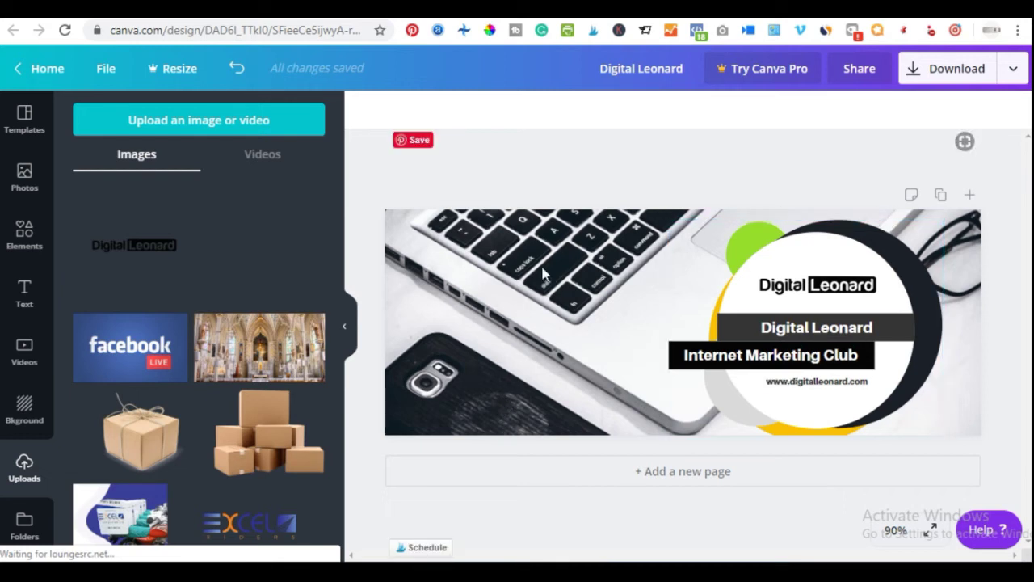
# - Download the finished cover design as a PNG file at 820 x 312 px
pyautogui.hotkey('ctrl', 'Tab')
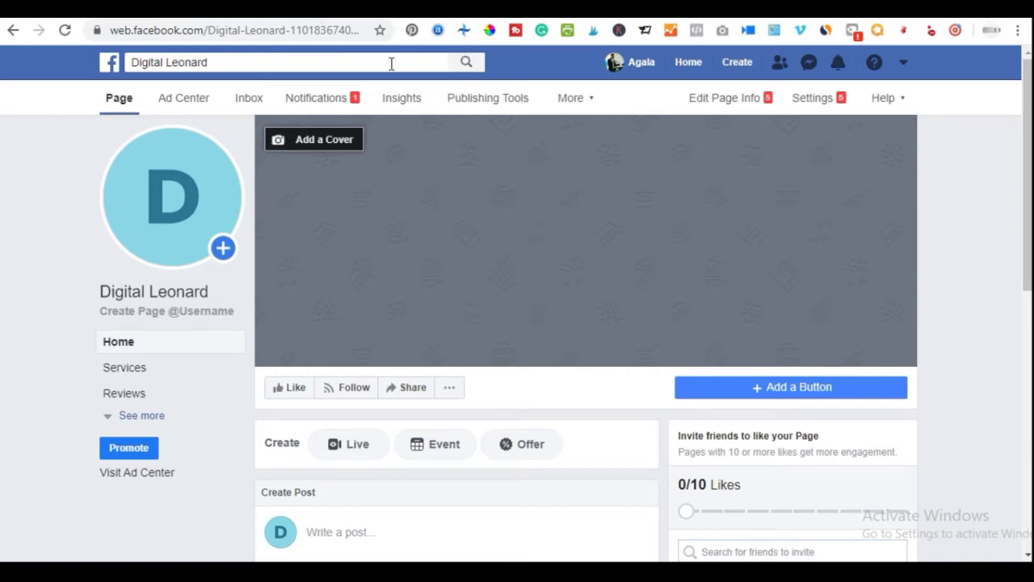
pyautogui.hotkey('ctrl', 'shift', 'Tab')
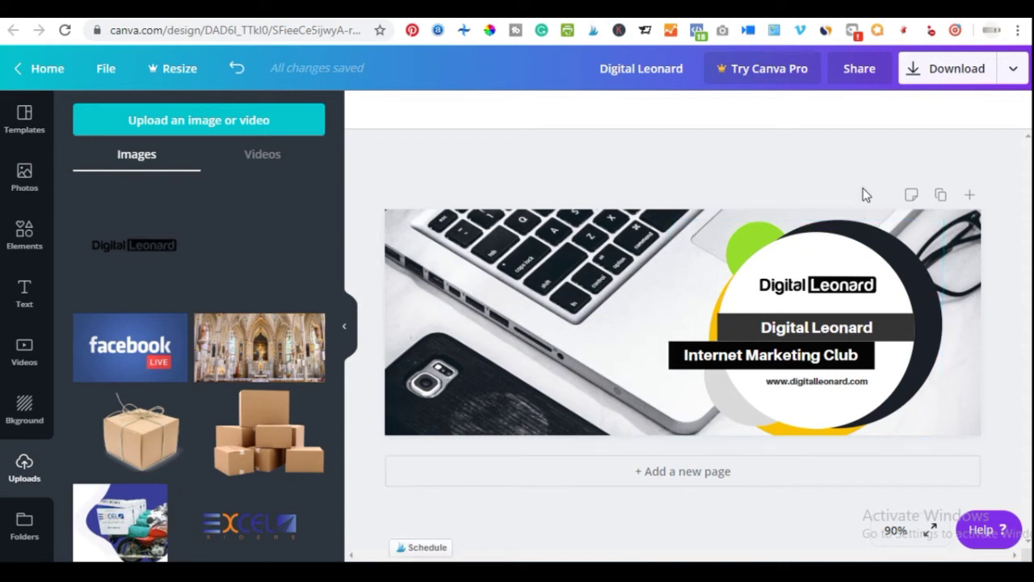
pyautogui.click(953, 71)
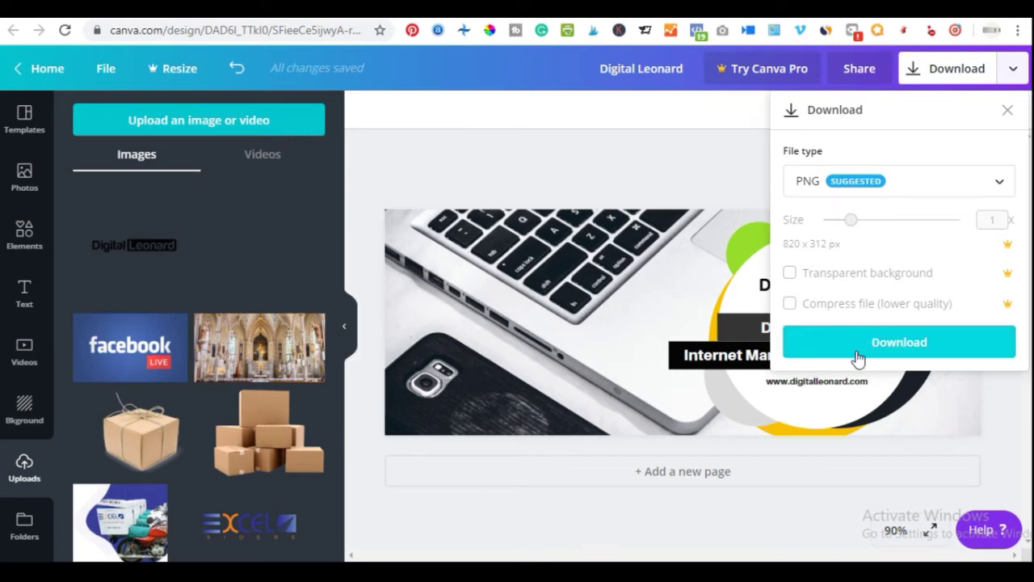
pyautogui.click(658, 172)
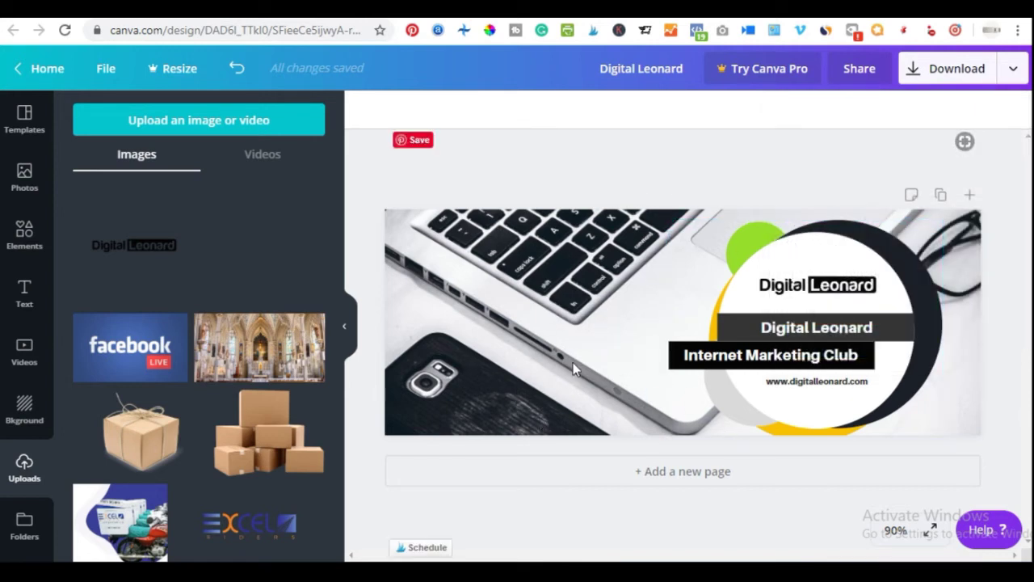
pyautogui.click(956, 71)
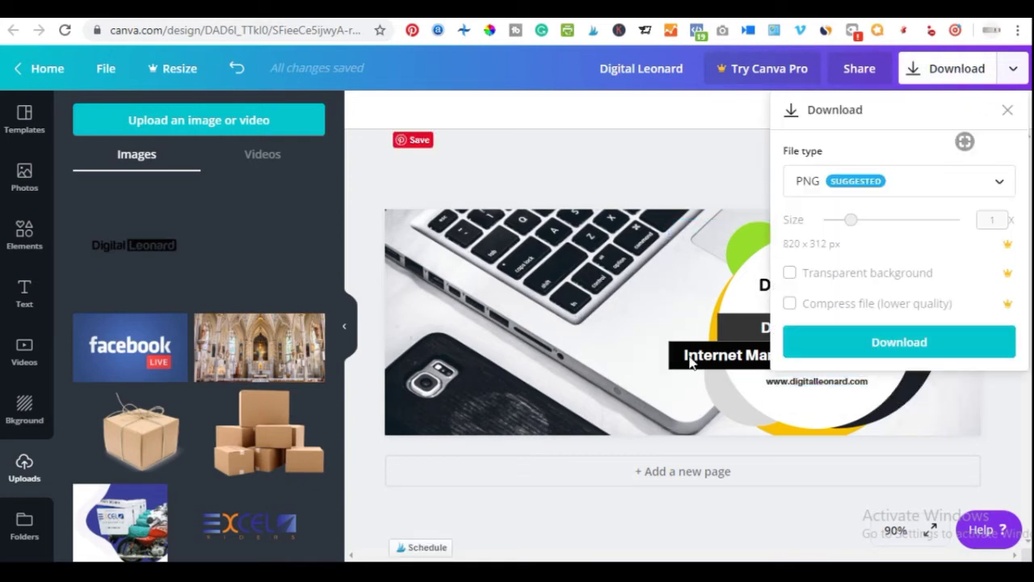
pyautogui.click(887, 347)
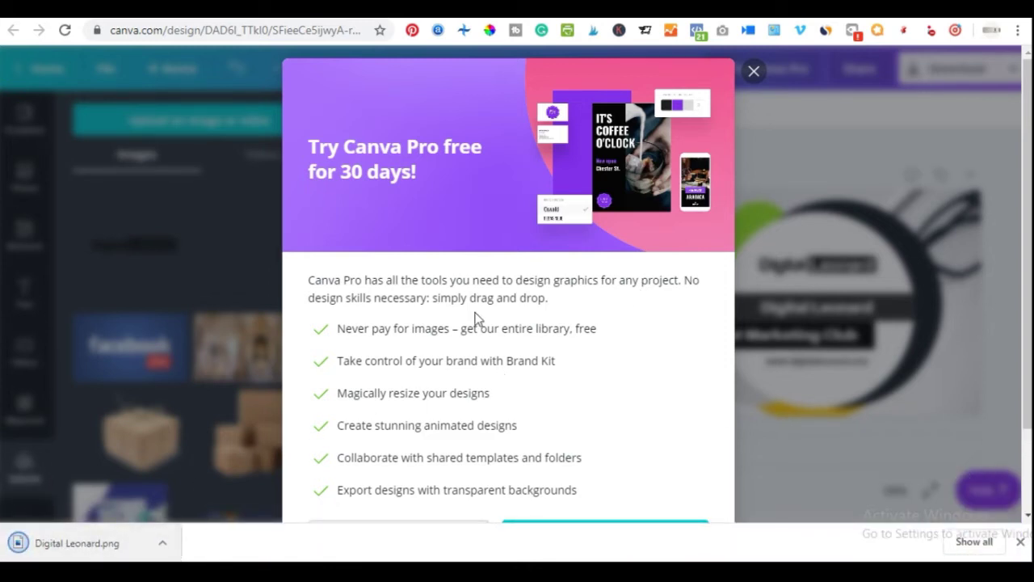
# - Switch to the Digital Leonard Facebook page, upload the Digital Leonard image from Downloads as its cover photo and save it
pyautogui.click(251, 18)
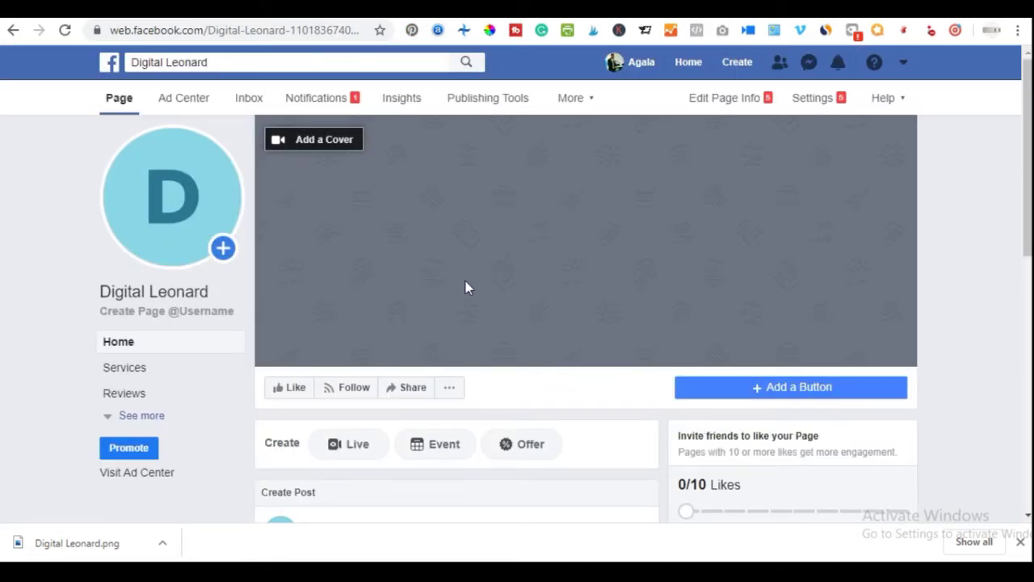
pyautogui.click(327, 142)
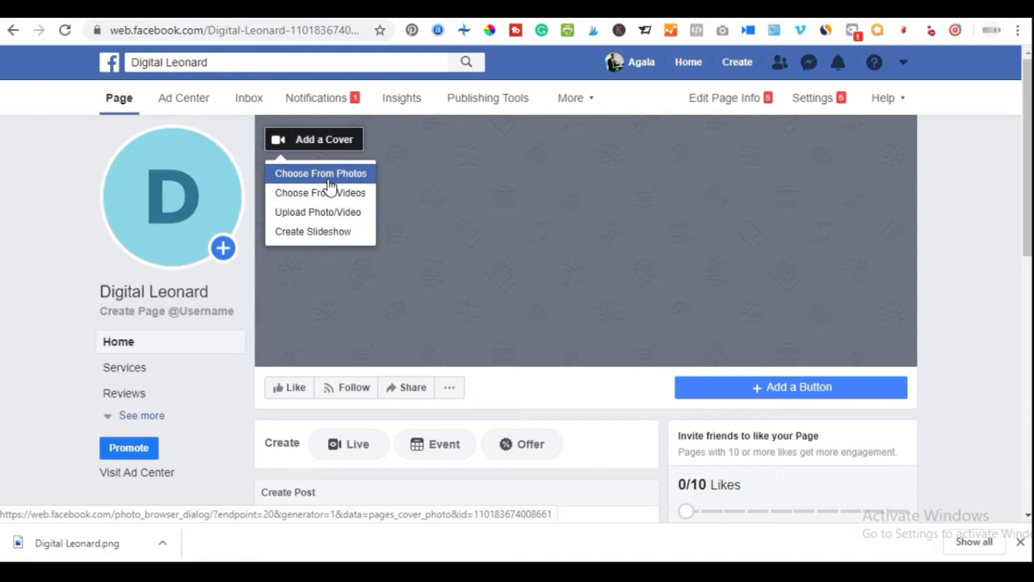
pyautogui.click(332, 235)
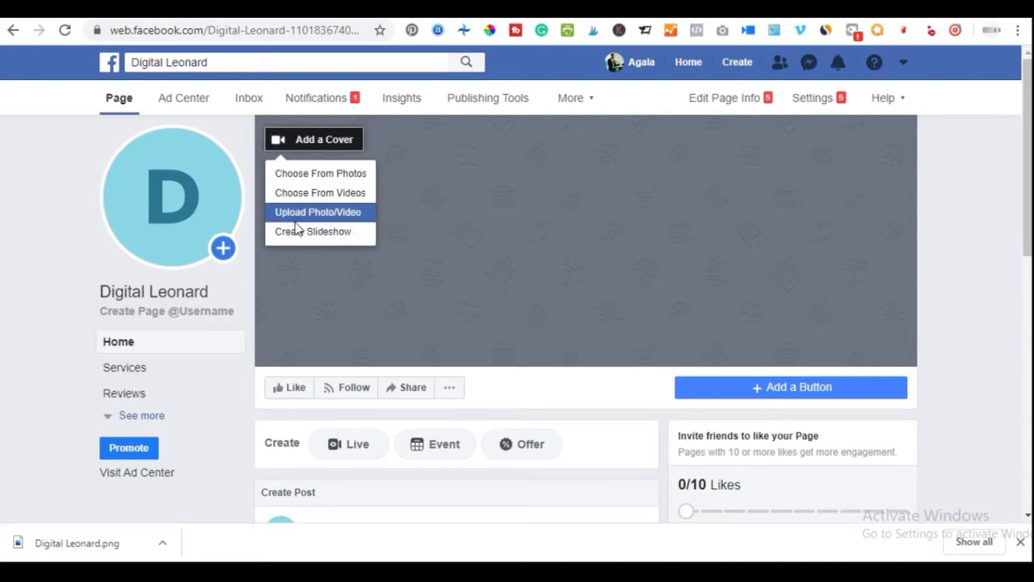
pyautogui.click(336, 214)
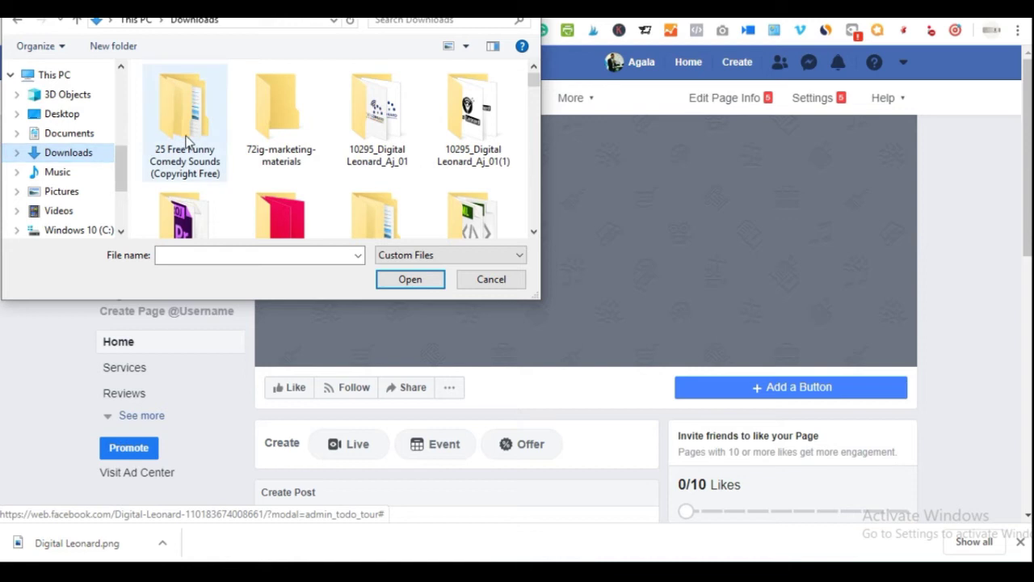
pyautogui.click(411, 23)
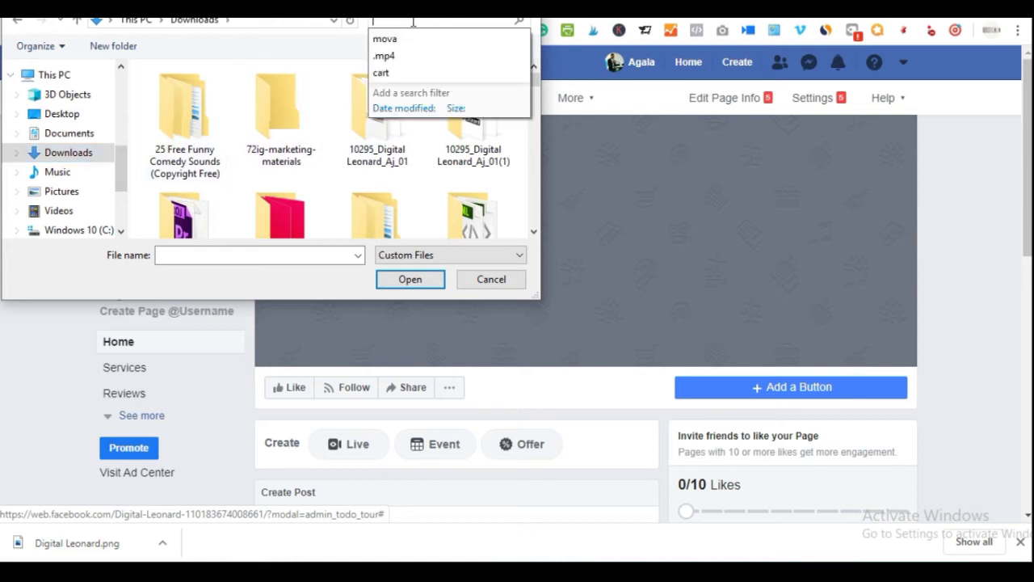
pyautogui.hotkey('ctrl', 'v')
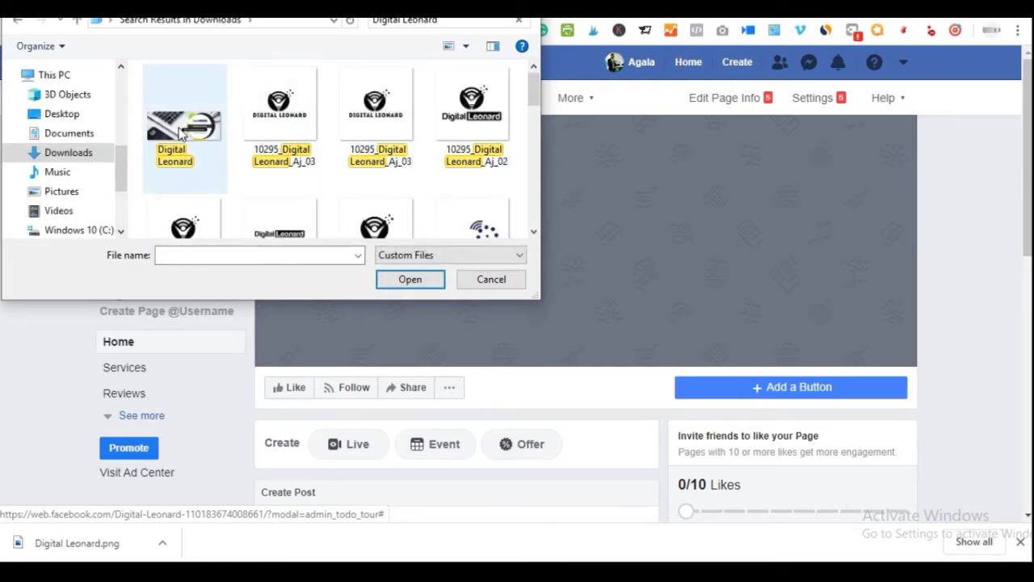
pyautogui.click(190, 153)
pyautogui.click(392, 279)
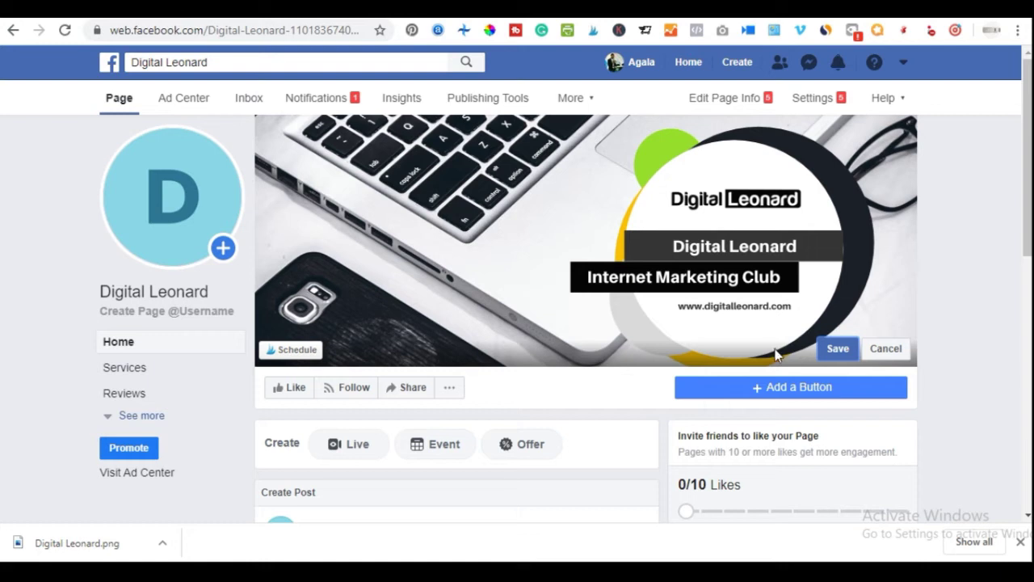
pyautogui.click(837, 349)
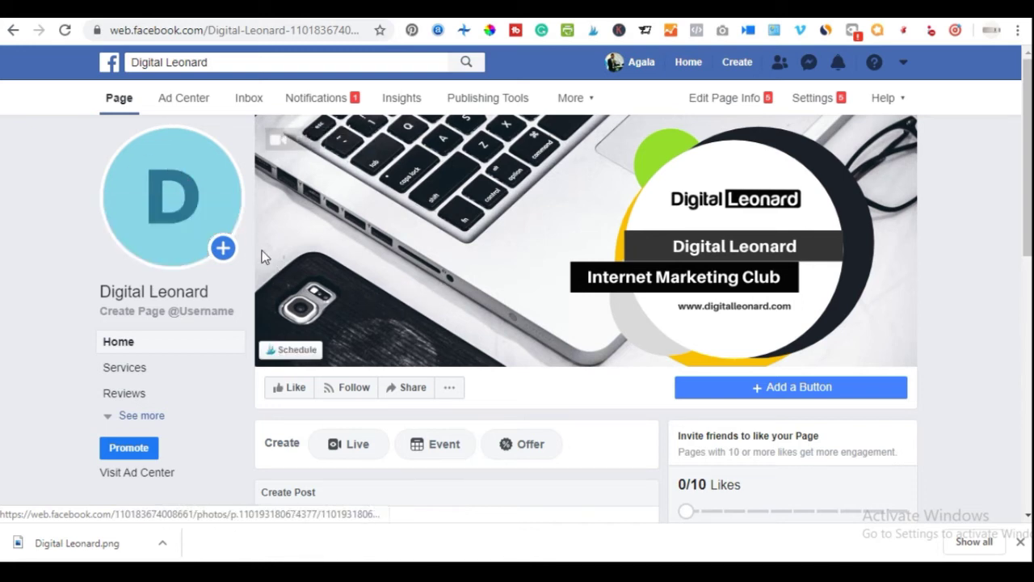
# - Upload the photo named "me" from the Pictures folder as the page's new profile picture
pyautogui.click(141, 240)
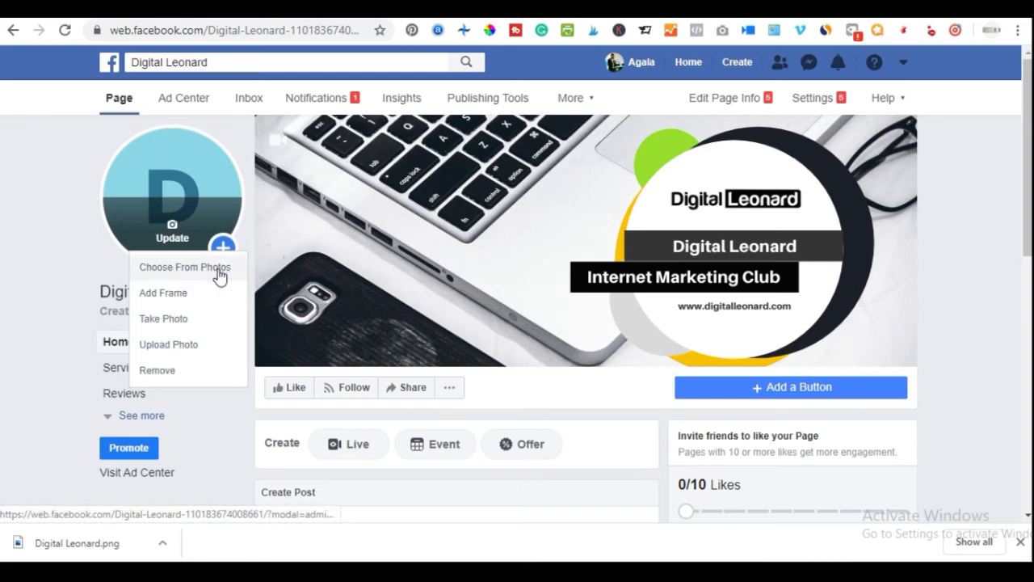
pyautogui.click(169, 346)
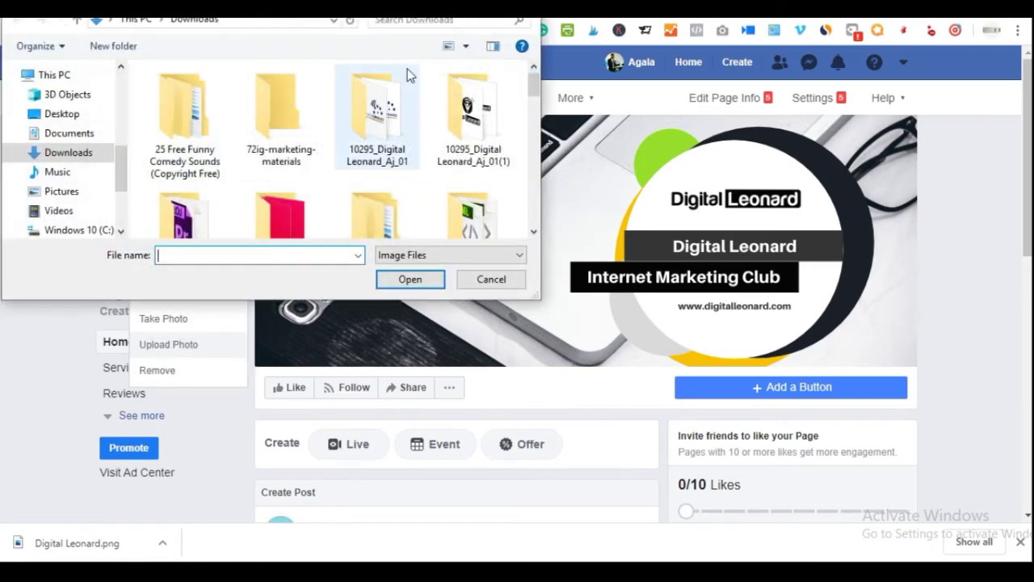
pyautogui.click(454, 20)
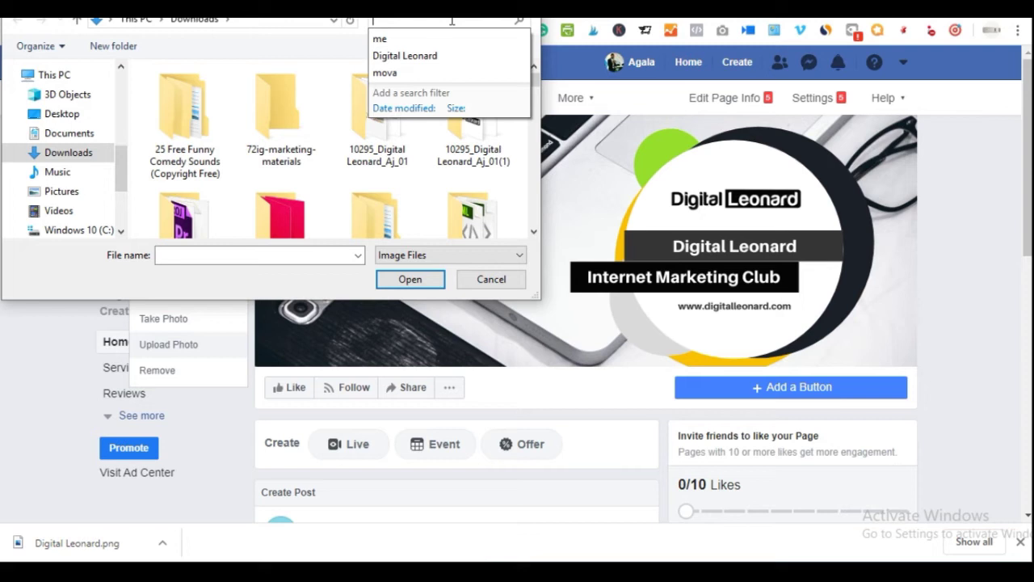
pyautogui.click(420, 38)
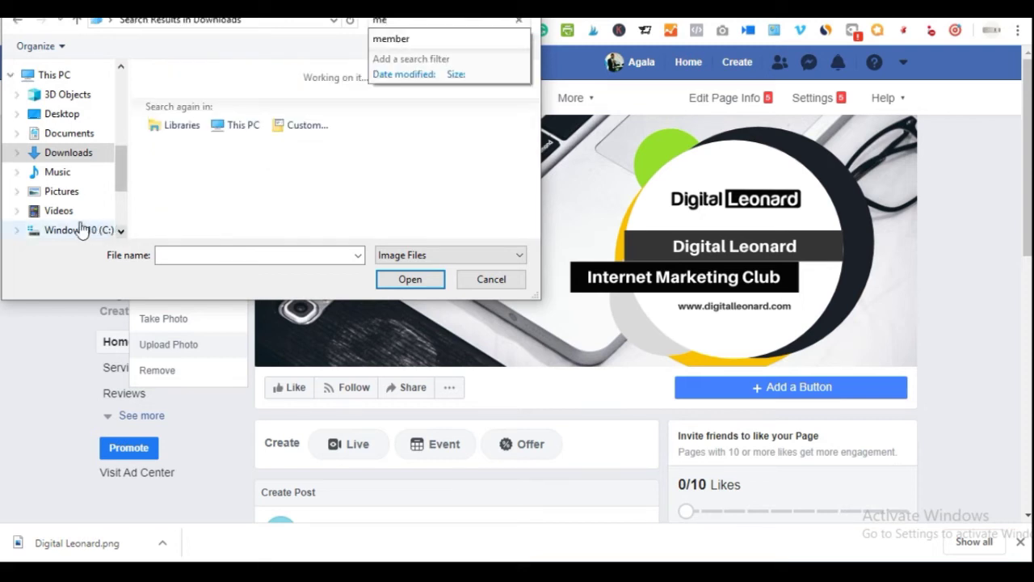
pyautogui.click(63, 194)
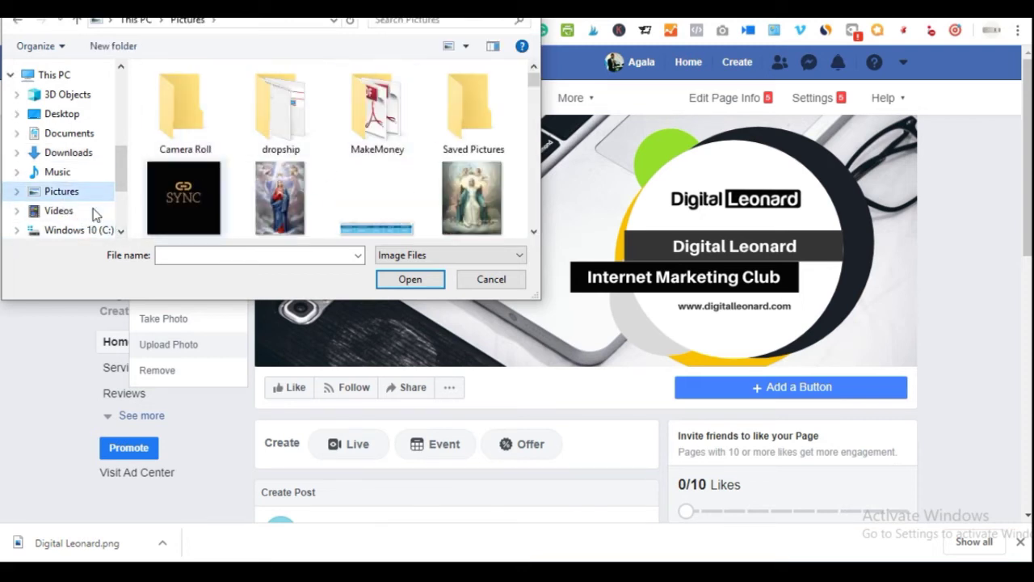
pyautogui.click(430, 19)
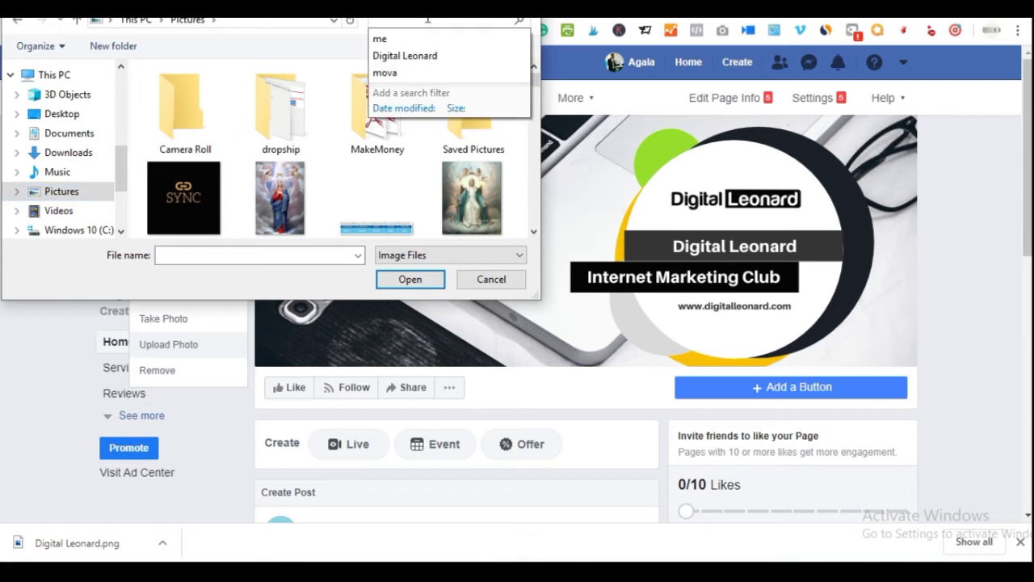
pyautogui.click(409, 39)
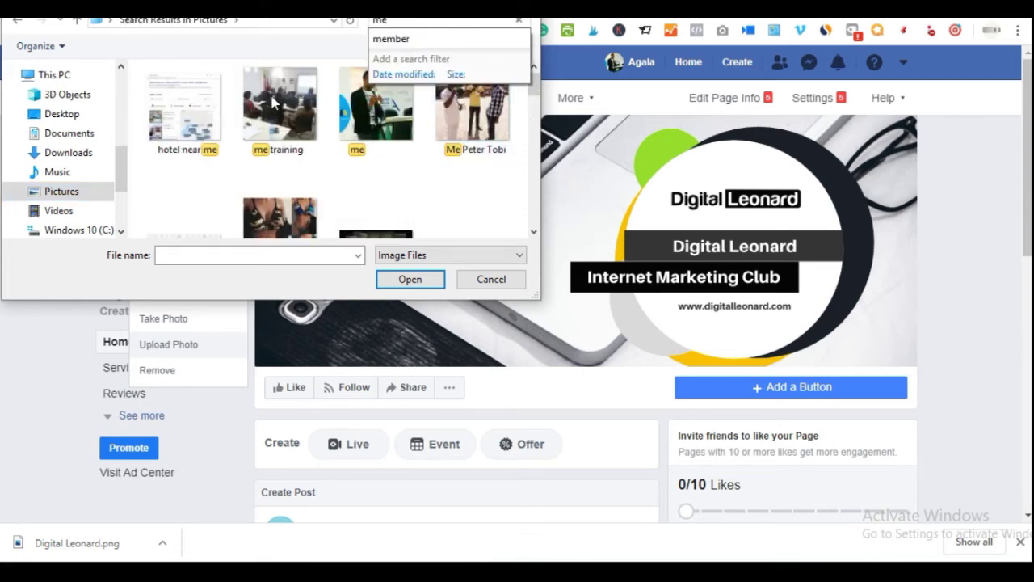
pyautogui.click(388, 120)
pyautogui.click(409, 279)
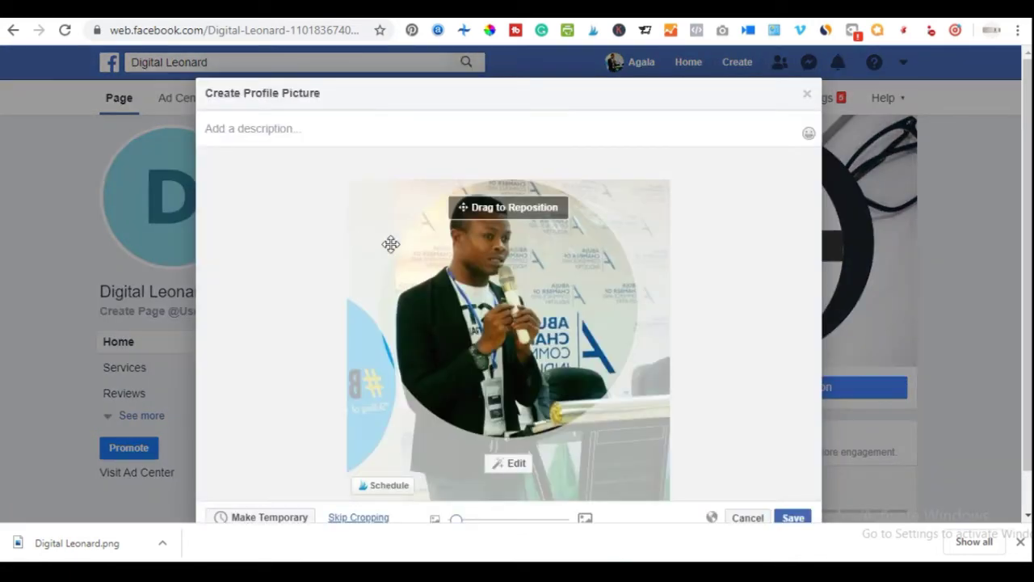
# - Reposition the profile photo in the circular crop, zoom it out slightly to frame the speaker and save it
pyautogui.moveTo(485, 282); pyautogui.dragTo(521, 286)
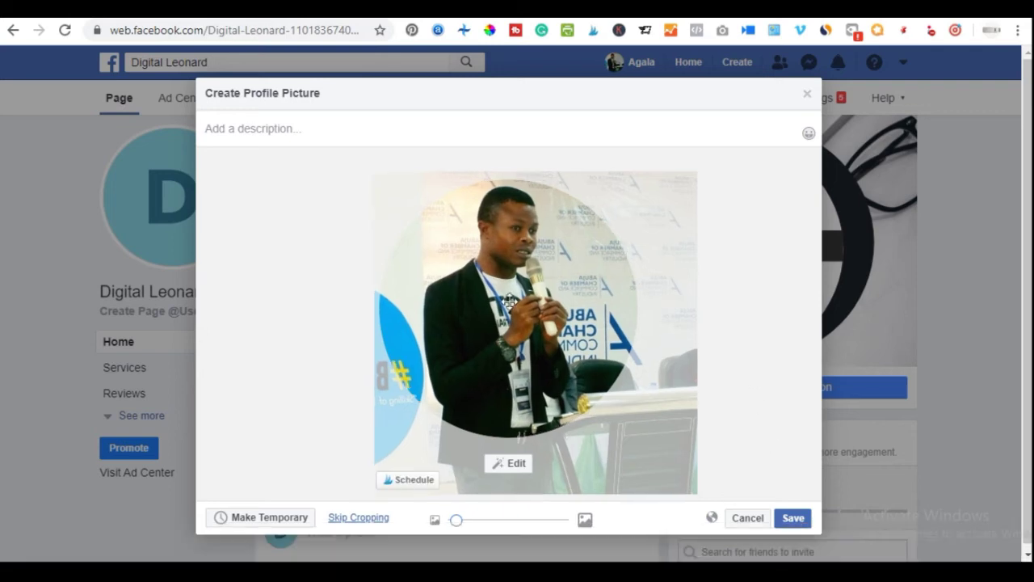
pyautogui.moveTo(456, 520)
pyautogui.mouseDown()
pyautogui.moveTo(535, 521)
pyautogui.moveTo(443, 527)
pyautogui.mouseUp()
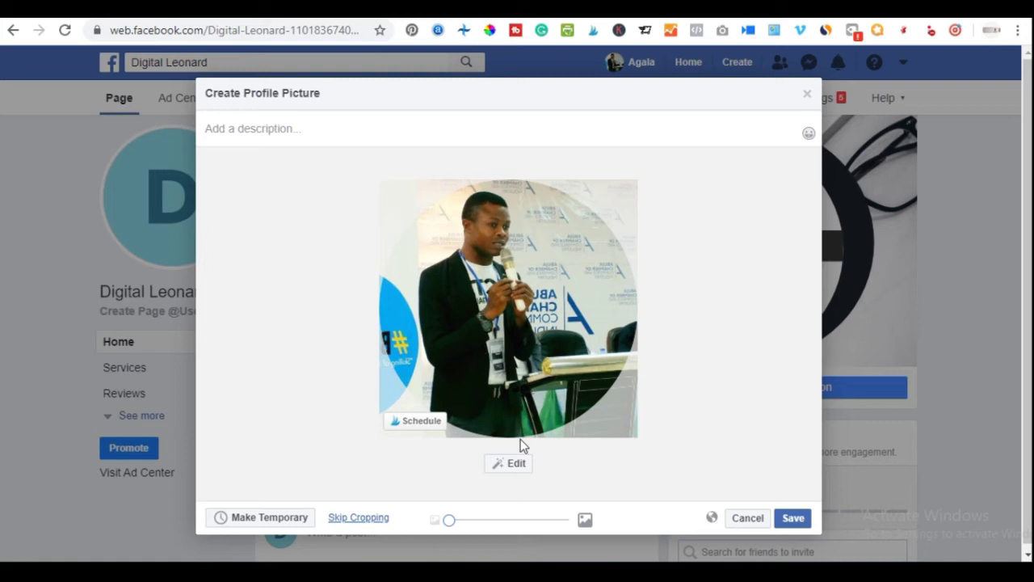
pyautogui.moveTo(450, 523); pyautogui.dragTo(454, 521)
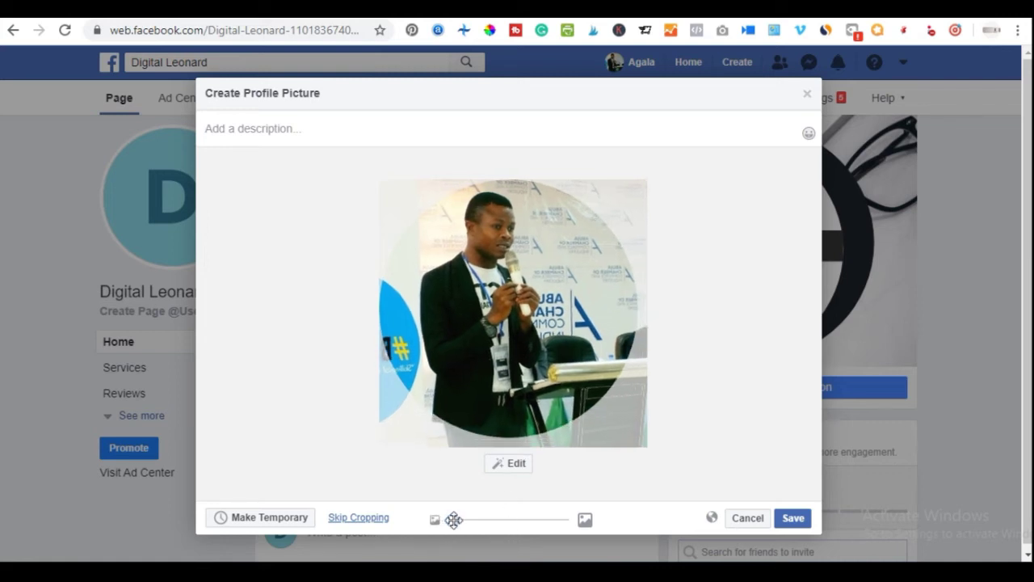
pyautogui.moveTo(534, 285); pyautogui.dragTo(547, 293)
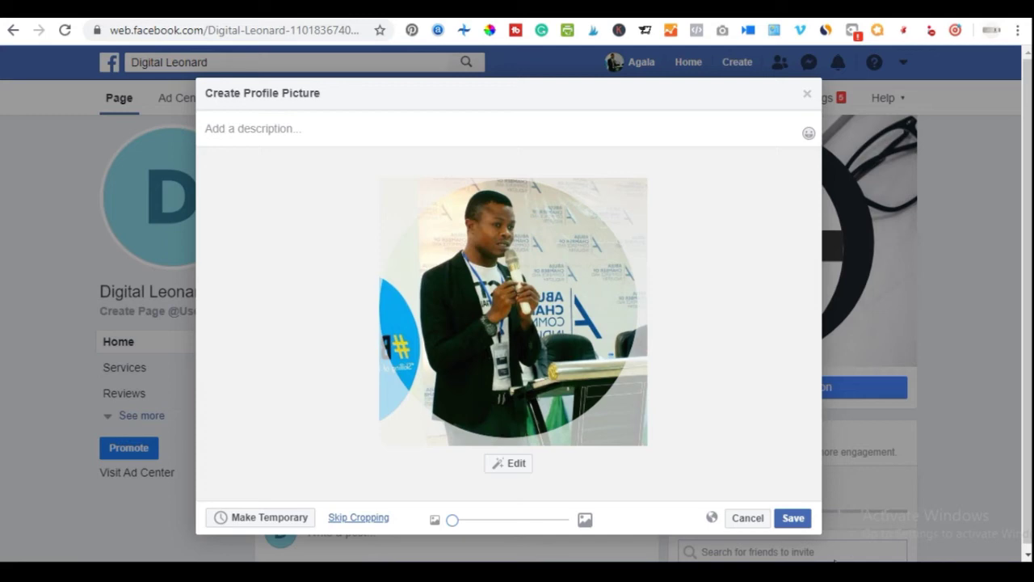
pyautogui.click(792, 519)
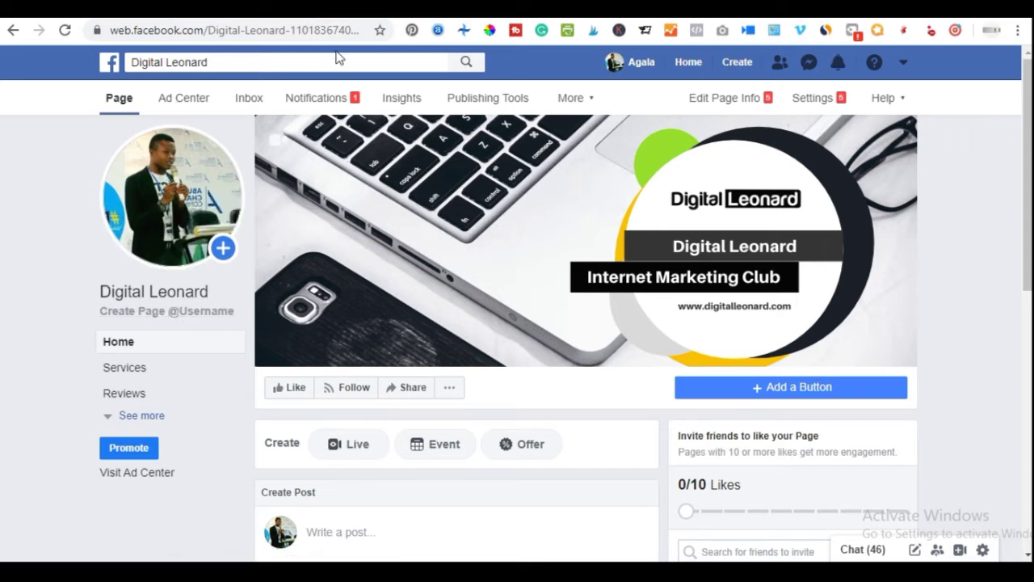
pyautogui.click(152, 312)
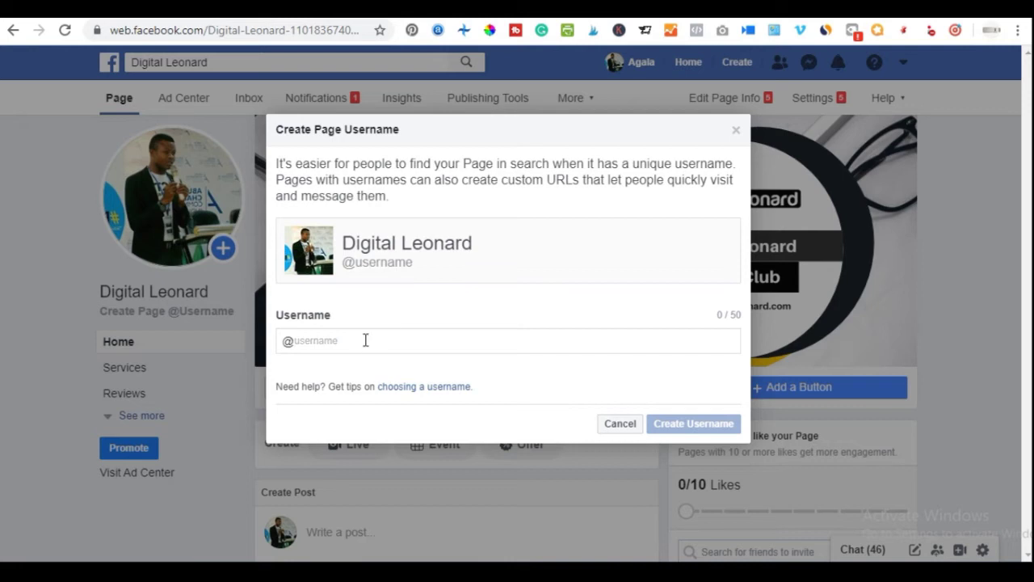
pyautogui.write('di')
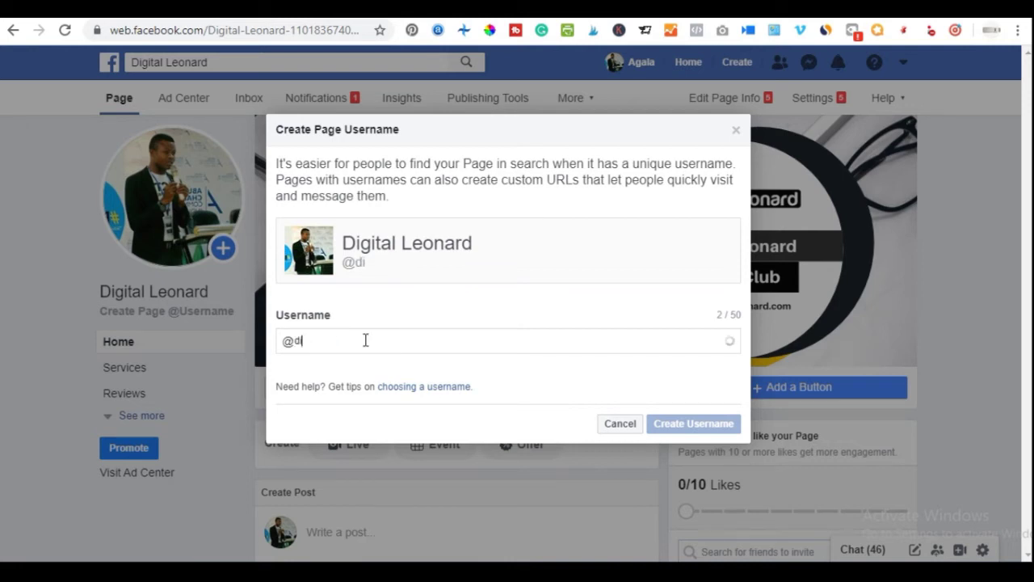
pyautogui.write('git')
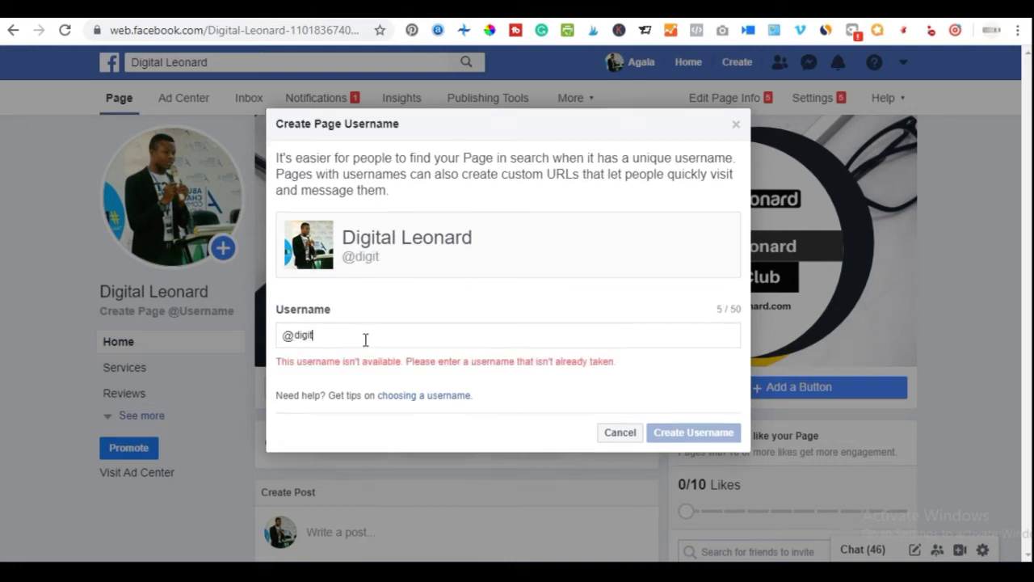
pyautogui.write('laleonard')
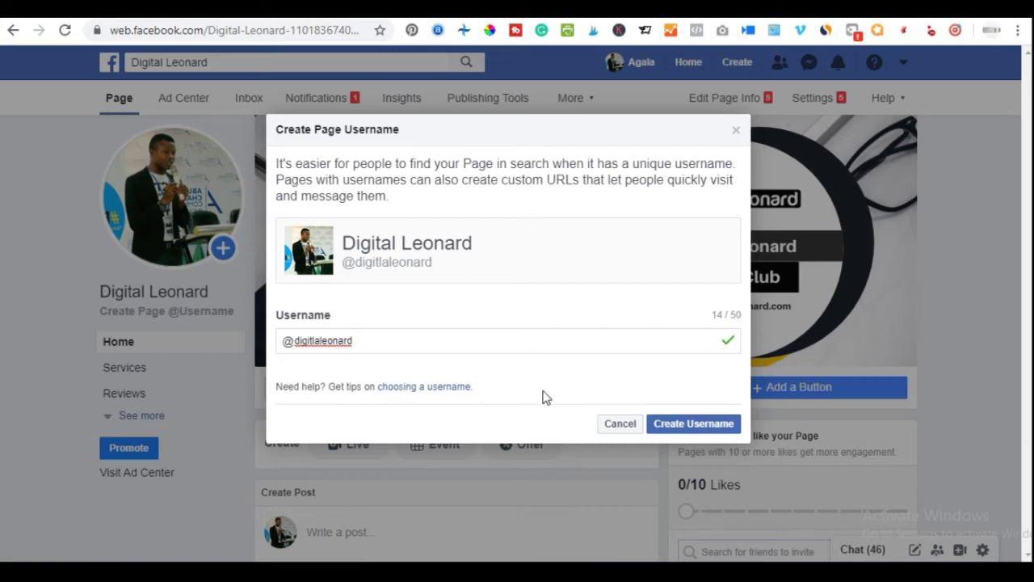
pyautogui.click(684, 433)
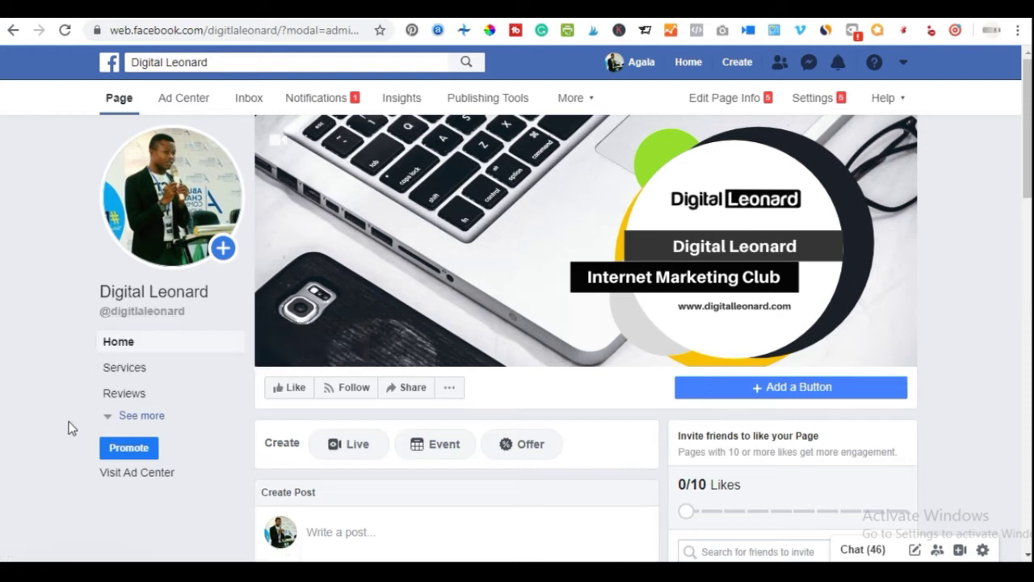
# - Examine the page's username, posts and expanded list of page sections
pyautogui.moveTo(153, 300)
pyautogui.scroll(-1, 365, 393)
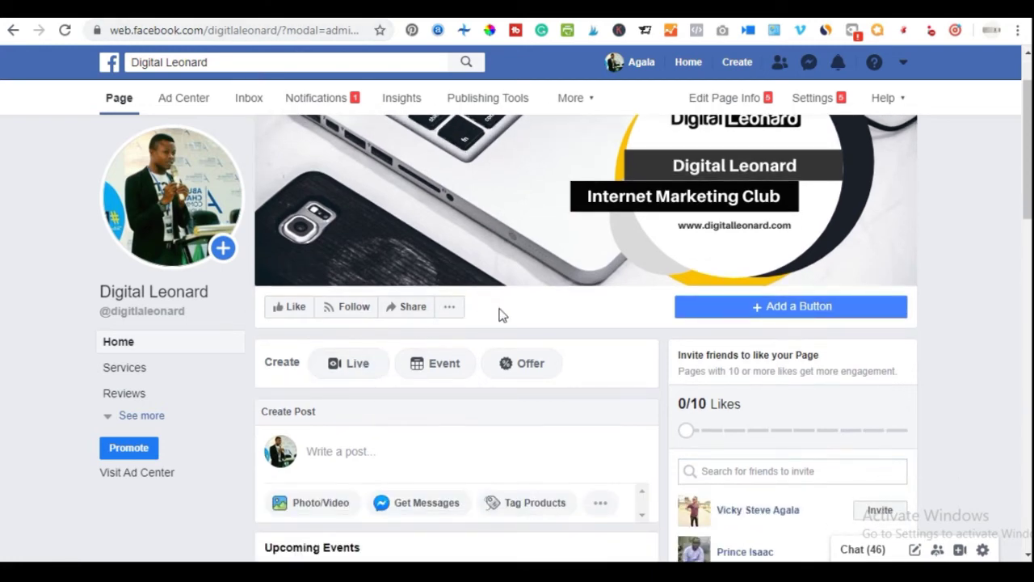
pyautogui.scroll(-2, 507, 327)
pyautogui.scroll(-8, 506, 321)
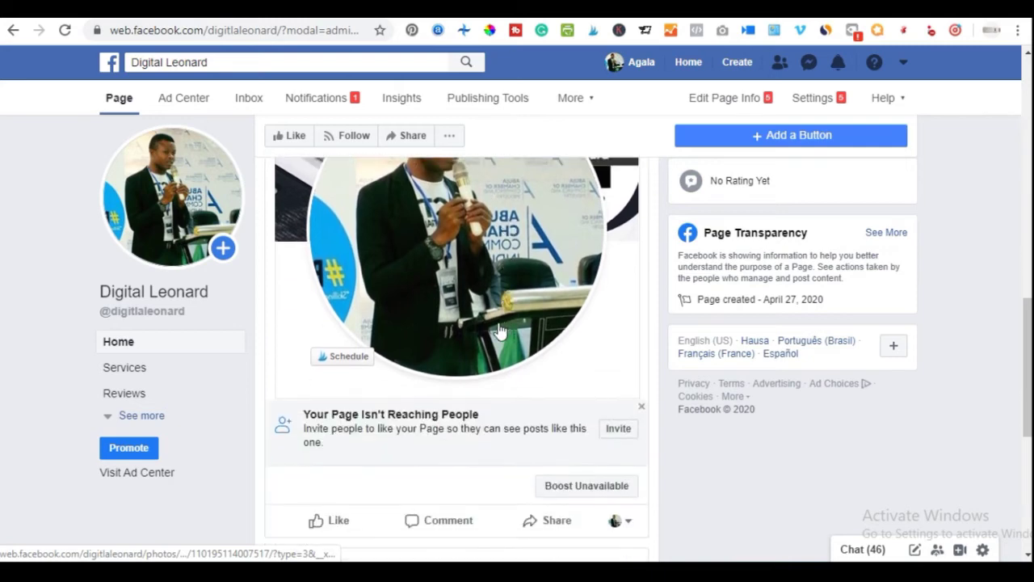
pyautogui.scroll(4, 500, 330)
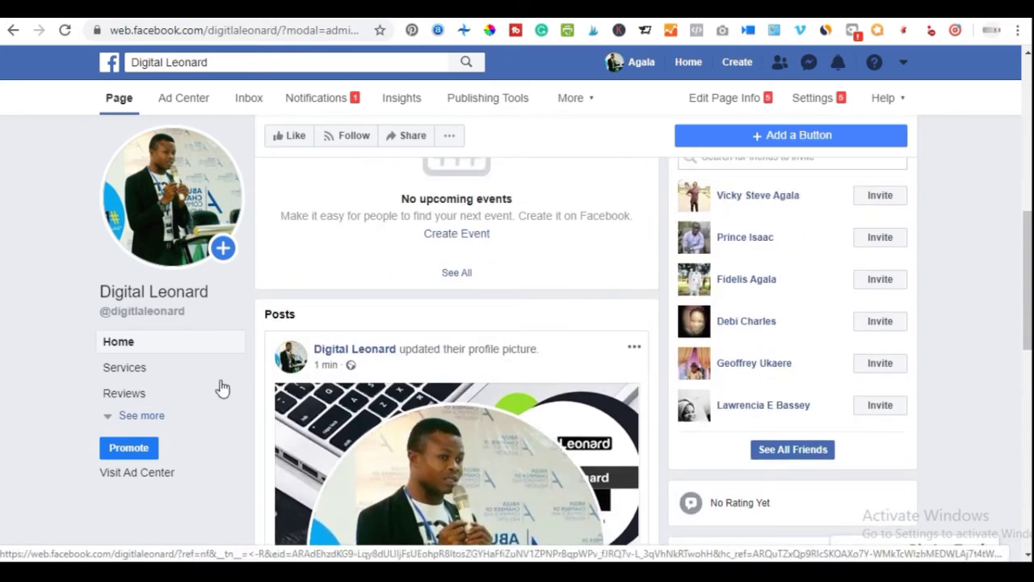
pyautogui.click(153, 419)
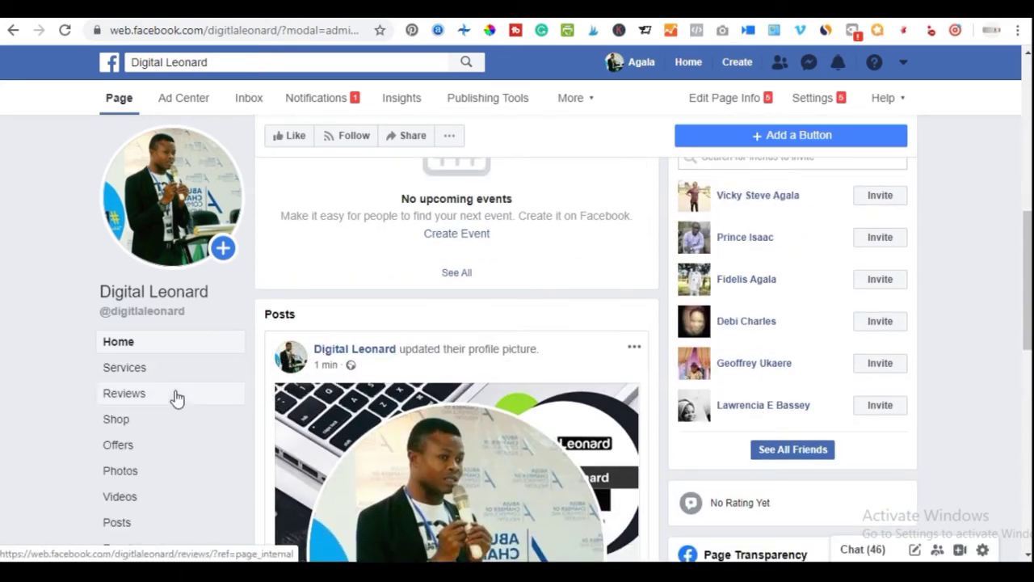
pyautogui.scroll(1, 471, 324)
pyautogui.scroll(5, 471, 324)
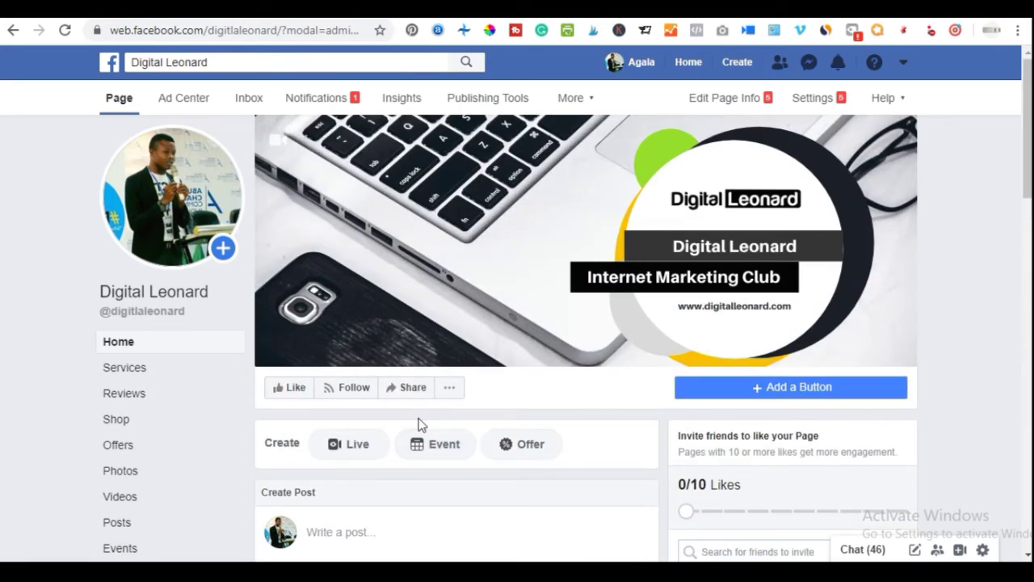
# - Start adding a page button and choose Learn More from the options for learning about the business
pyautogui.click(797, 392)
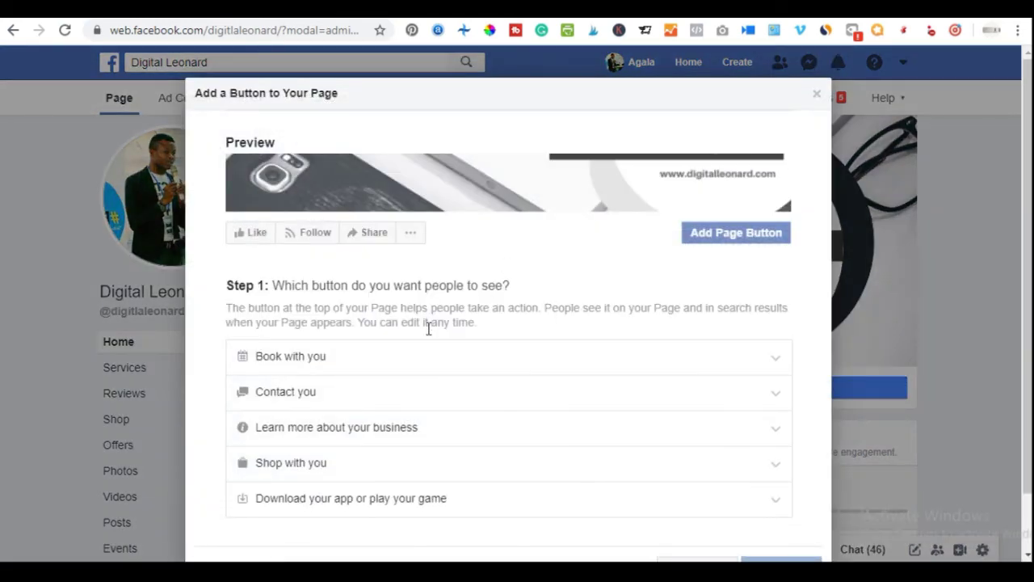
pyautogui.scroll(-1, 449, 339)
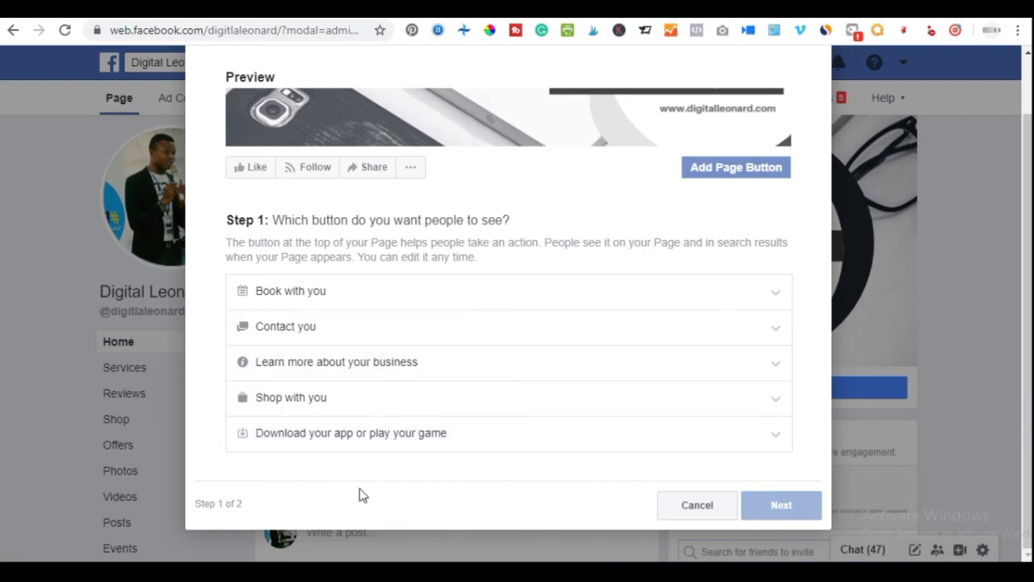
pyautogui.click(317, 326)
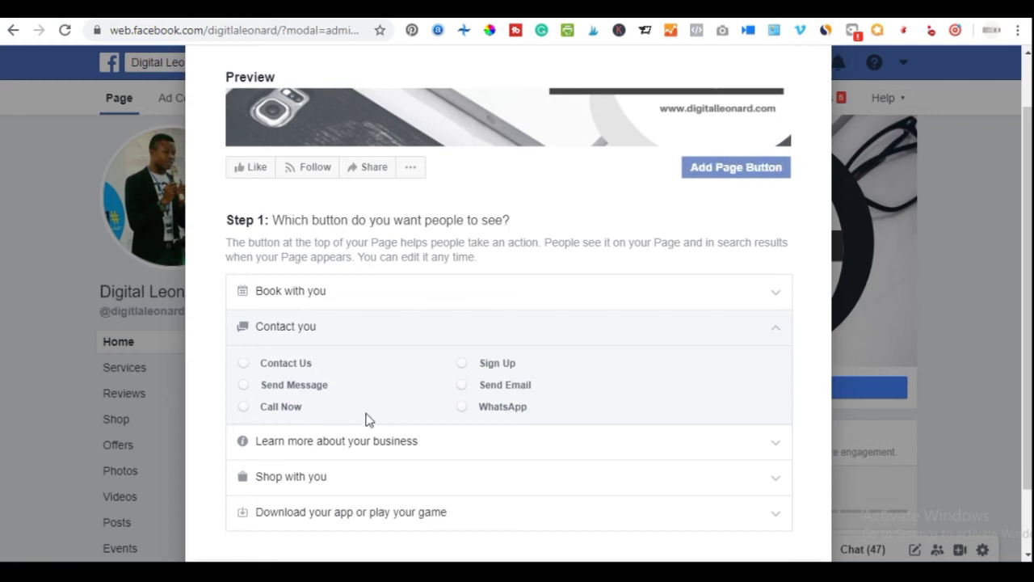
pyautogui.click(328, 451)
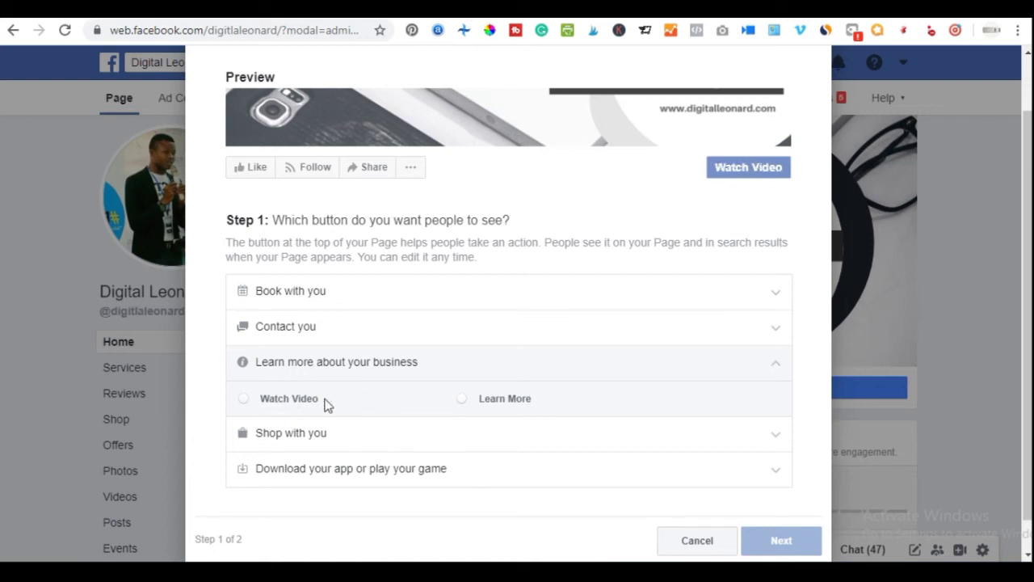
pyautogui.click(462, 399)
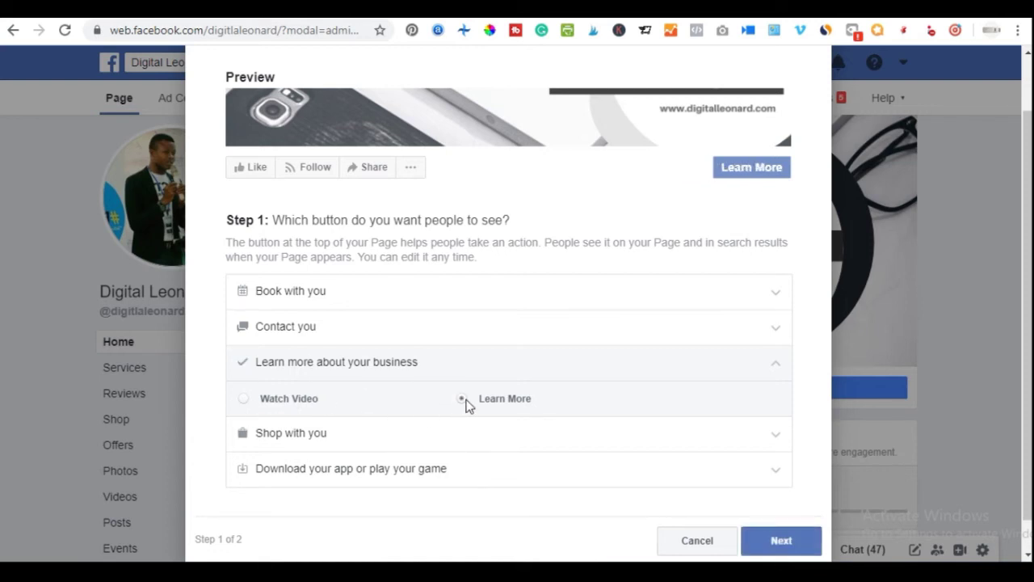
pyautogui.click(780, 540)
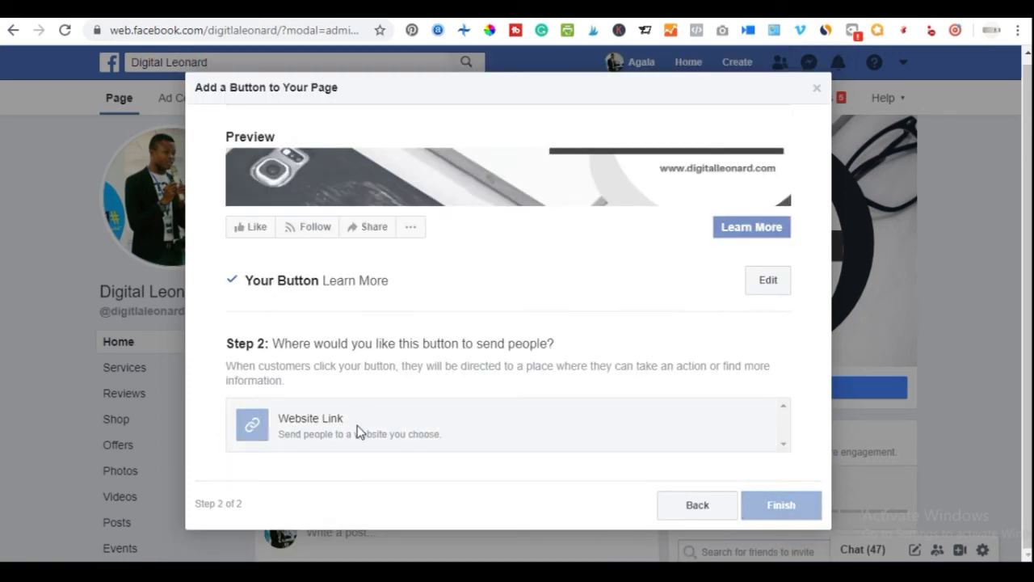
pyautogui.click(382, 433)
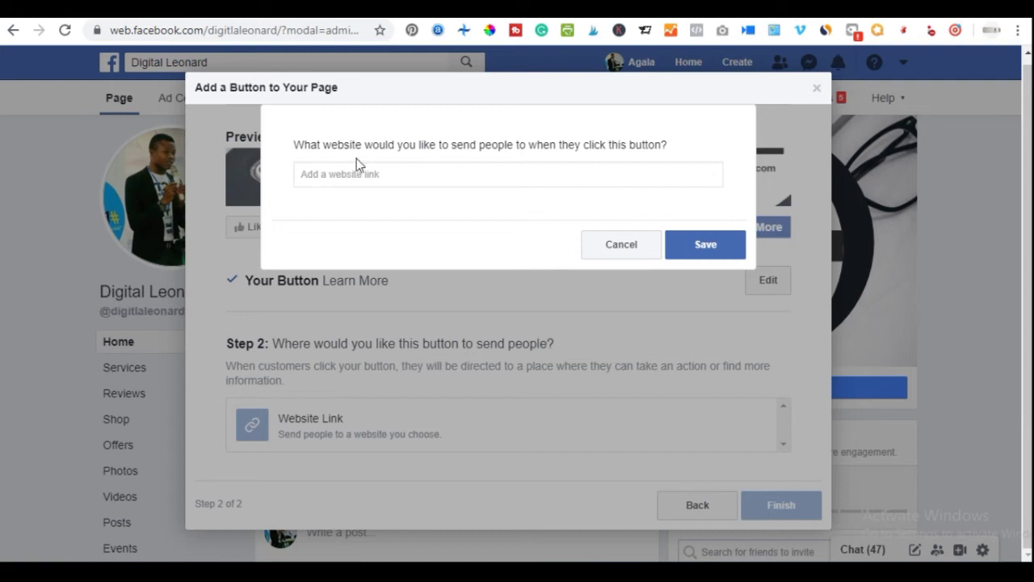
pyautogui.click(408, 178)
pyautogui.write('https://www.digitalleonard.com/')
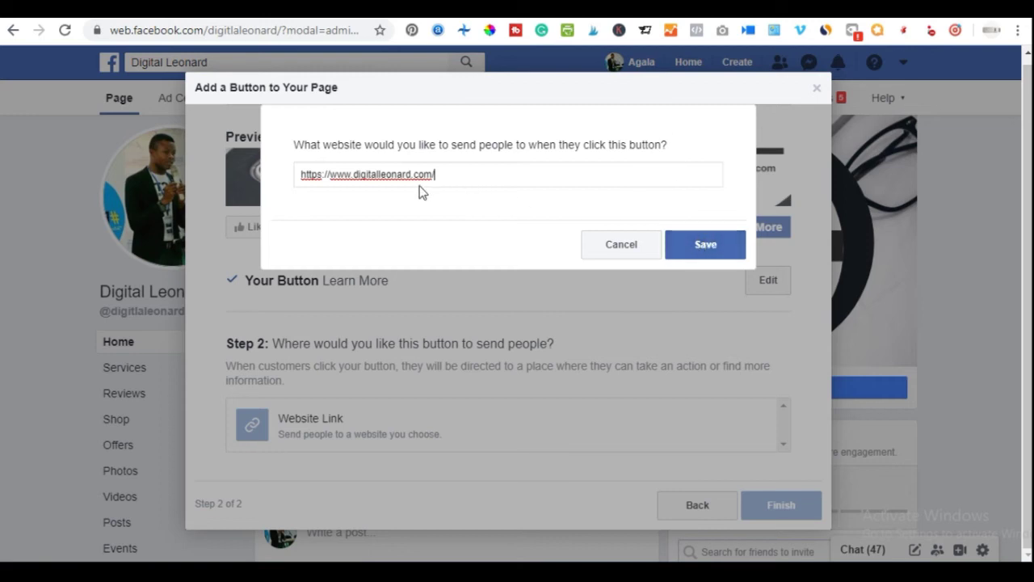
pyautogui.click(702, 244)
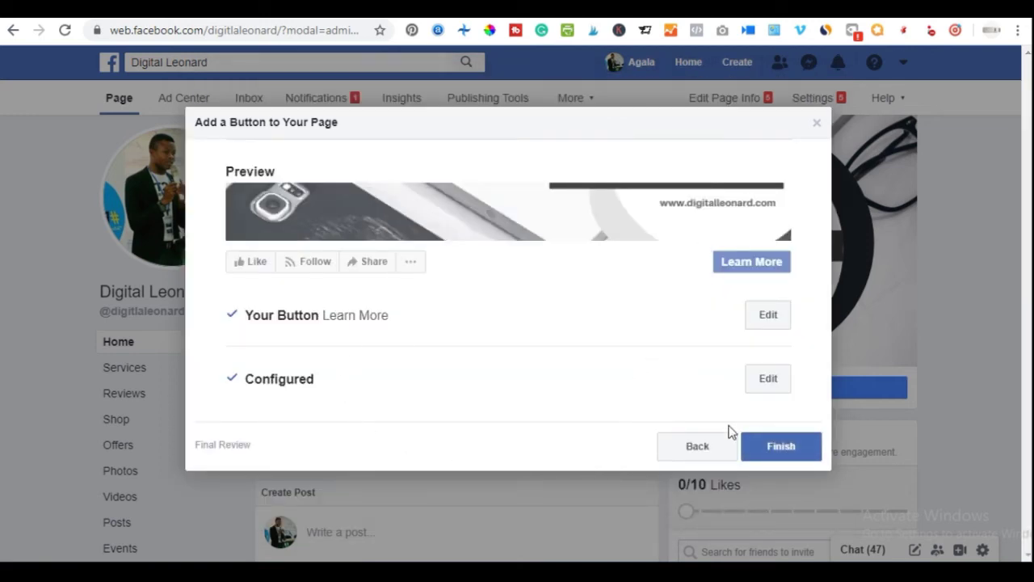
pyautogui.click(785, 454)
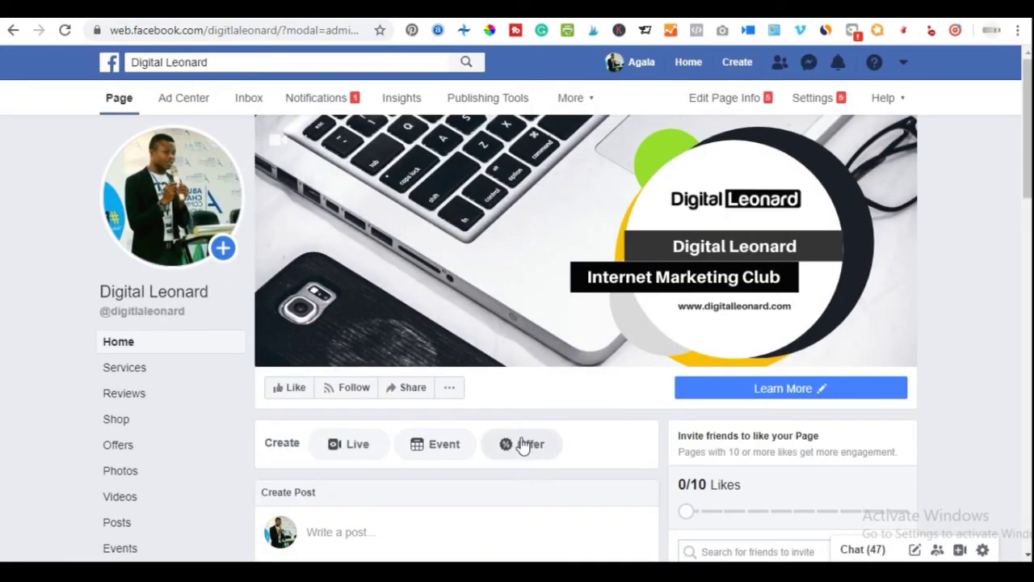
pyautogui.moveTo(800, 391)
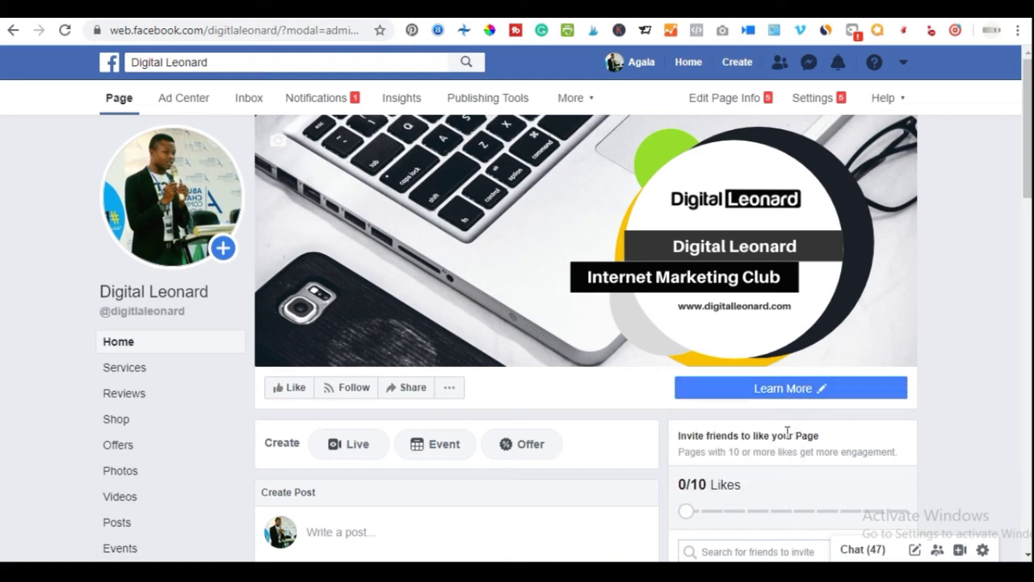
pyautogui.scroll(-3, 622, 459)
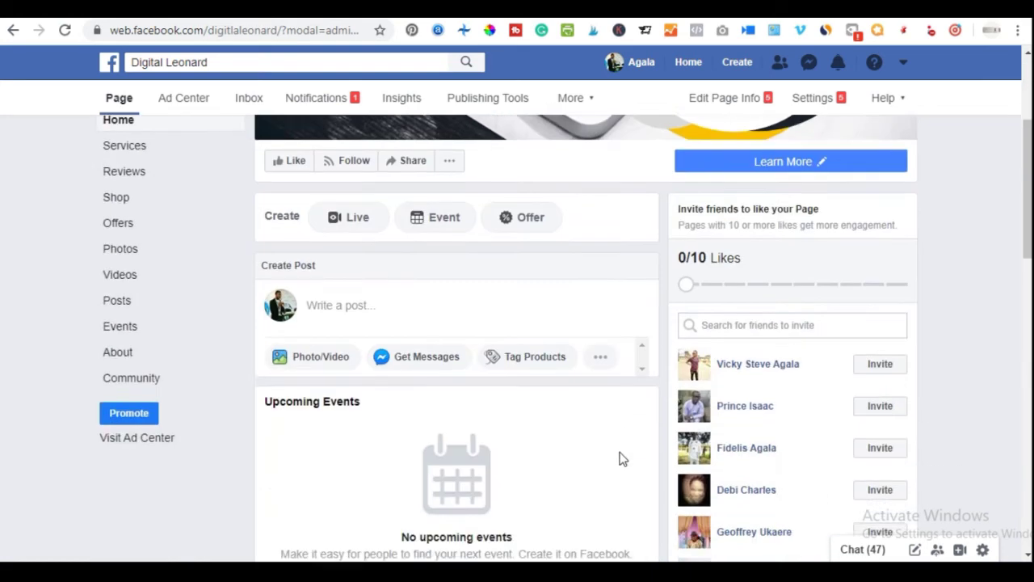
# - Select all friends in the list for inviting people to like the page, and close it without sending invites
pyautogui.scroll(-3, 533, 375)
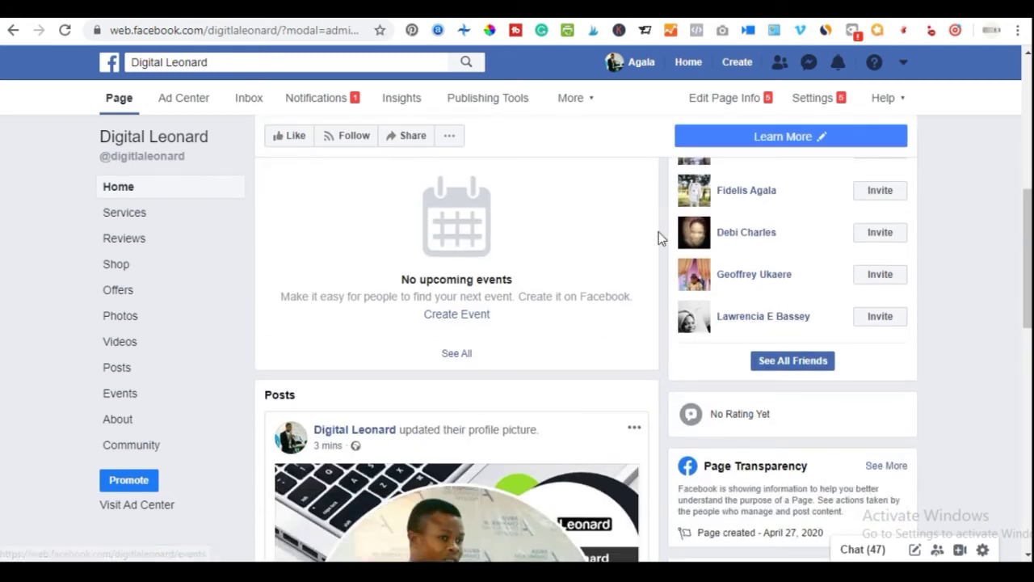
pyautogui.click(796, 363)
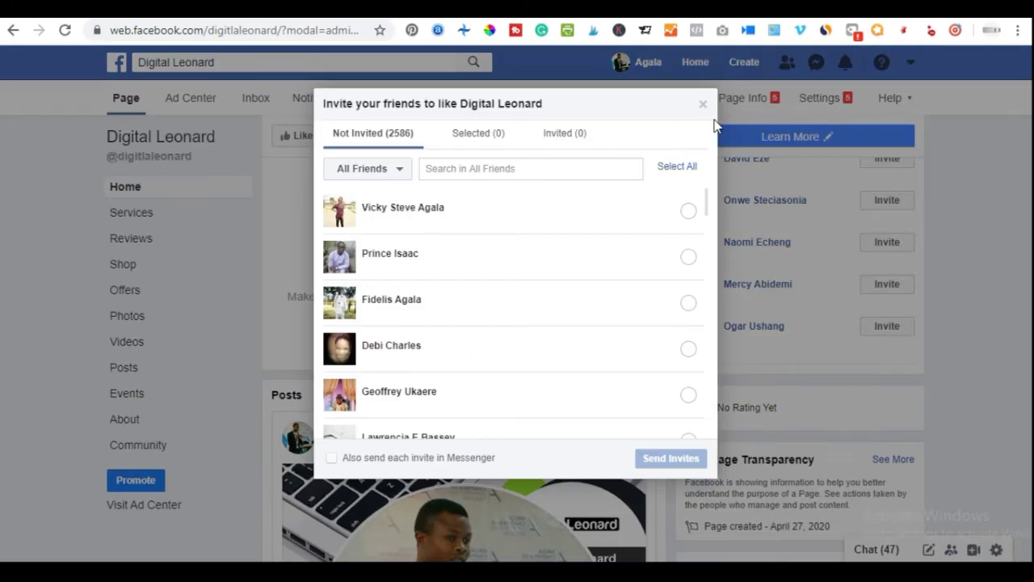
pyautogui.click(684, 169)
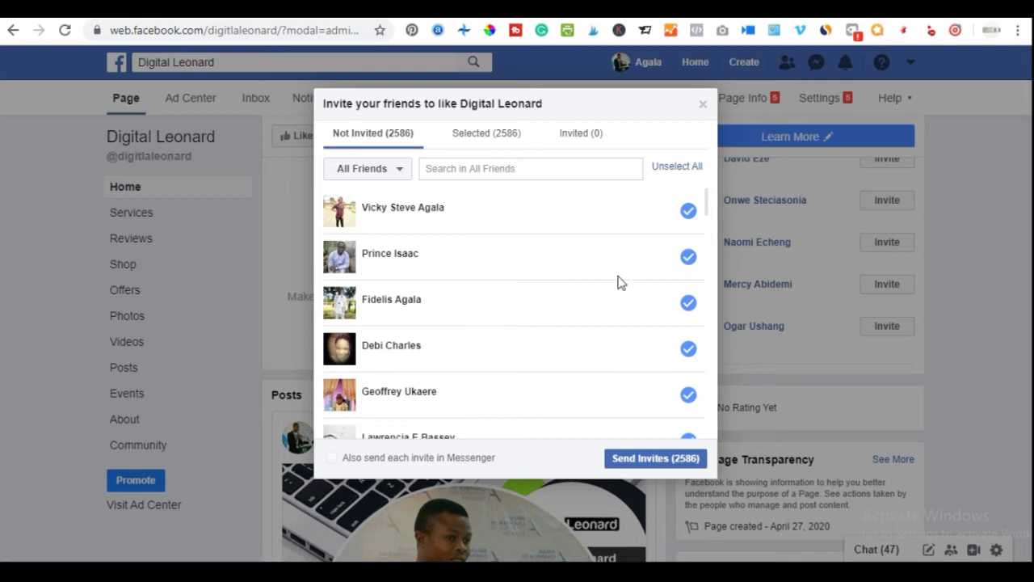
pyautogui.scroll(-5, 593, 309)
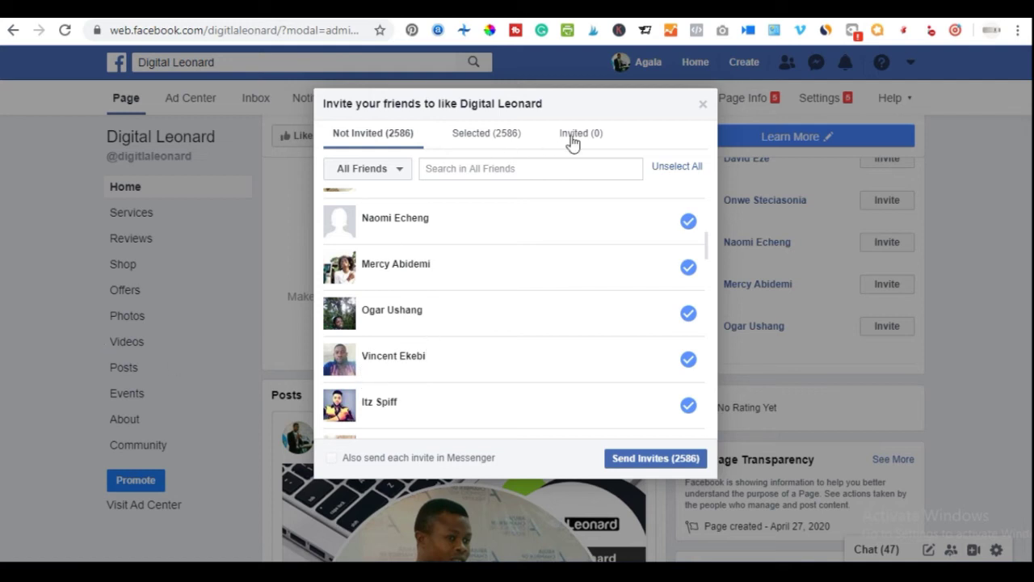
pyautogui.click(703, 104)
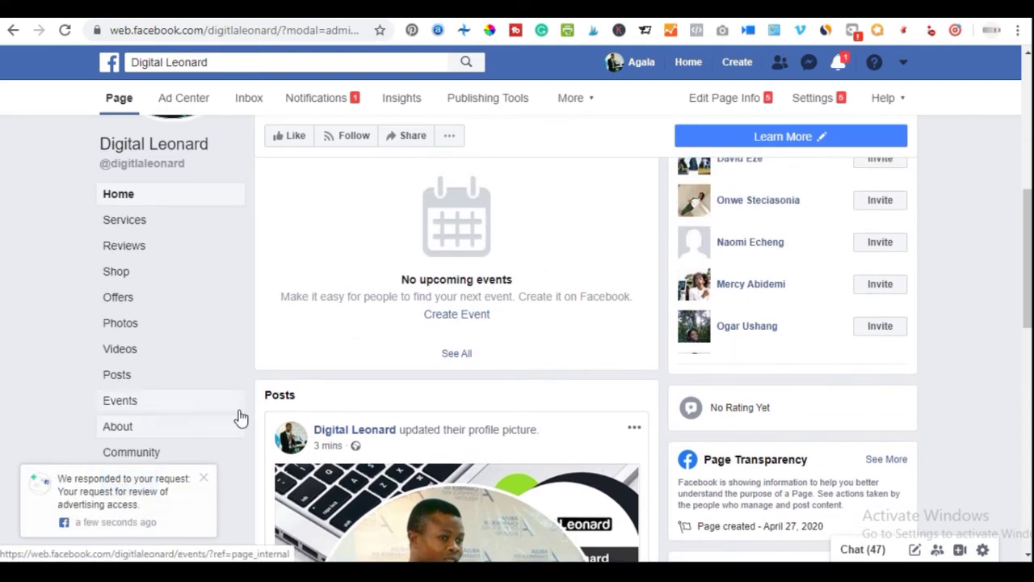
# - Add the categories Advertising/Marketing and Consulting Agency in the page's About section and save them
pyautogui.scroll(3, 240, 418)
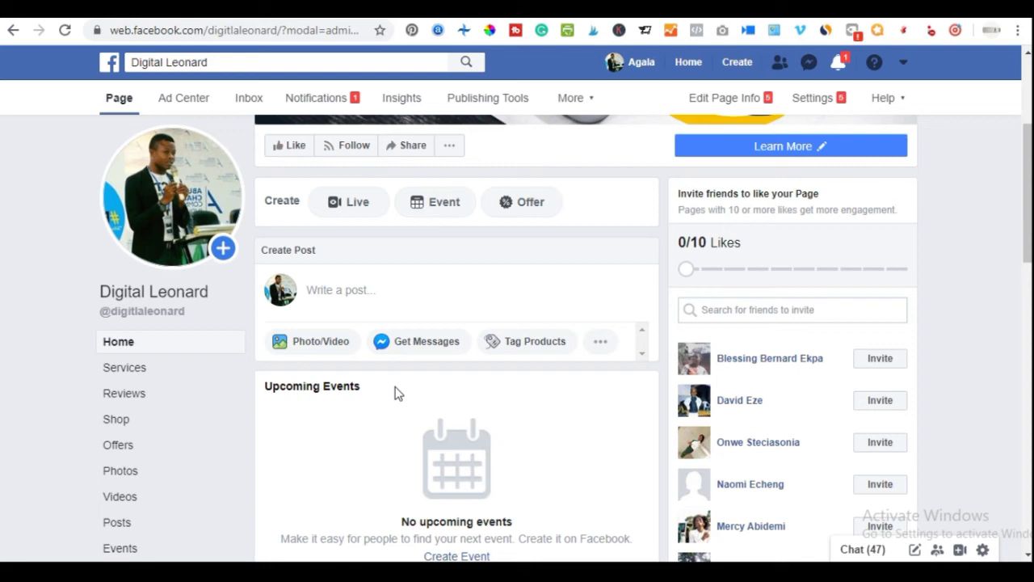
pyautogui.scroll(1, 436, 348)
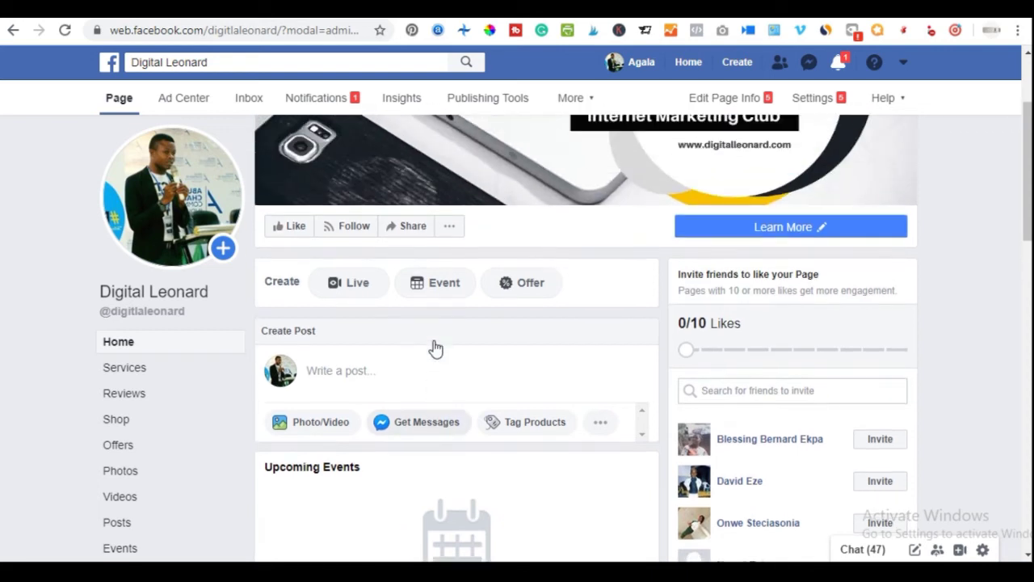
pyautogui.scroll(-2, 425, 348)
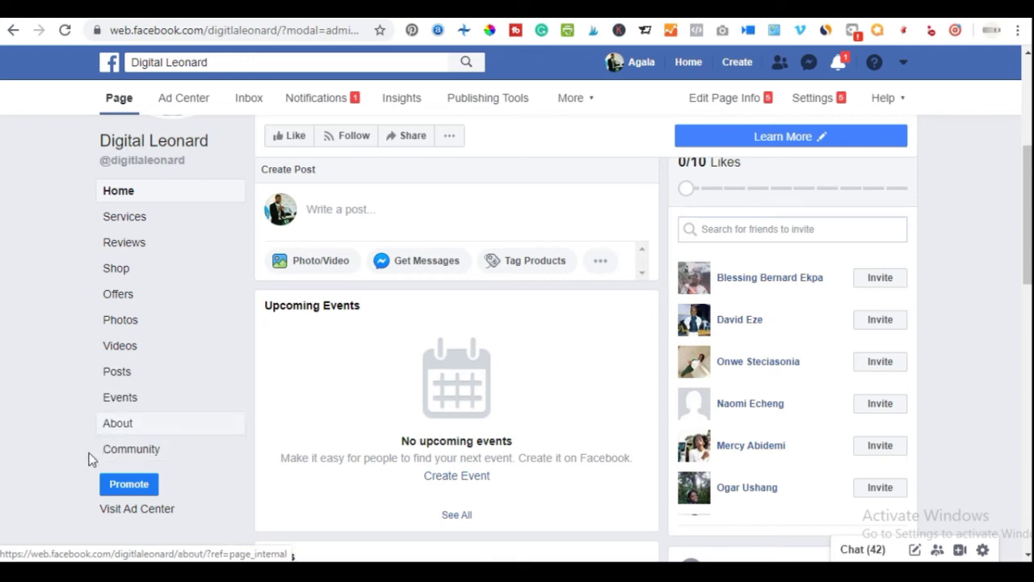
pyautogui.click(117, 431)
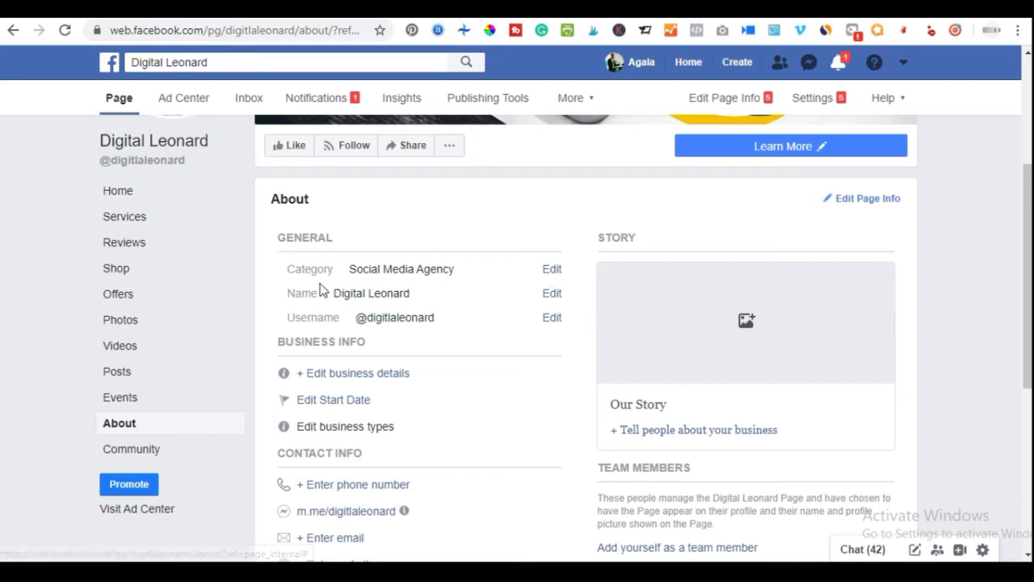
pyautogui.click(551, 270)
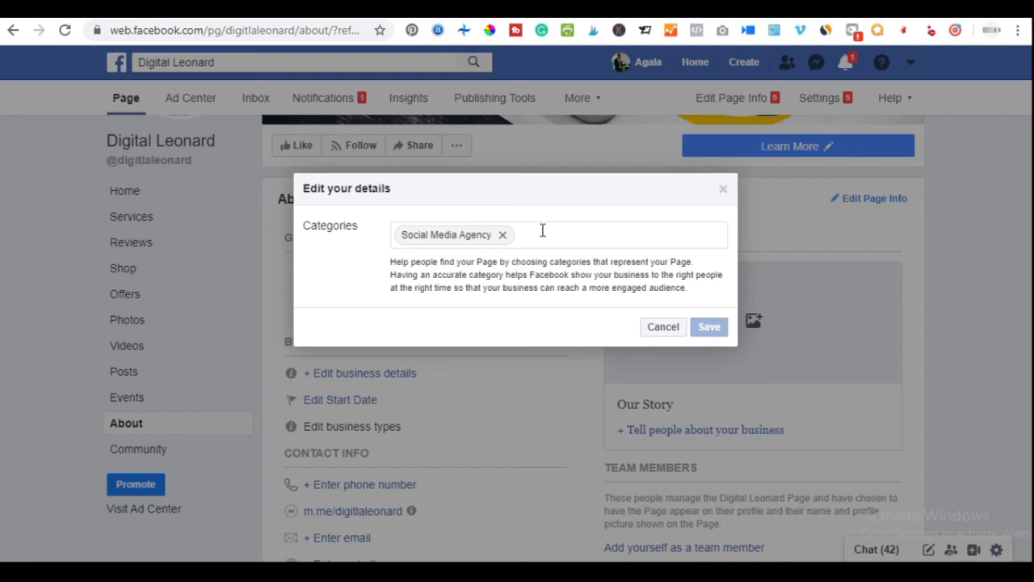
pyautogui.write('mar')
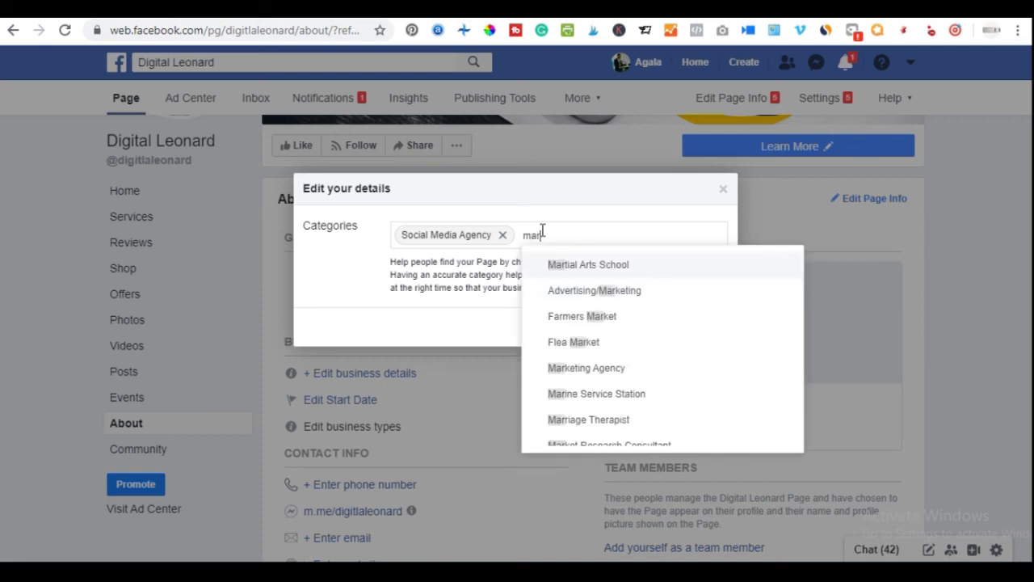
pyautogui.click(584, 289)
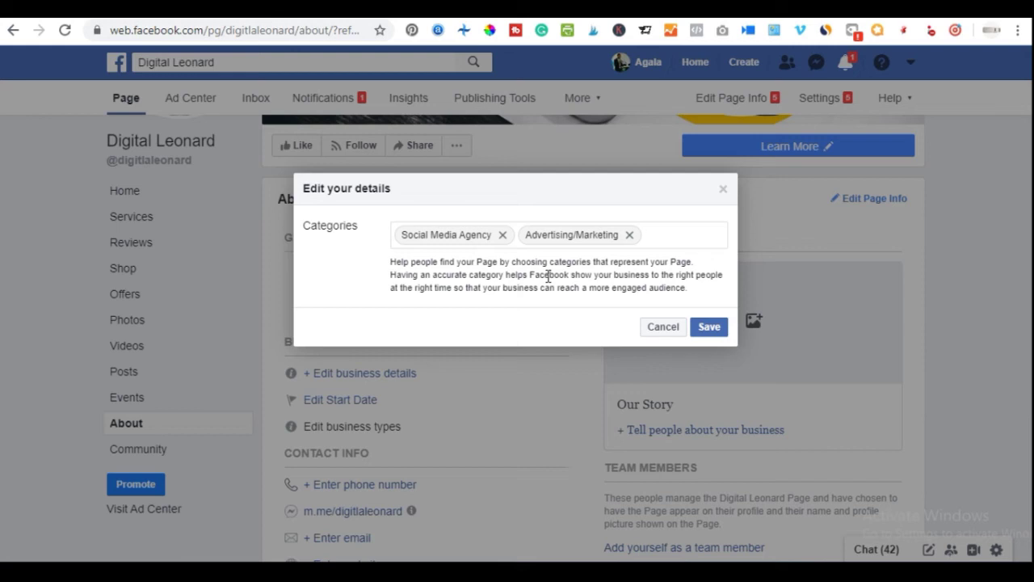
pyautogui.write('cons')
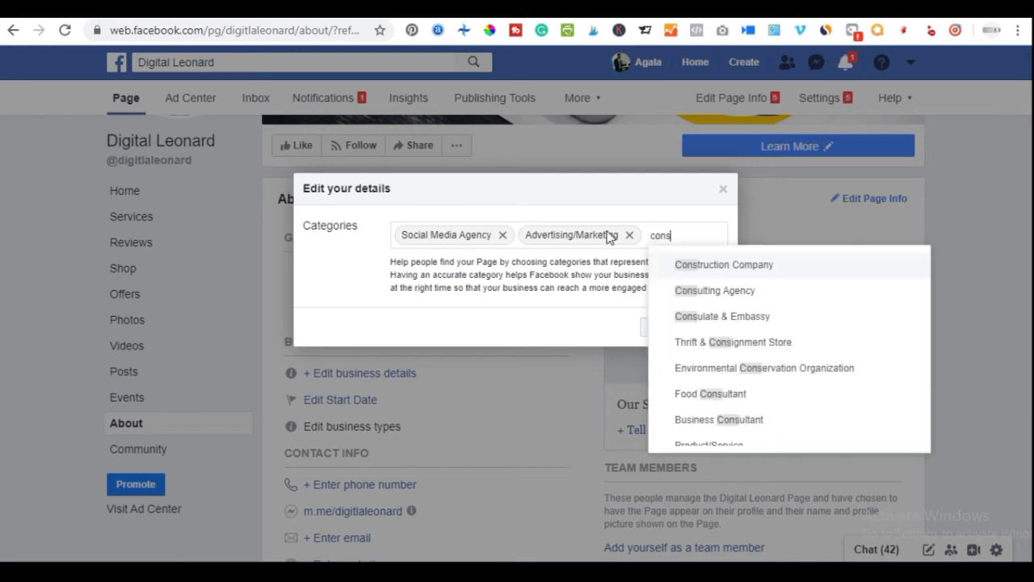
pyautogui.click(722, 295)
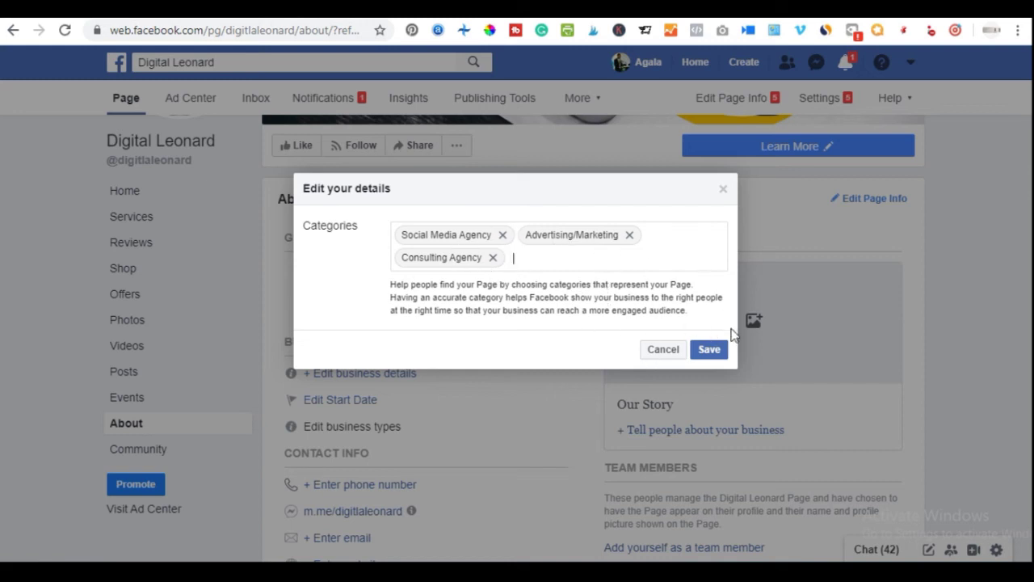
pyautogui.click(709, 349)
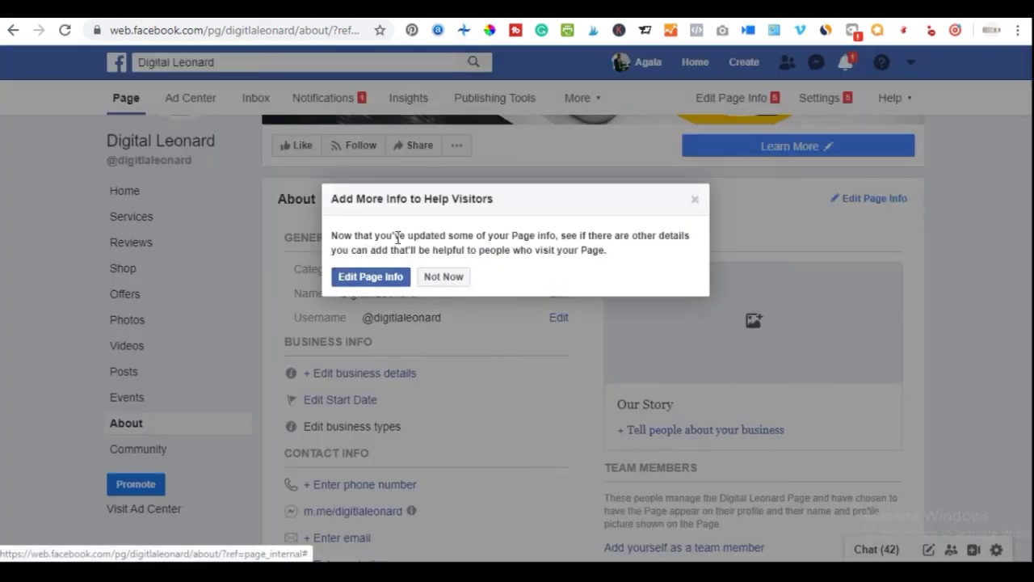
# - Open the page info for editing and save a description presenting a Digital Marketer specializing in Facebook, Email, SEO, and Video Marketing since 2010
pyautogui.click(370, 278)
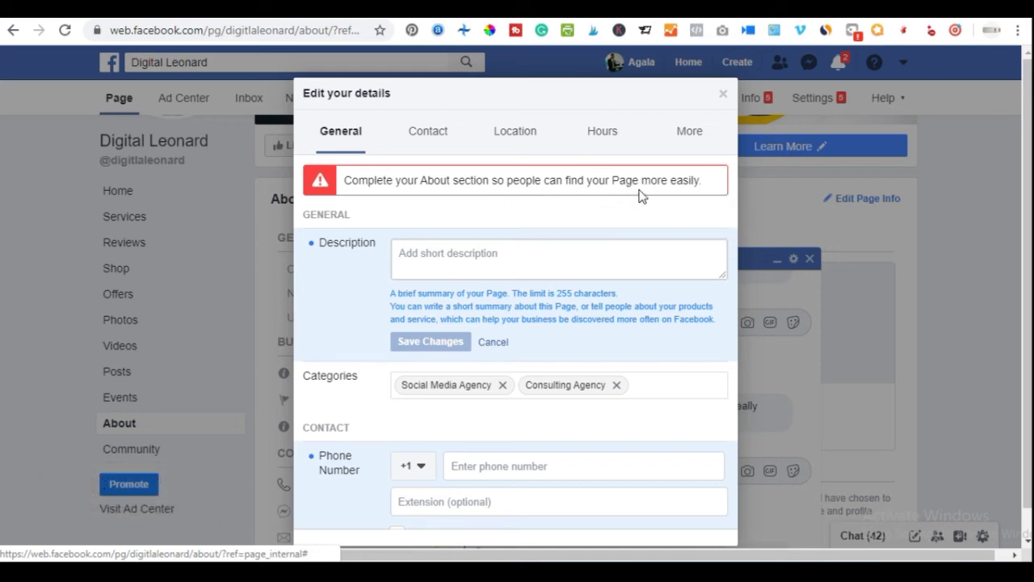
pyautogui.click(452, 250)
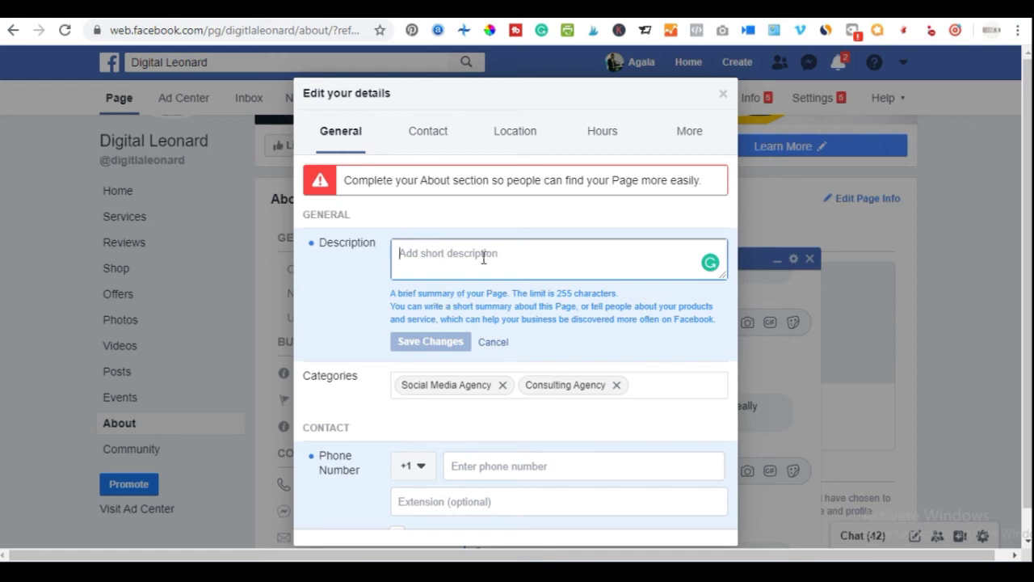
pyautogui.scroll(-6, 472, 449)
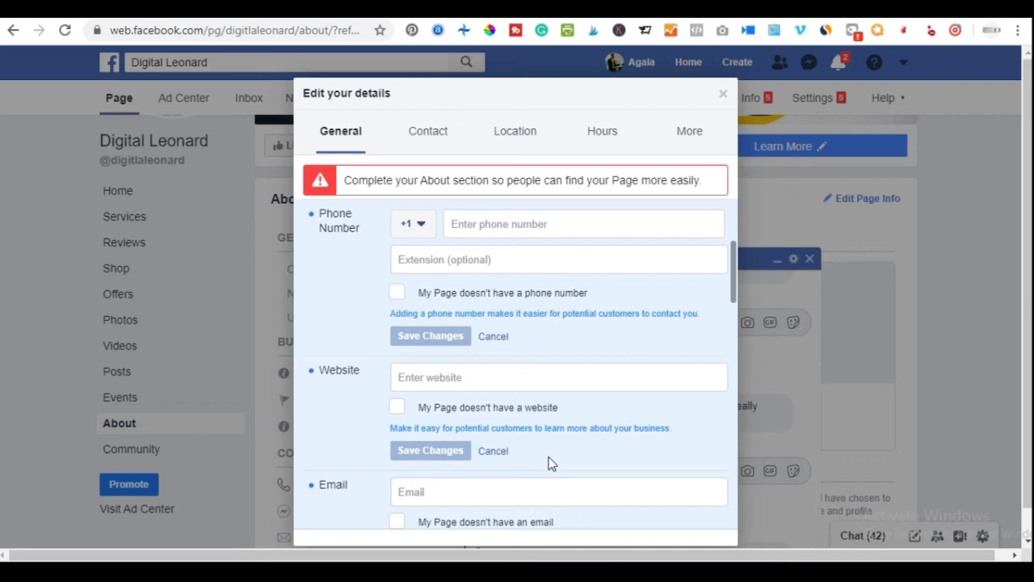
pyautogui.scroll(6, 440, 444)
pyautogui.write('I am a Digital Marketer and I specialize in Facebook, Email, SEO, and Video Marketing with years of experience (since 2010). I help people to grow and scale their businesses online to meet up with their competitors in this digital age.')
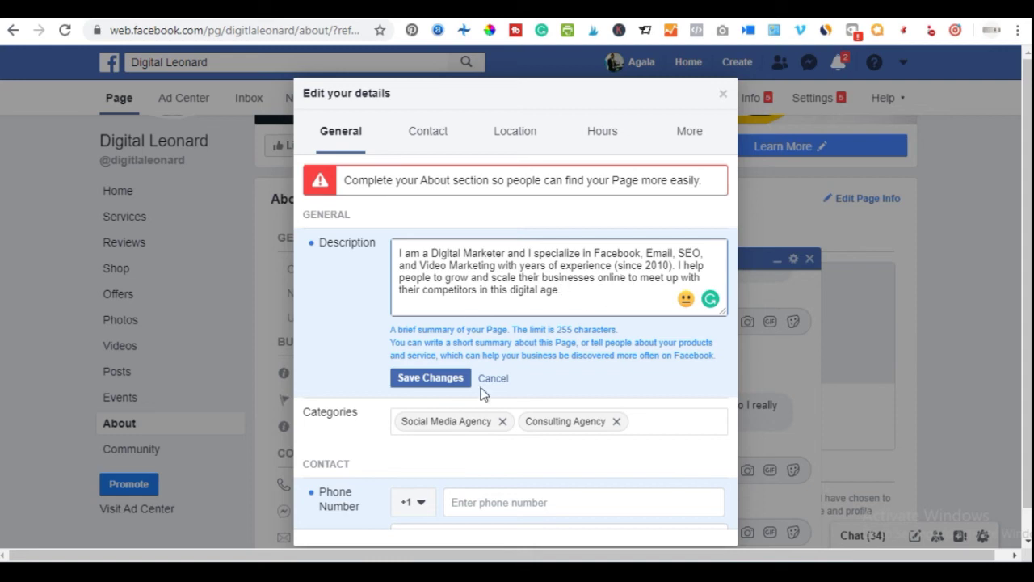
pyautogui.click(431, 378)
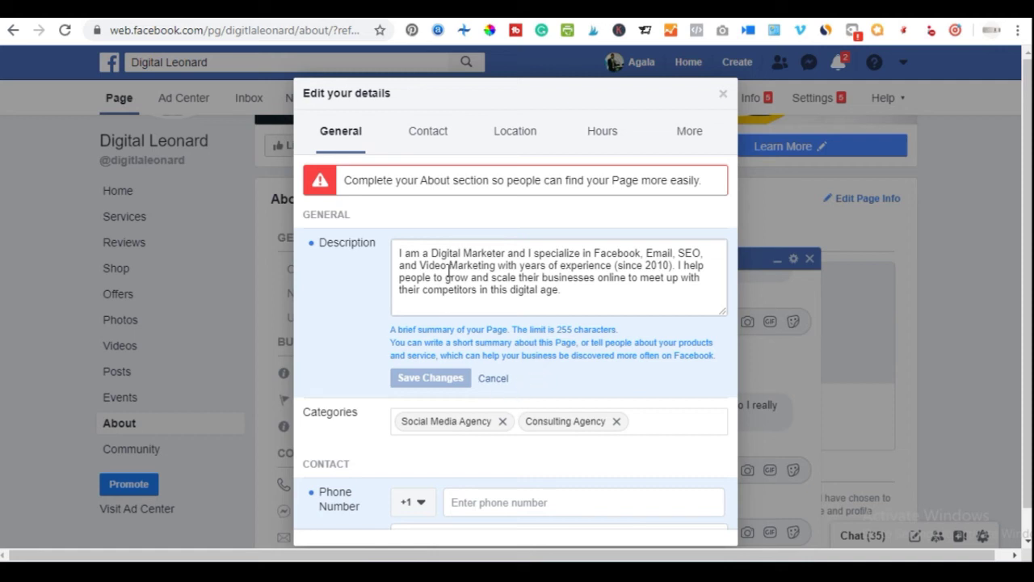
# - Set the phone country code to Nigeria (+234) and enter the business phone number in the contact details
pyautogui.scroll(-2, 435, 285)
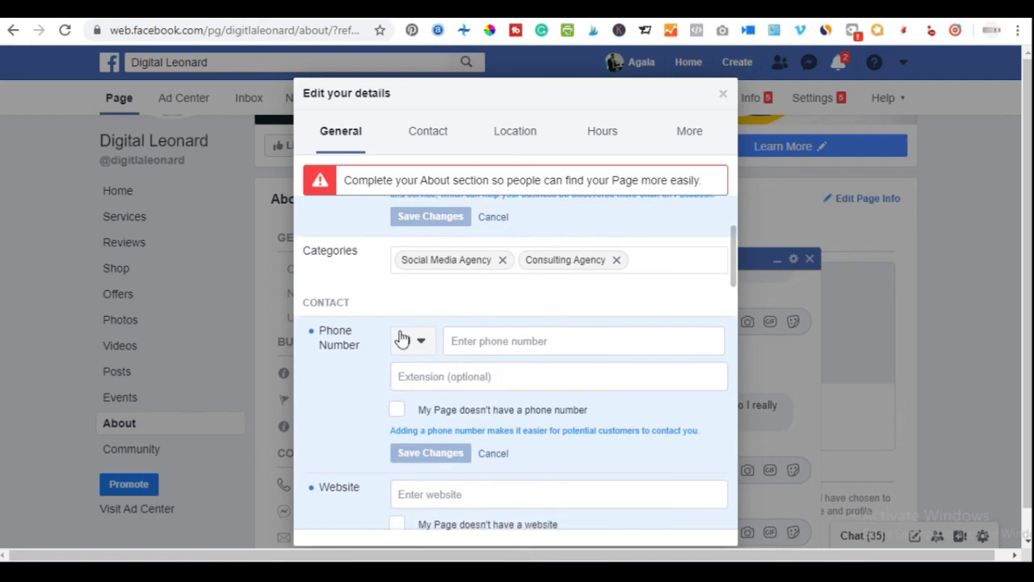
pyautogui.click(421, 342)
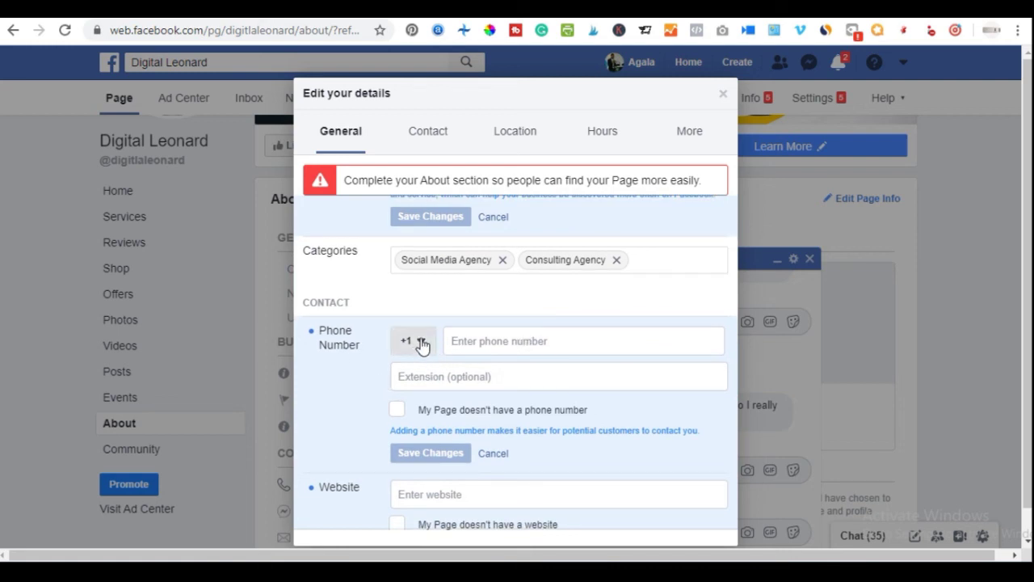
pyautogui.click(421, 342)
pyautogui.click(423, 343)
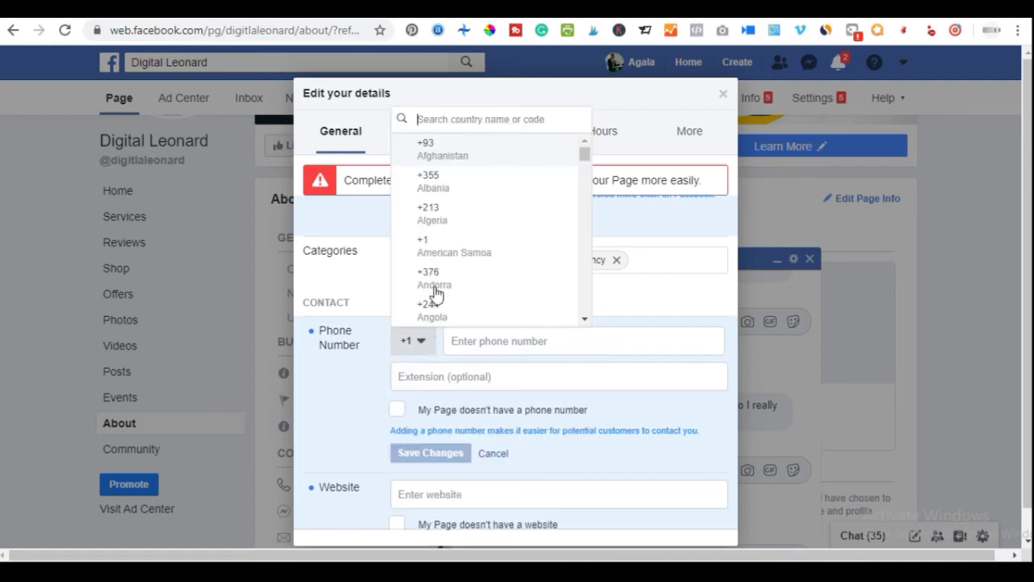
pyautogui.write('ni')
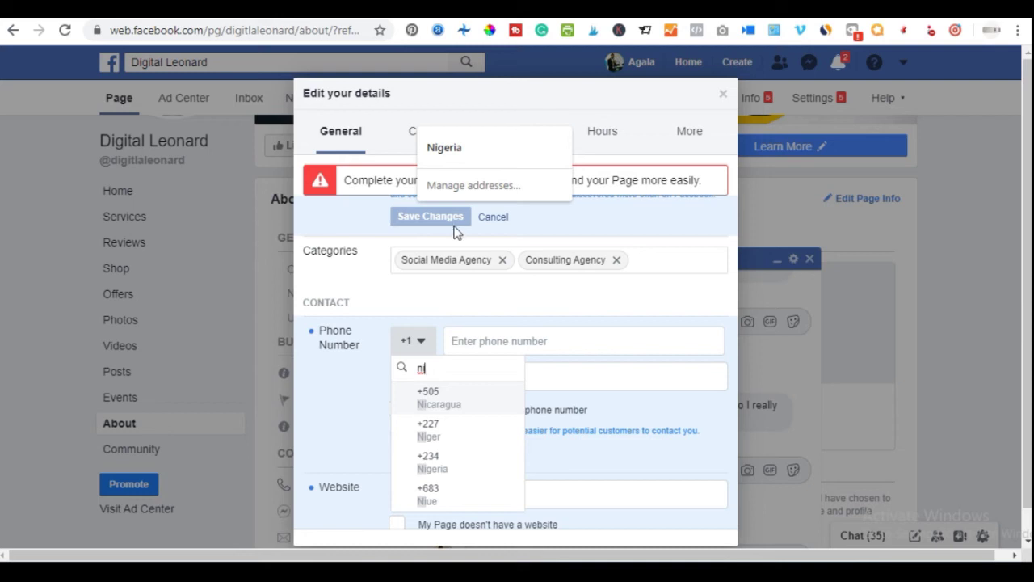
pyautogui.click(434, 463)
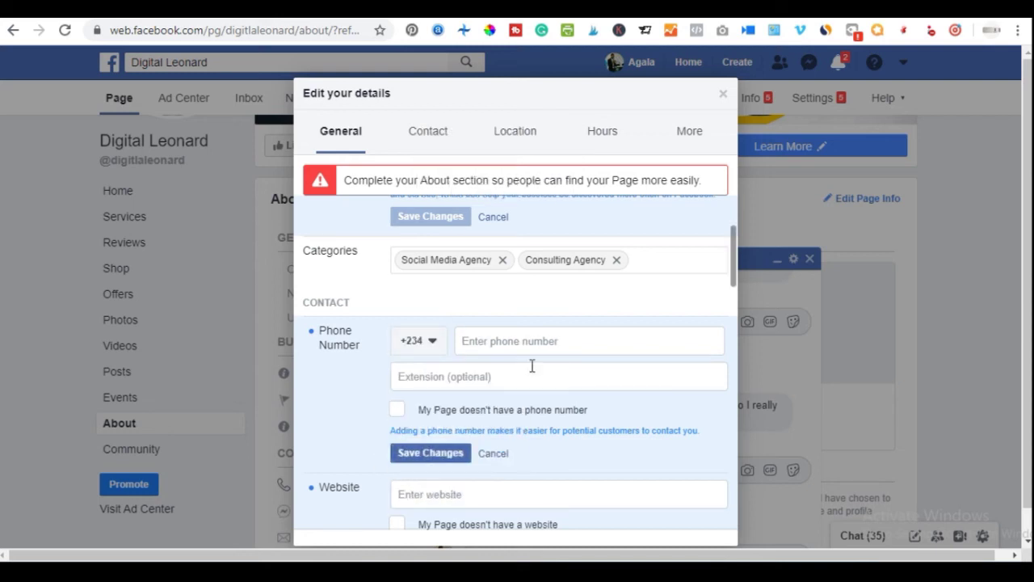
pyautogui.click(518, 340)
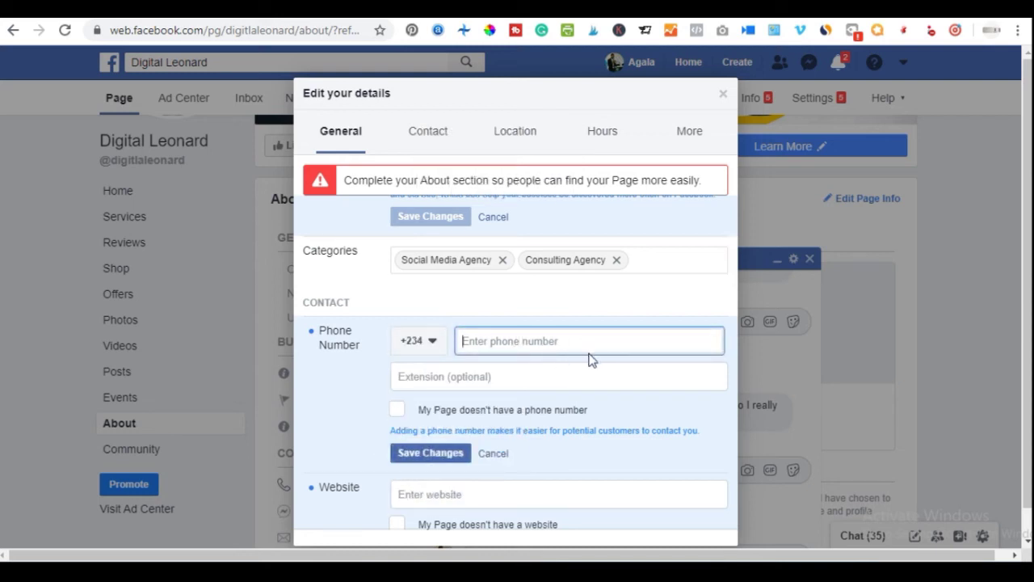
pyautogui.hotkey('ctrl', 'v')
pyautogui.click(357, 399)
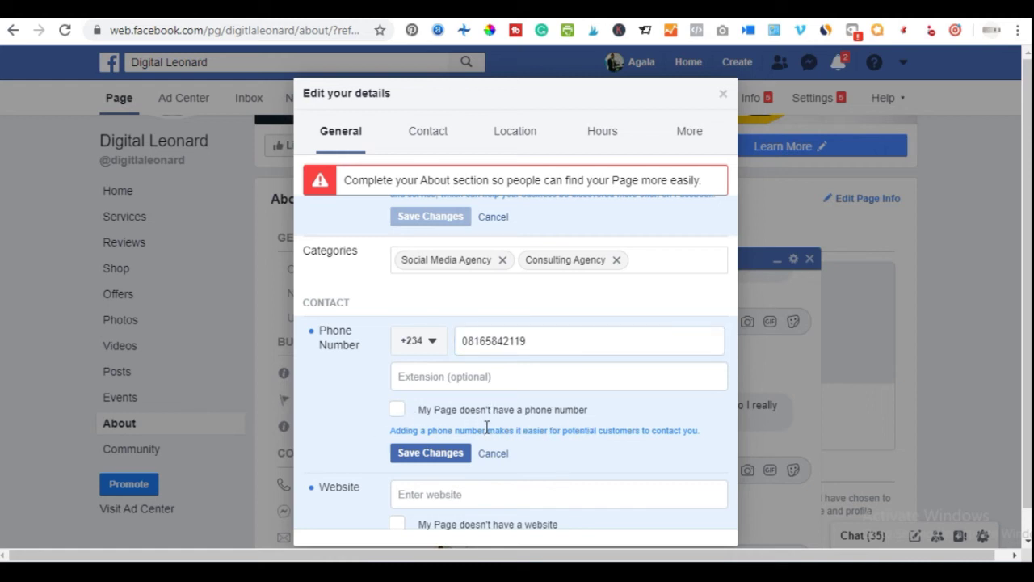
# - Mark the page as not having a phone number and save the change
pyautogui.click(396, 411)
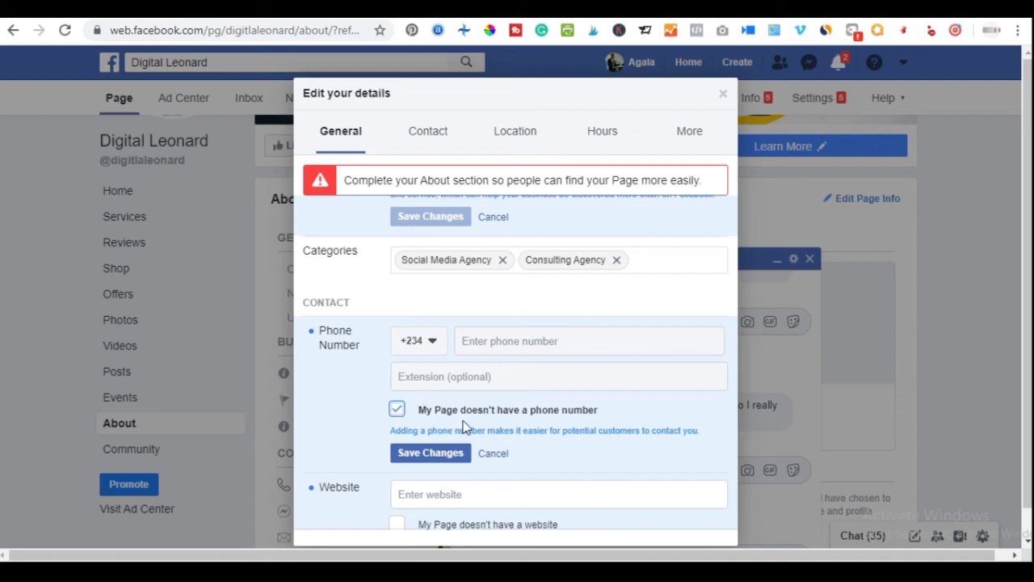
pyautogui.click(424, 453)
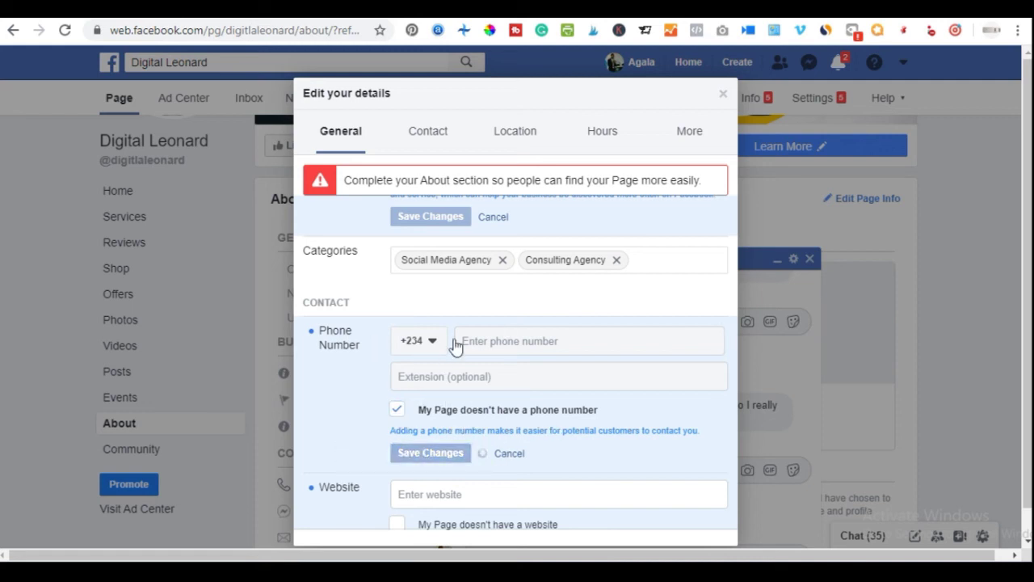
pyautogui.scroll(-2, 453, 364)
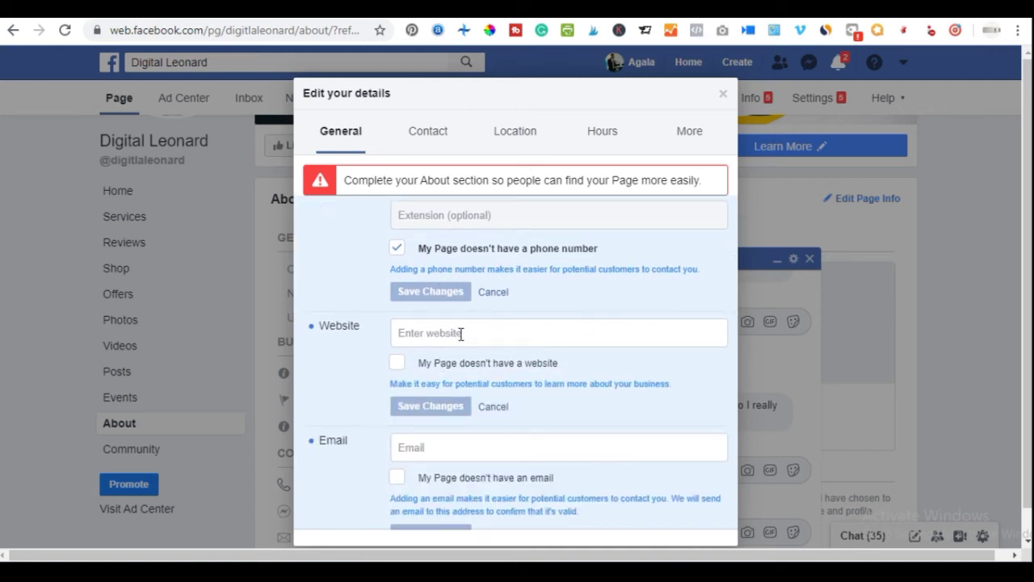
pyautogui.click(461, 333)
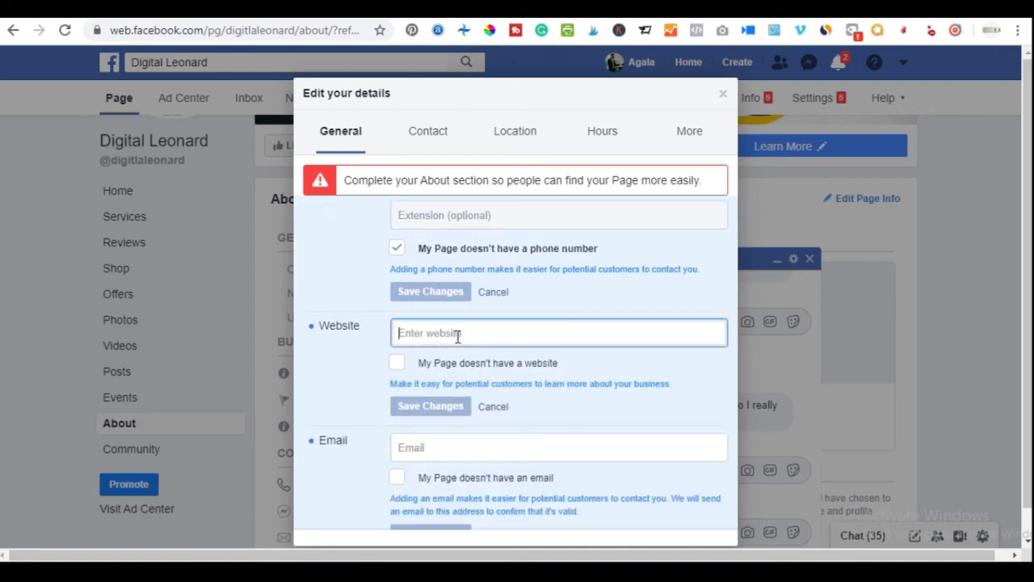
pyautogui.hotkey('ctrl', 'Tab')
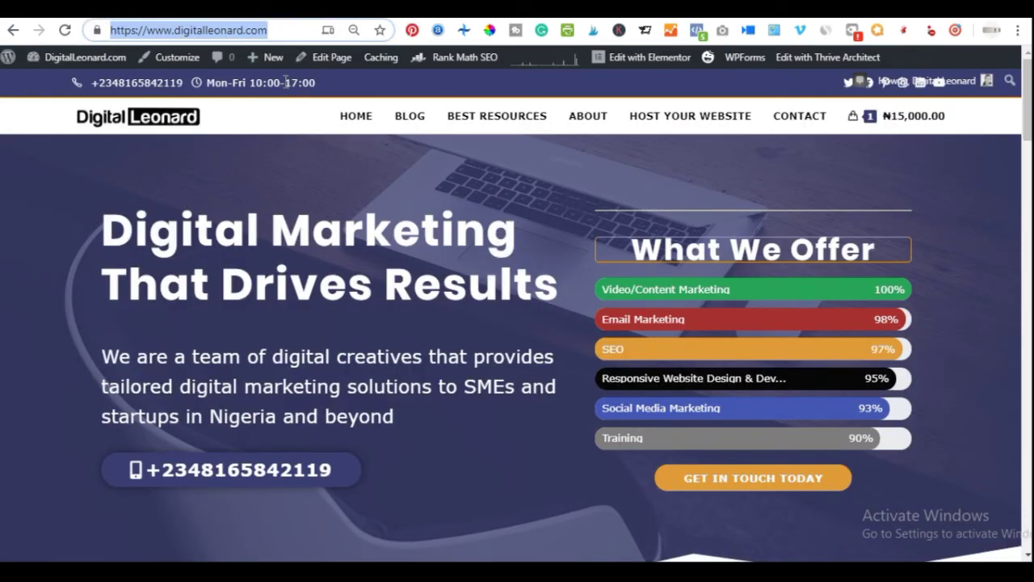
pyautogui.hotkey('ctrl', 'Tab')
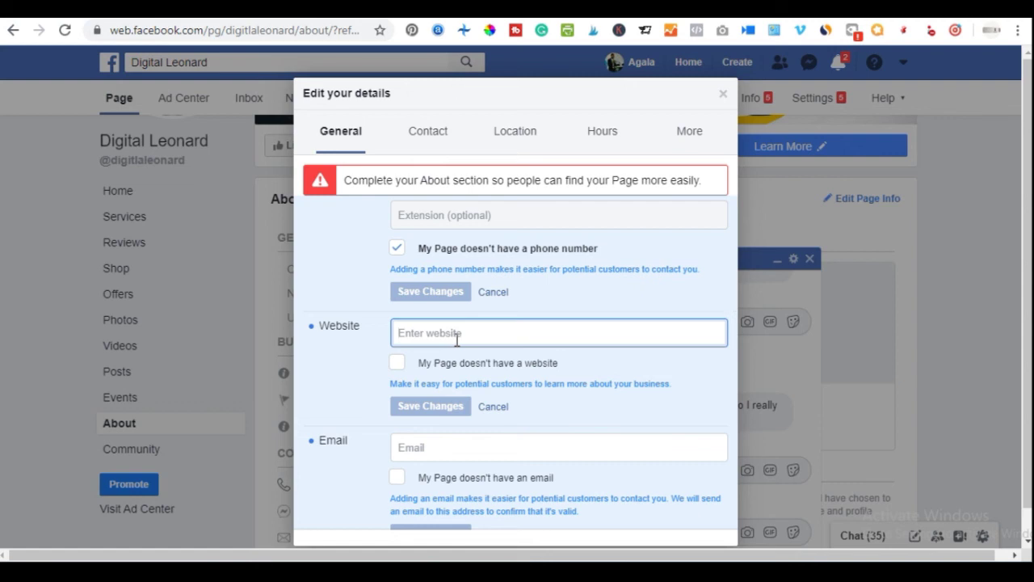
pyautogui.write('https://www.digitalleonard.com/')
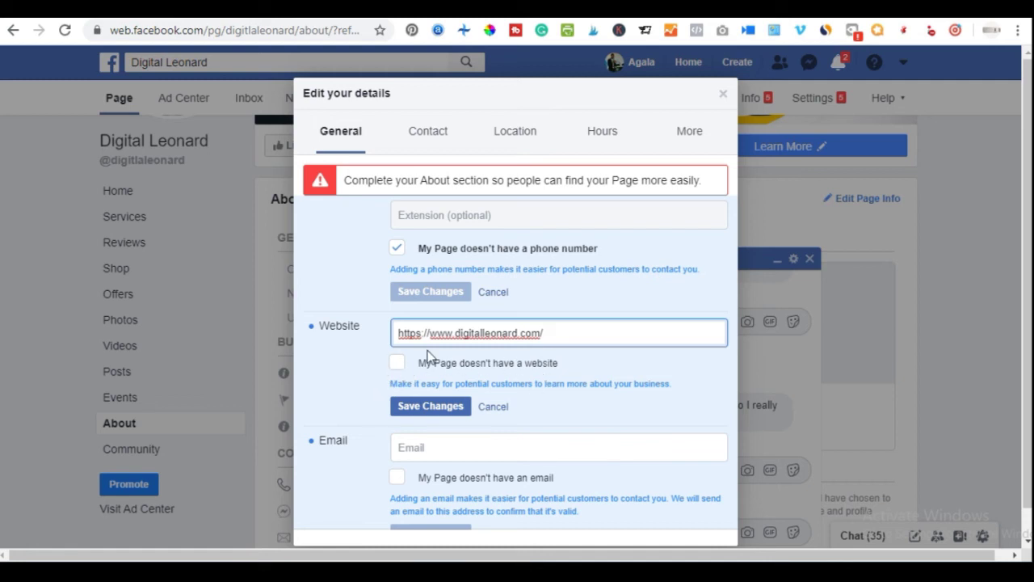
pyautogui.click(416, 410)
pyautogui.scroll(-2, 372, 355)
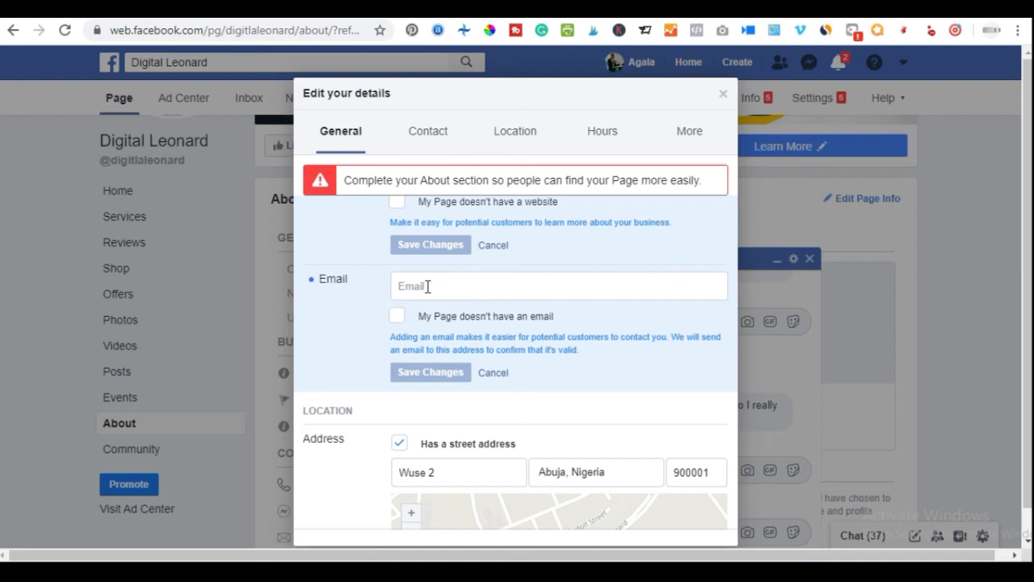
# - Enter the business support email address in the page's contact details and save the change
pyautogui.hotkey('ctrl', 'v')
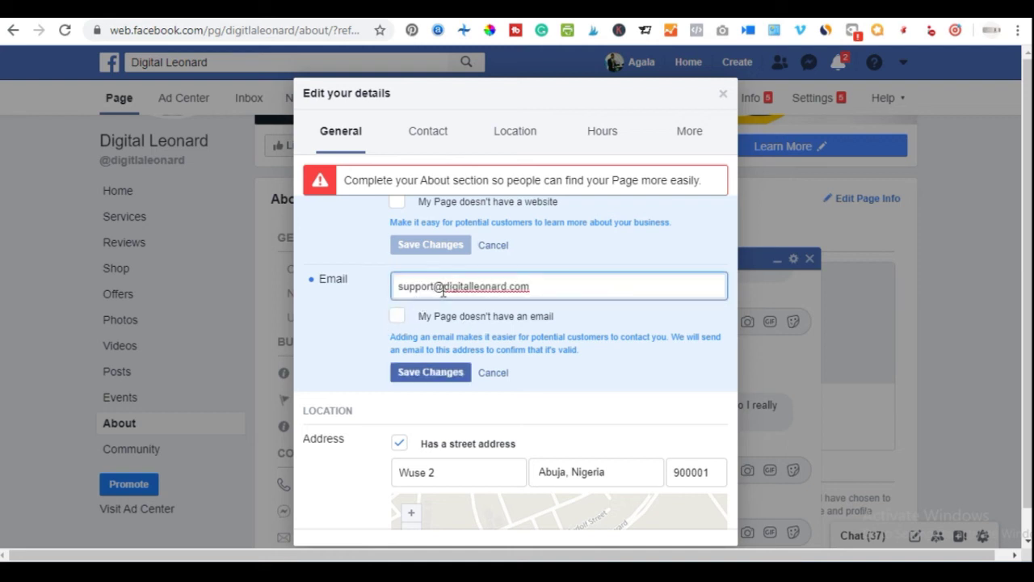
pyautogui.click(434, 375)
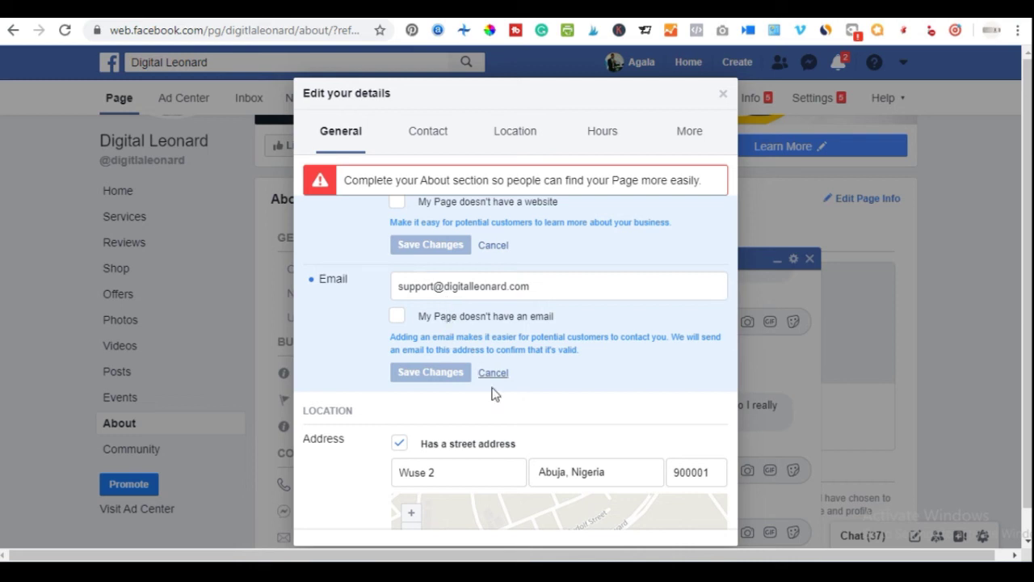
# - Move the address marker on the location map slightly up onto Ibrahim Babangida Boulevard
pyautogui.scroll(-2, 508, 400)
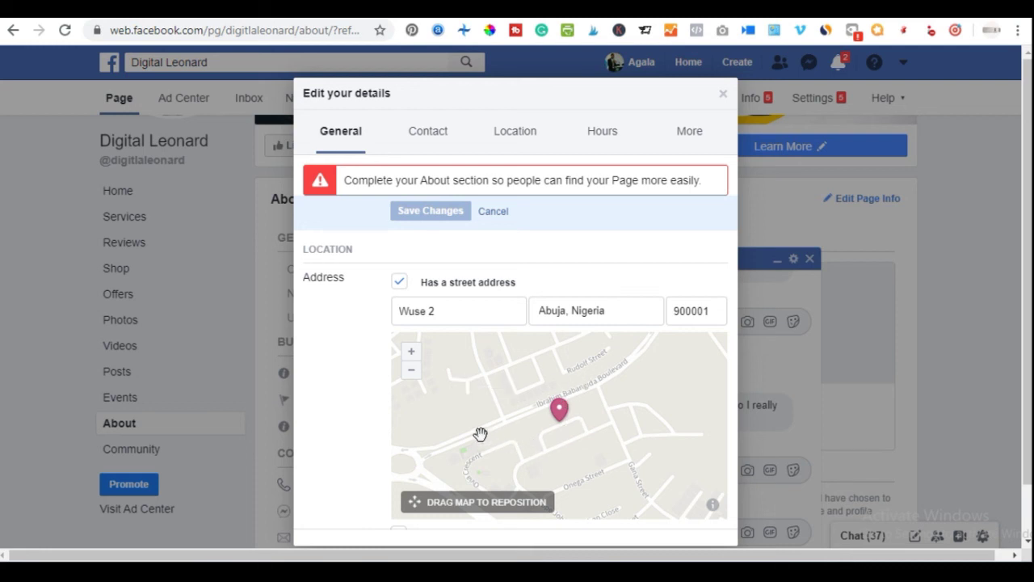
pyautogui.moveTo(564, 416); pyautogui.dragTo(557, 393)
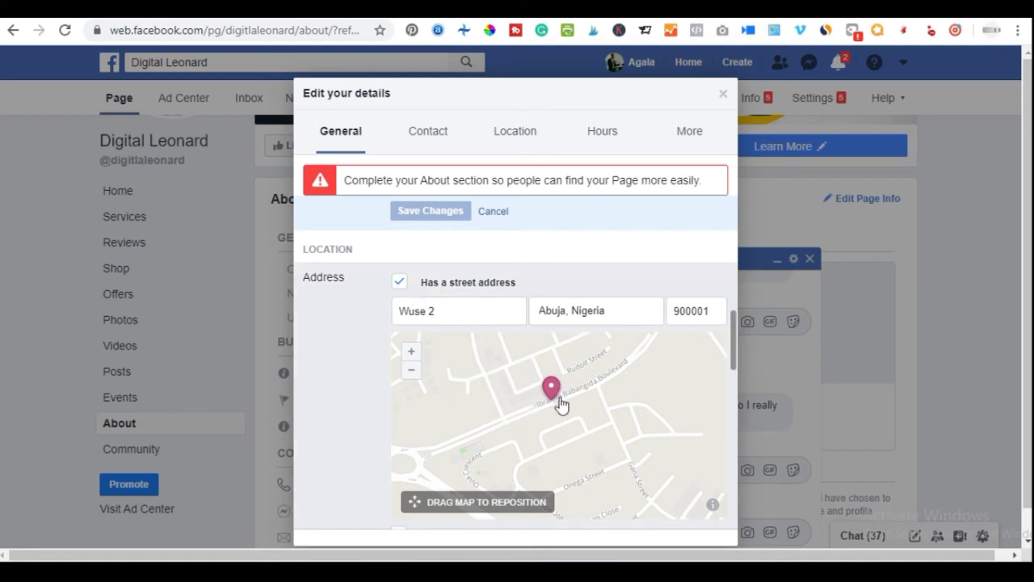
pyautogui.scroll(-2, 533, 412)
pyautogui.click(412, 502)
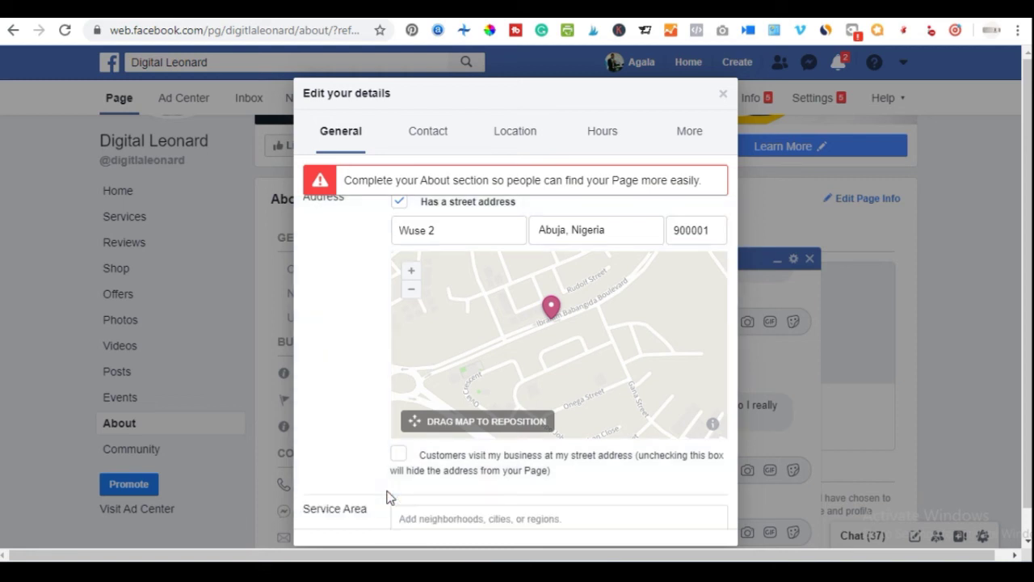
# - Set the page's hours to Always open and save, closing the details dialog and the post pop-up
pyautogui.scroll(-2, 391, 452)
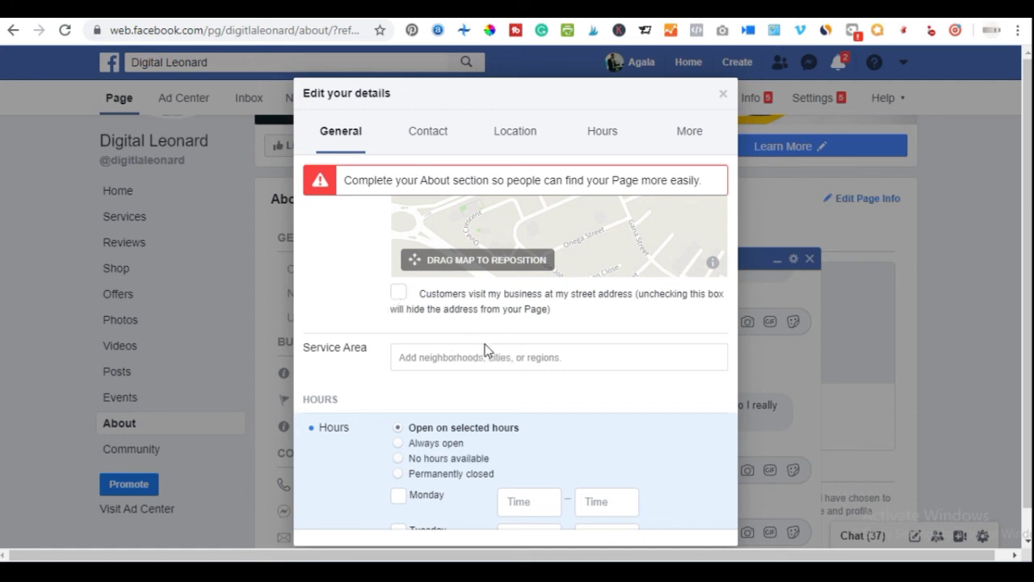
pyautogui.scroll(-2, 484, 351)
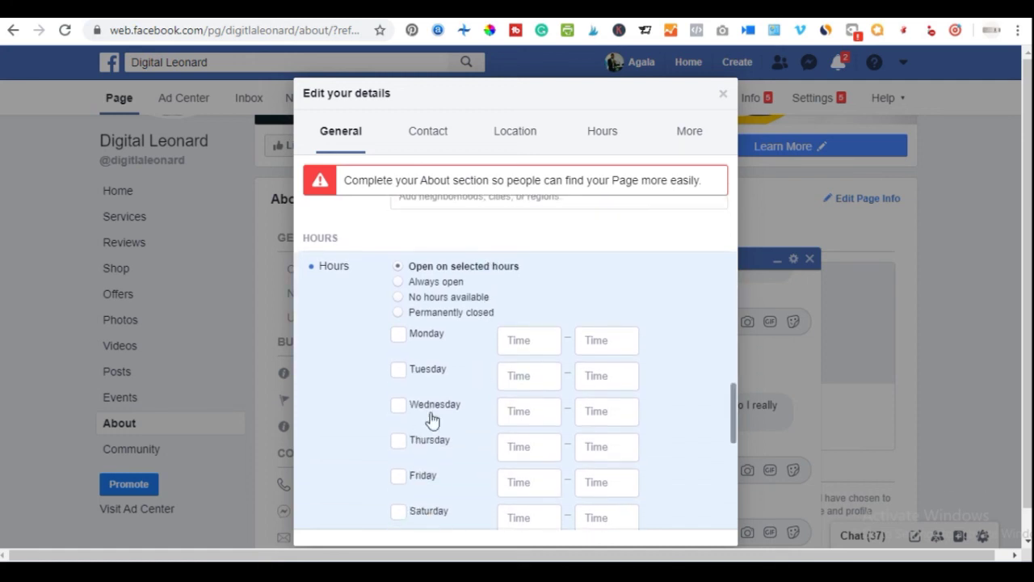
pyautogui.click(398, 283)
pyautogui.click(437, 360)
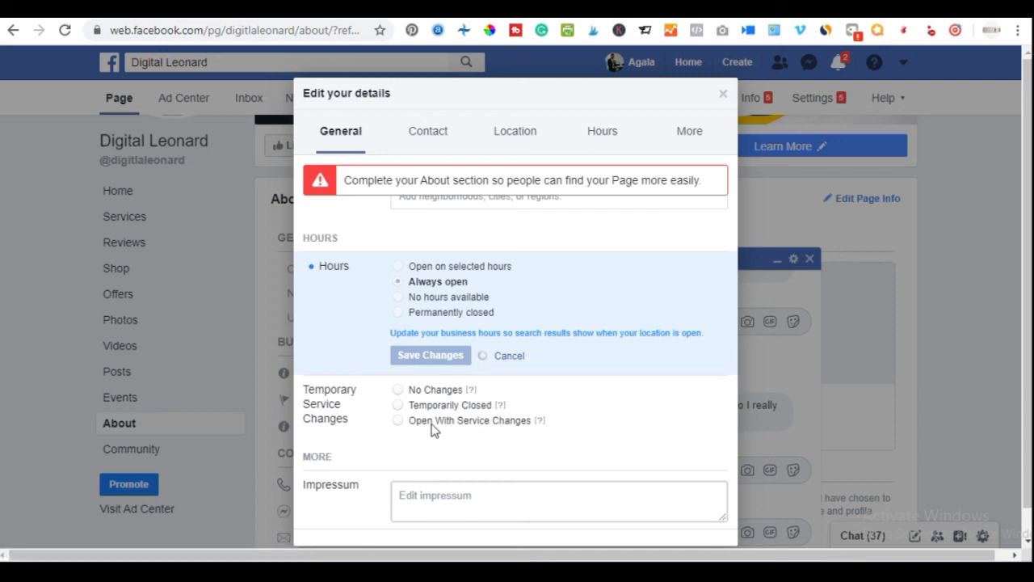
pyautogui.scroll(-1, 428, 430)
pyautogui.scroll(-1, 424, 460)
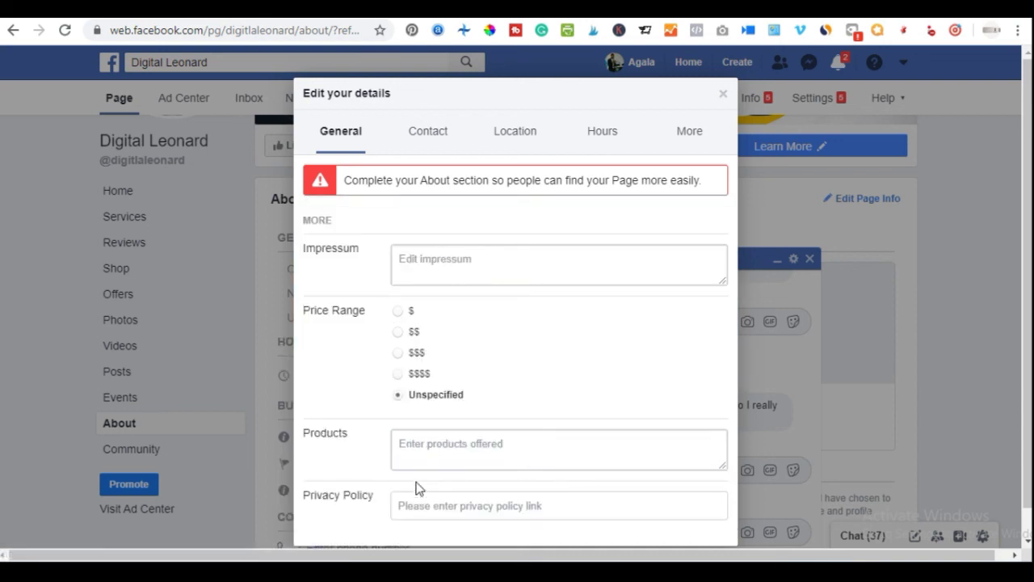
pyautogui.scroll(2, 565, 420)
pyautogui.scroll(-2, 566, 420)
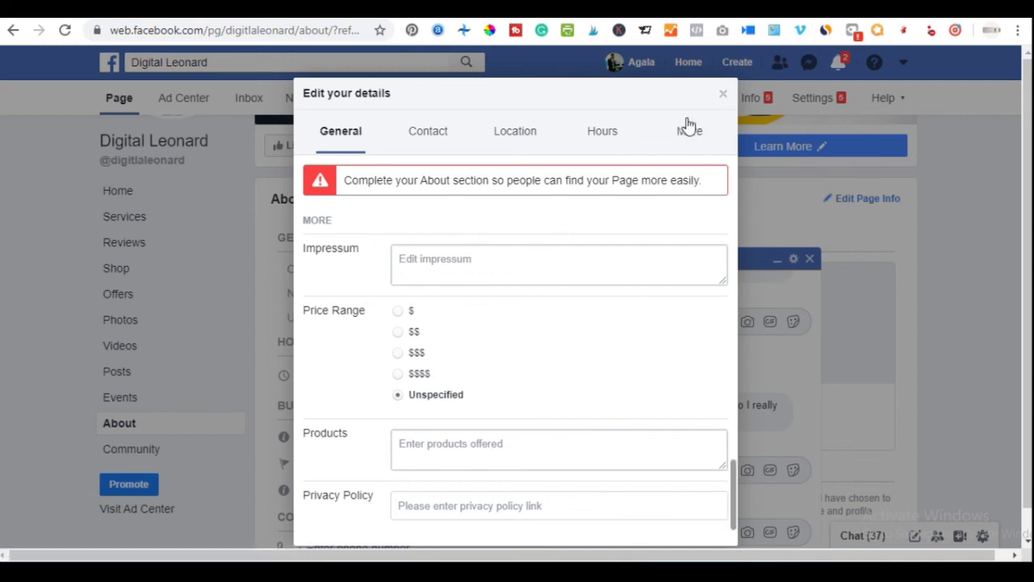
pyautogui.click(721, 94)
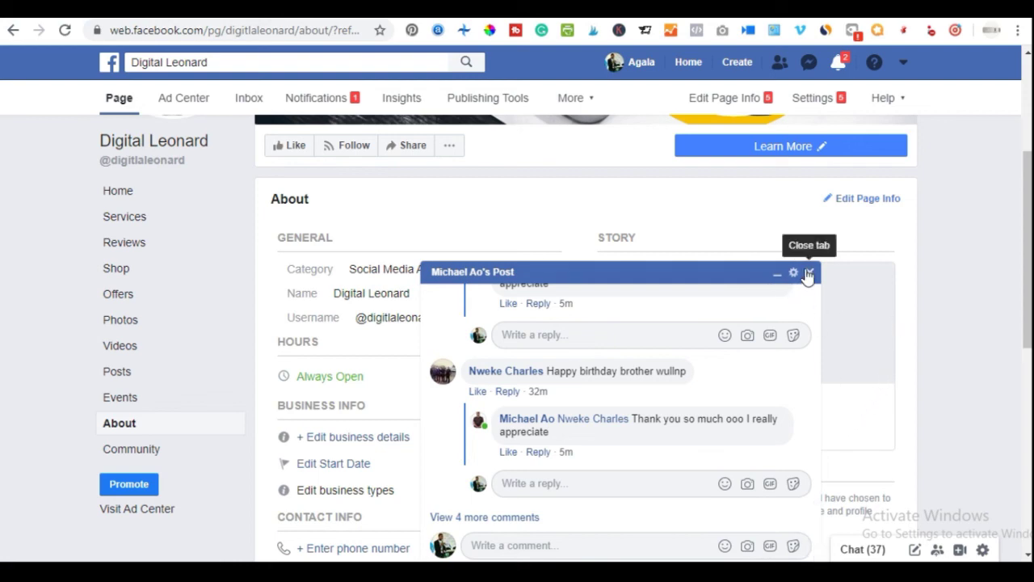
pyautogui.click(809, 274)
pyautogui.hotkey('alt', 'Left')
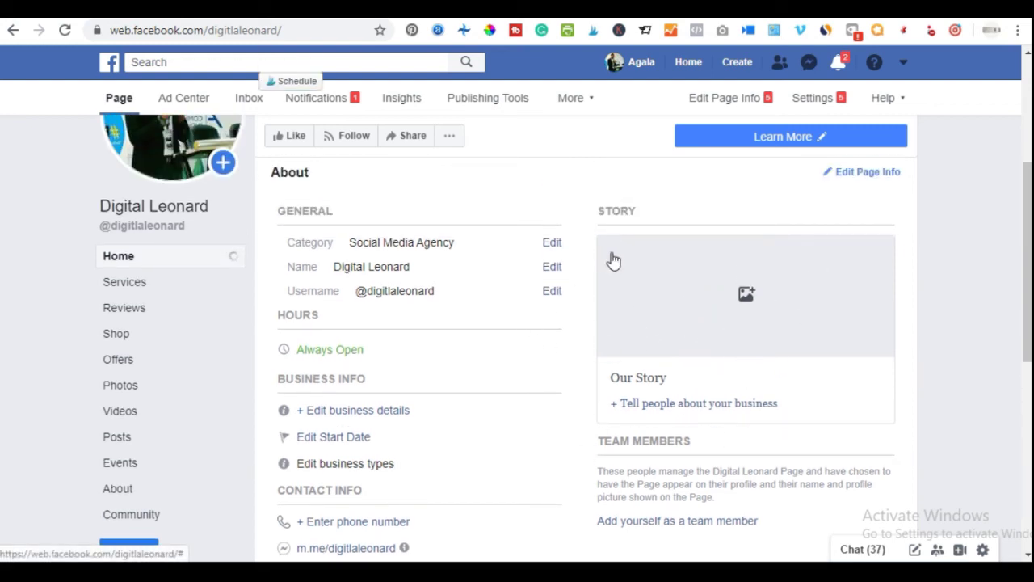
pyautogui.scroll(-1, 554, 284)
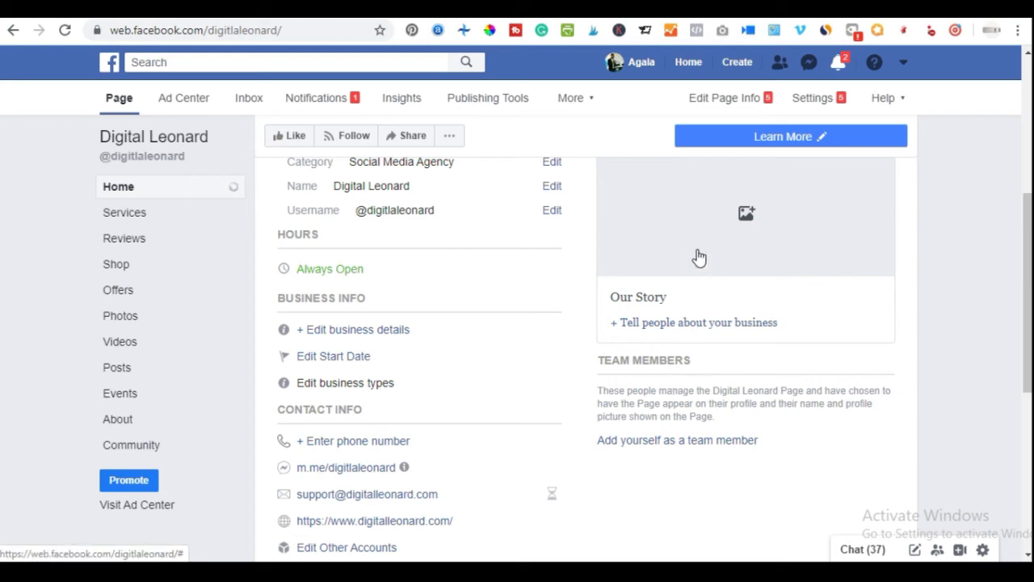
pyautogui.click(703, 323)
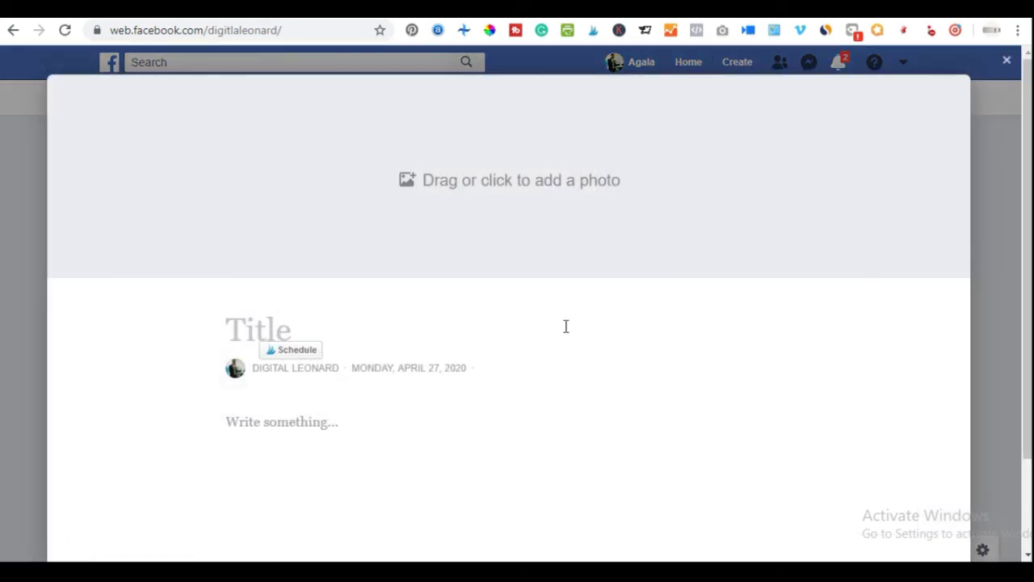
pyautogui.write('Digital Leonard')
pyautogui.press('Return')
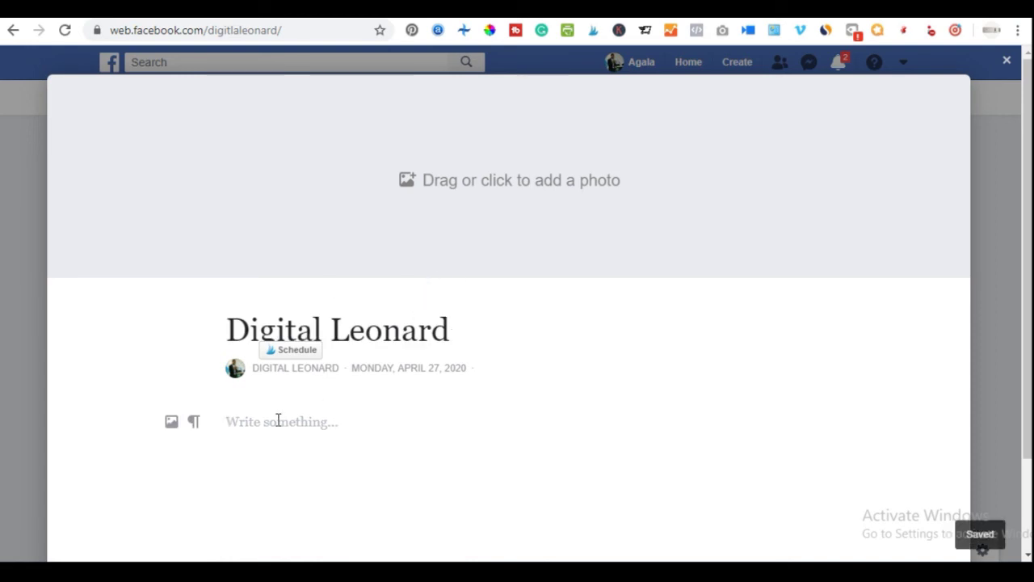
pyautogui.write('I am a Digital Marketer and I specialize in Facebook, Email, SEO, and Video Marketing with years of experience (since 2010). I help people to grow and scale their businesses online to meet up with their competitors in this digital age. I blog at www.digitalleonard.com')
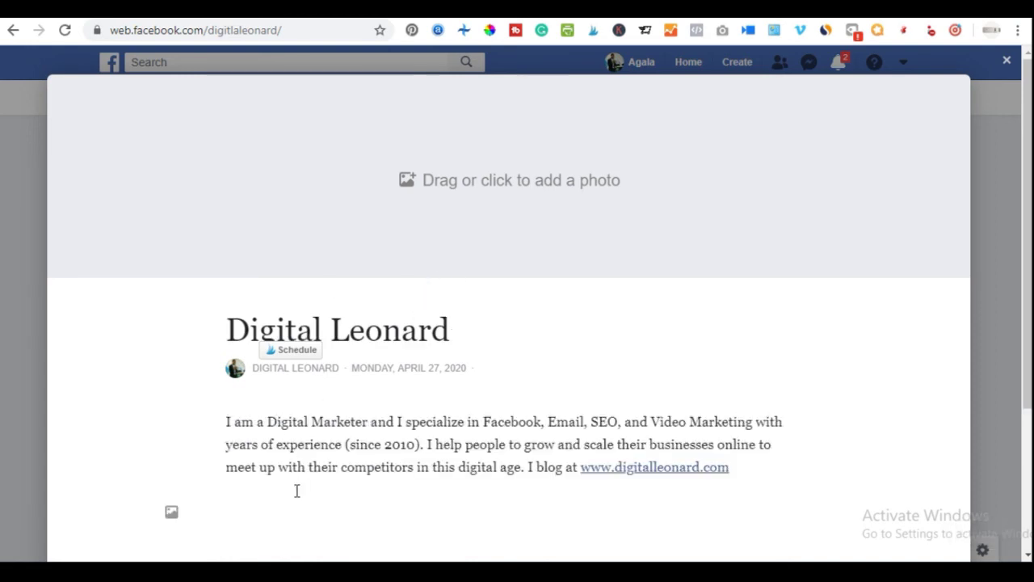
# - Add the Digital Leonard Internet Marketing Club banner image as the story's header photo
pyautogui.scroll(-3, 396, 415)
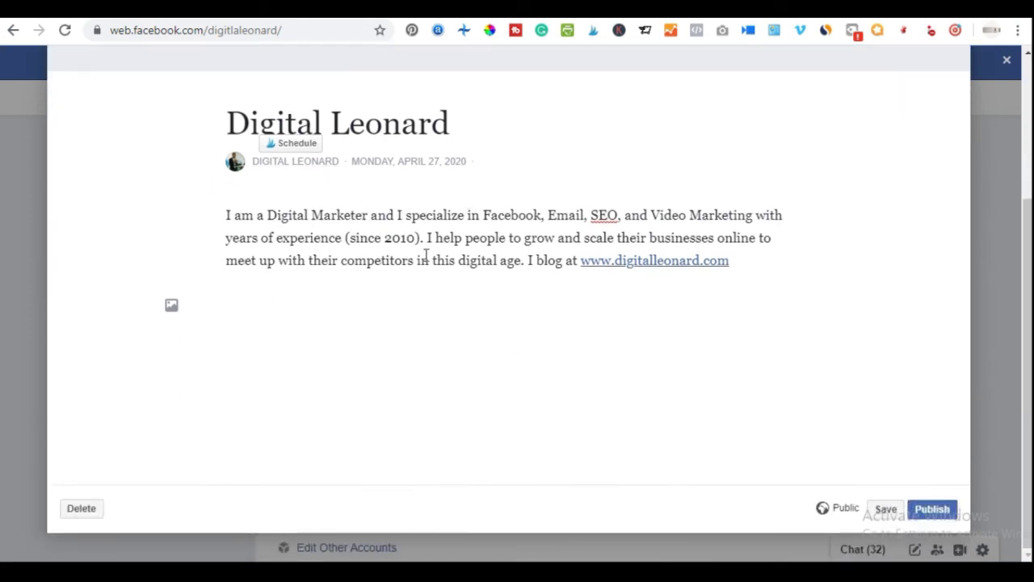
pyautogui.scroll(3, 415, 330)
pyautogui.scroll(1, 299, 425)
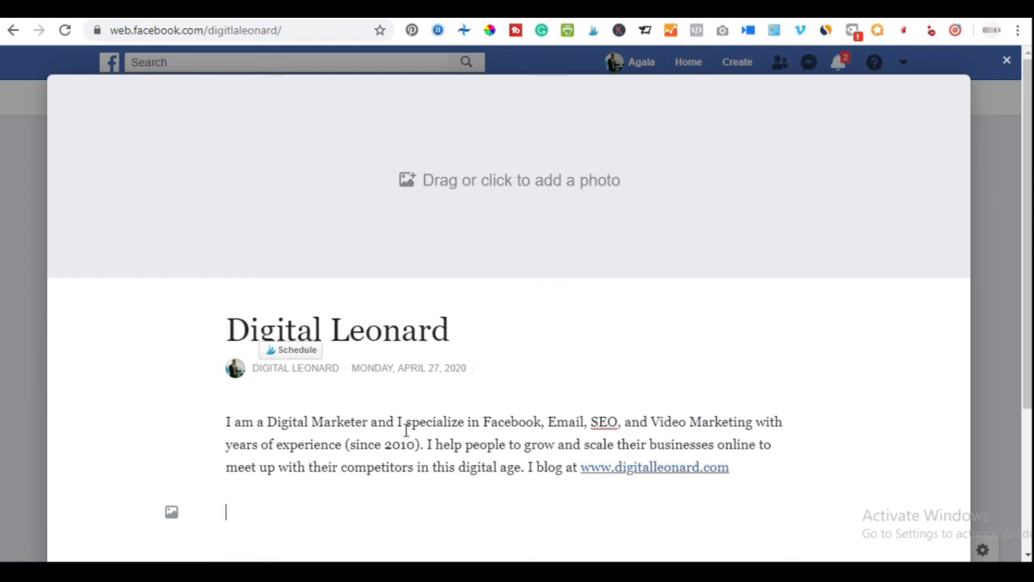
pyautogui.scroll(-1, 404, 430)
pyautogui.scroll(-3, 403, 431)
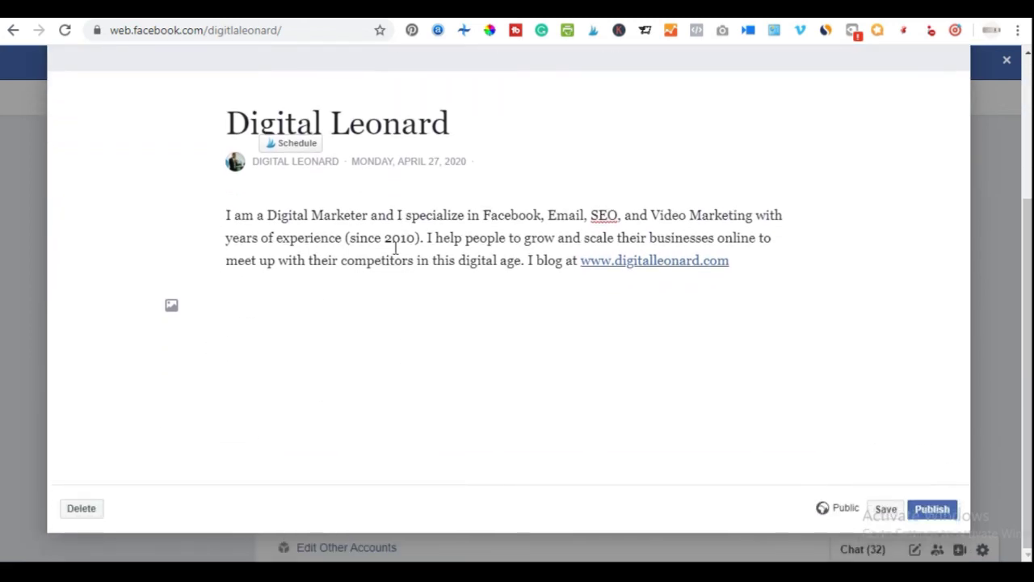
pyautogui.scroll(3, 399, 274)
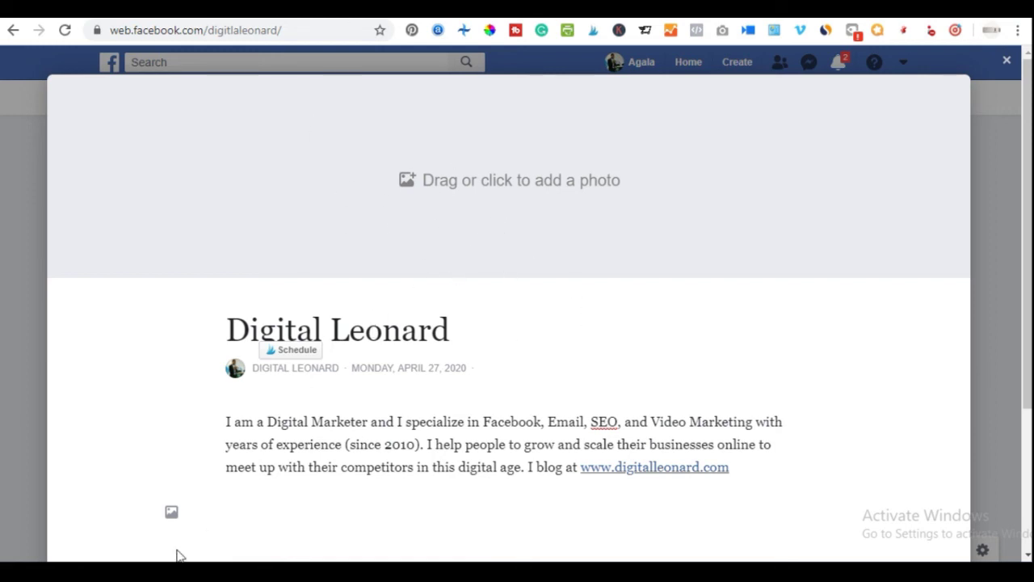
pyautogui.hotkey('alt', 'Tab')
pyautogui.click(194, 289)
pyautogui.moveTo(193, 289); pyautogui.dragTo(879, 231)
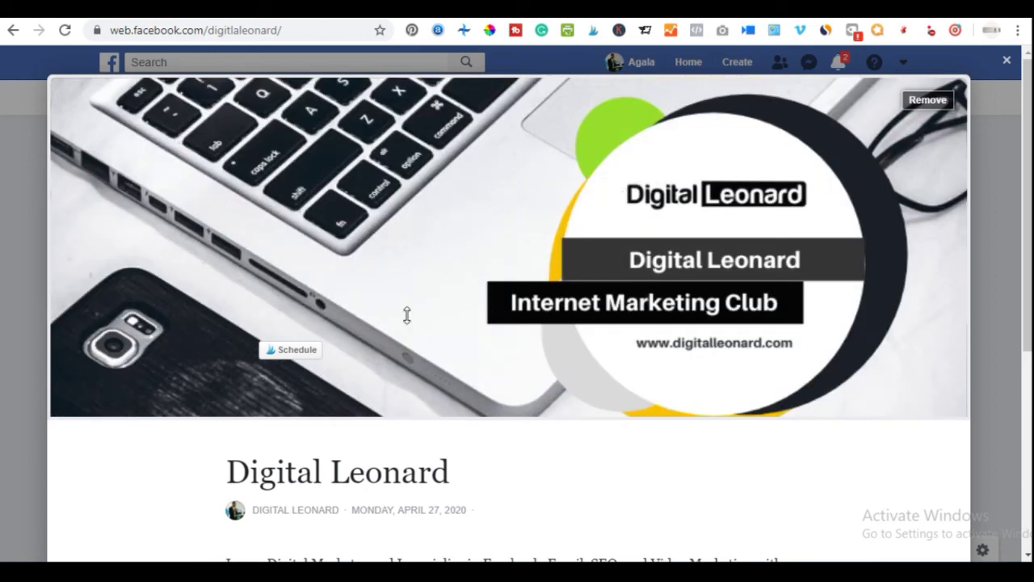
# - Publish the finished Digital Leonard story with its Public audience
pyautogui.scroll(-3, 769, 363)
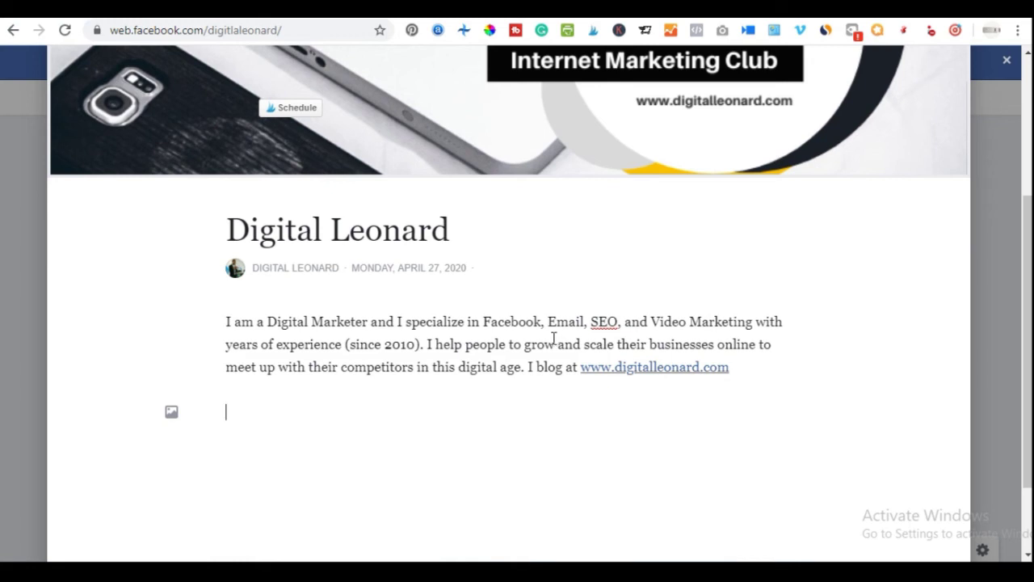
pyautogui.scroll(-1, 553, 339)
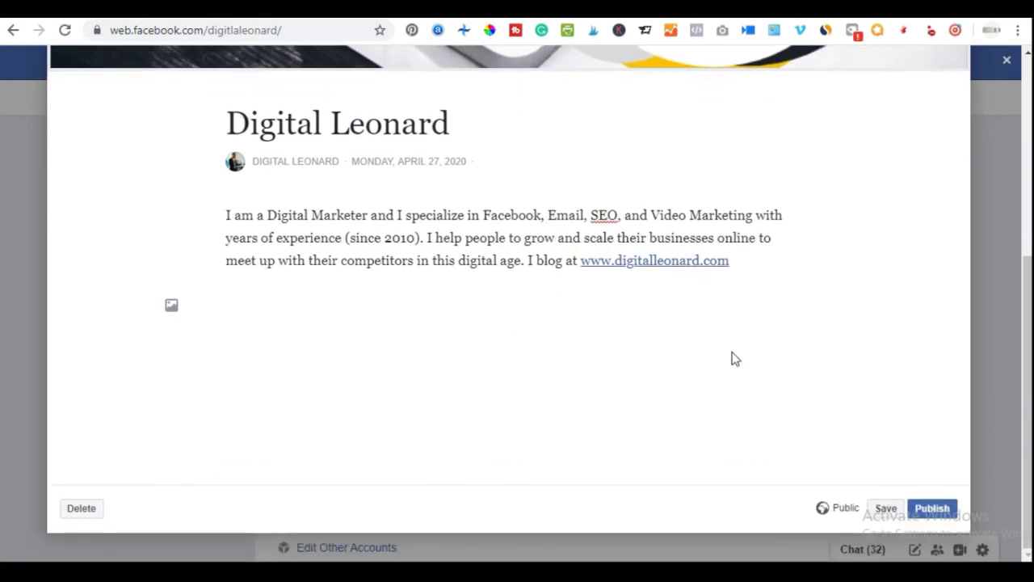
pyautogui.click(929, 508)
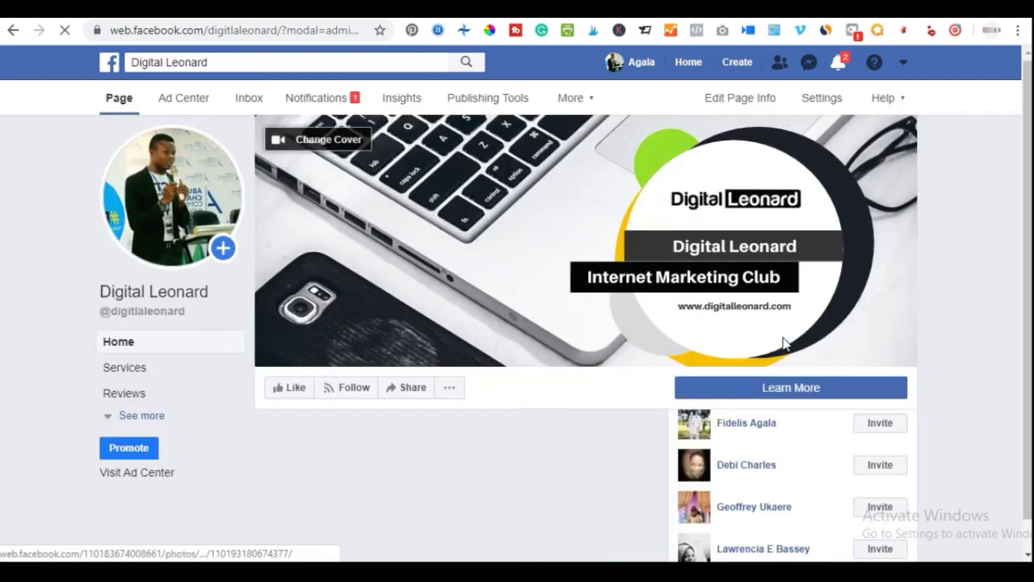
# - Open the page's About section and review the published story, hours, contact information and additional page details
pyautogui.scroll(-3, 781, 343)
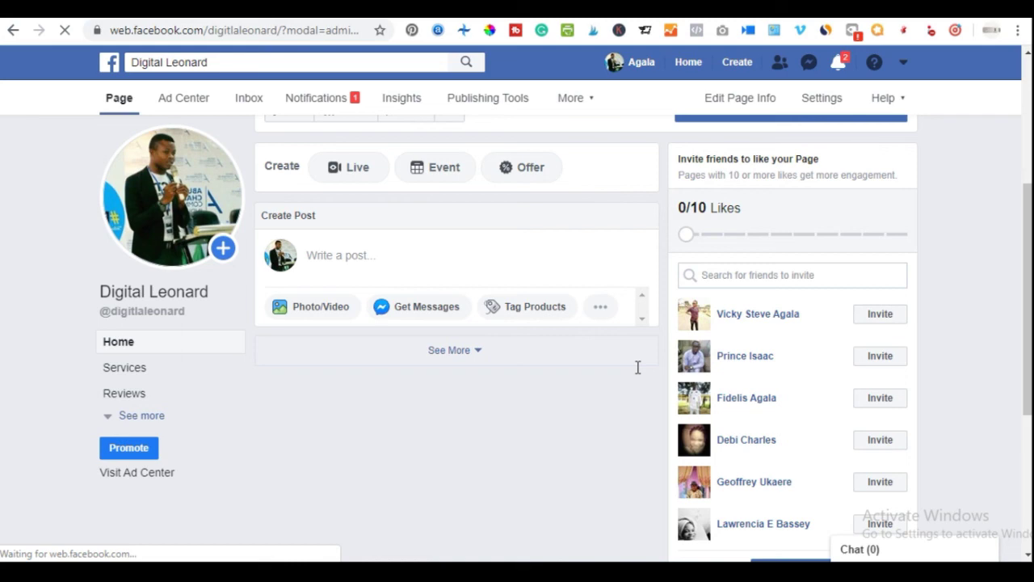
pyautogui.scroll(2, 637, 368)
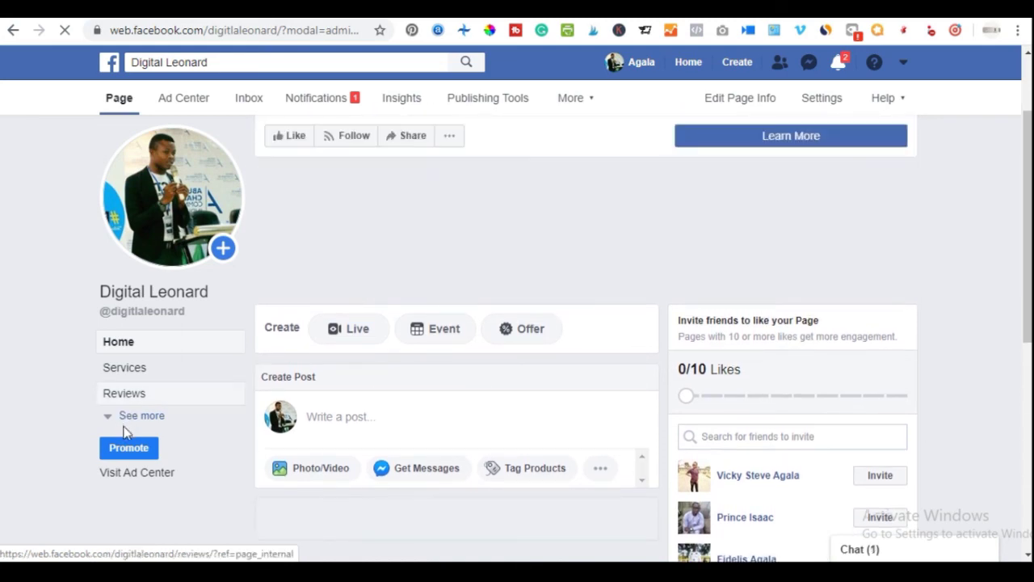
pyautogui.click(134, 418)
pyautogui.scroll(-3, 125, 452)
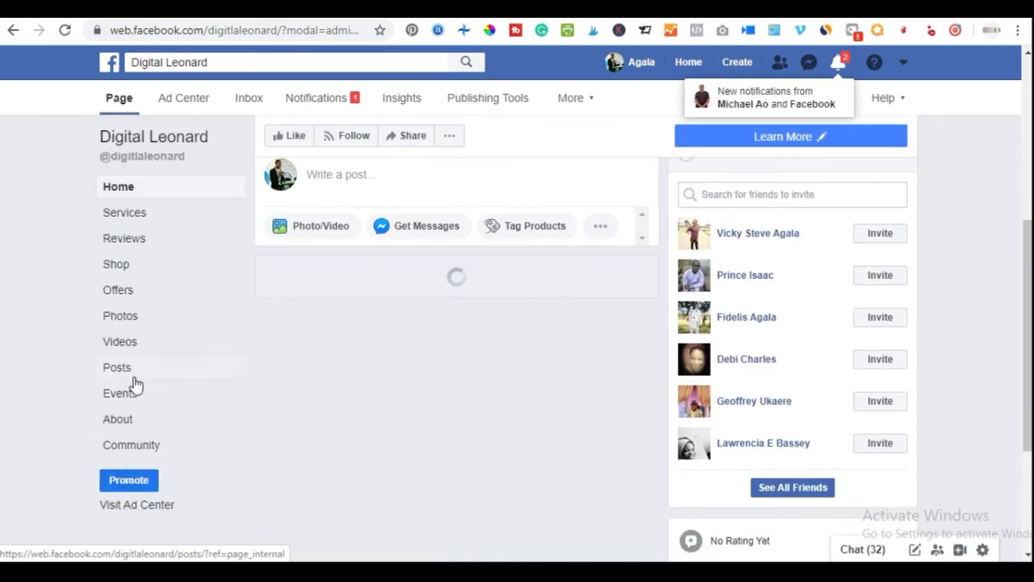
pyautogui.click(121, 418)
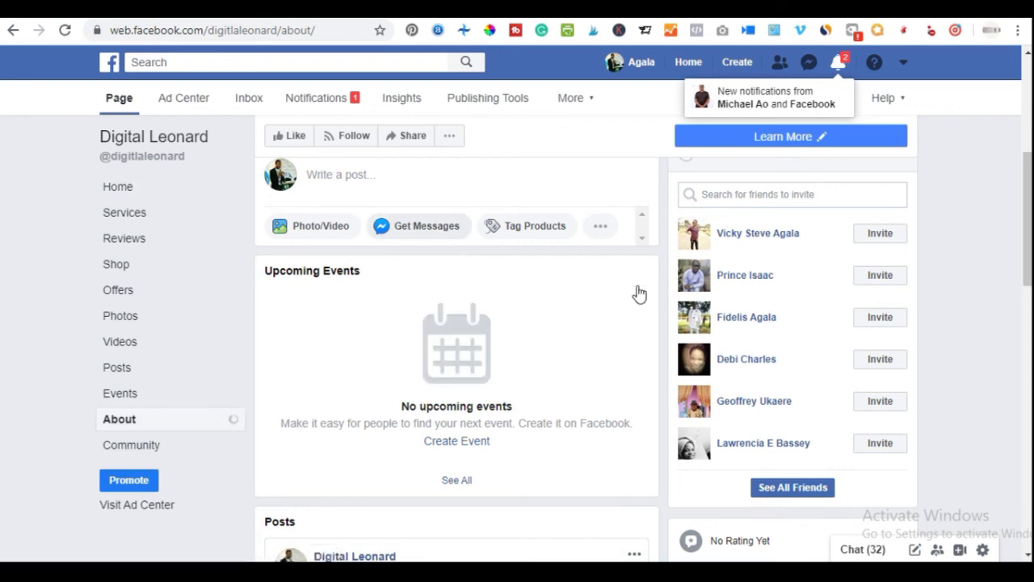
pyautogui.scroll(2, 787, 333)
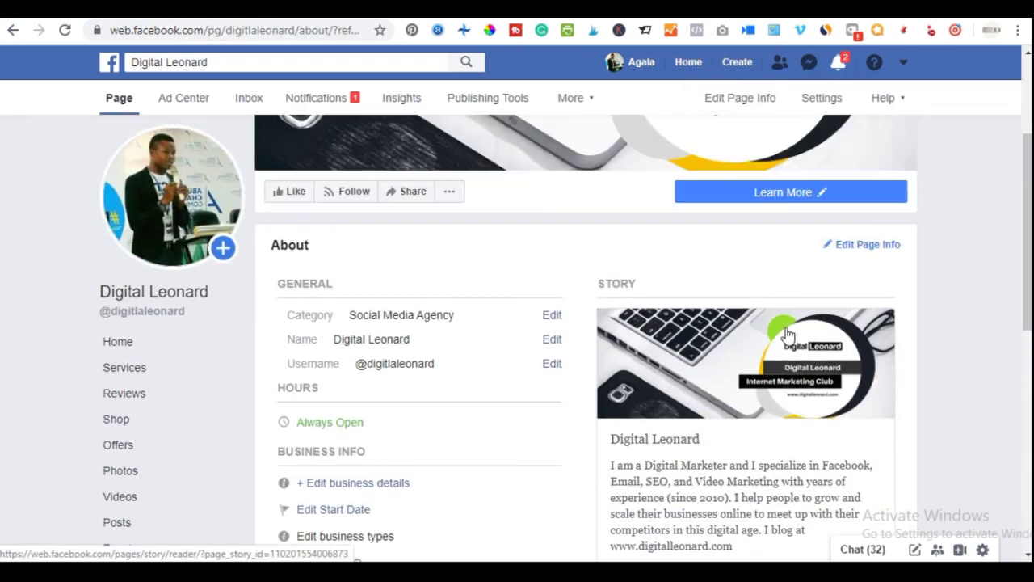
pyautogui.scroll(-1, 797, 404)
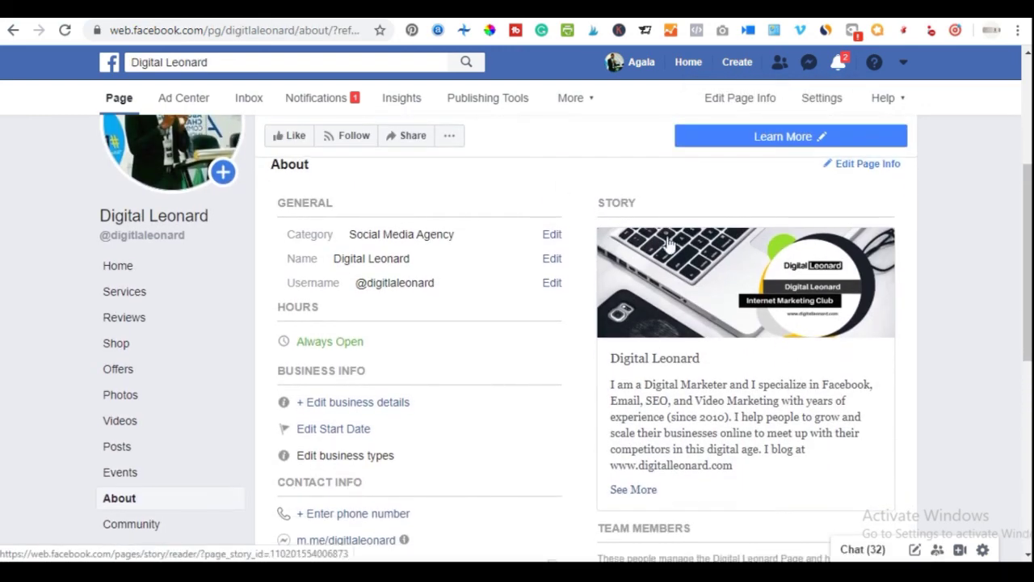
pyautogui.scroll(-2, 785, 330)
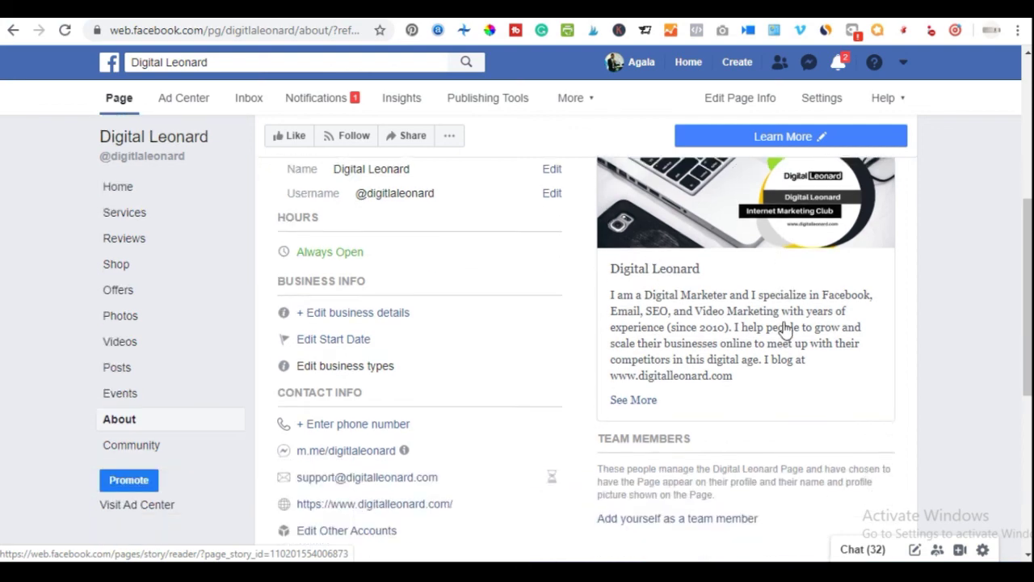
pyautogui.scroll(5, 603, 470)
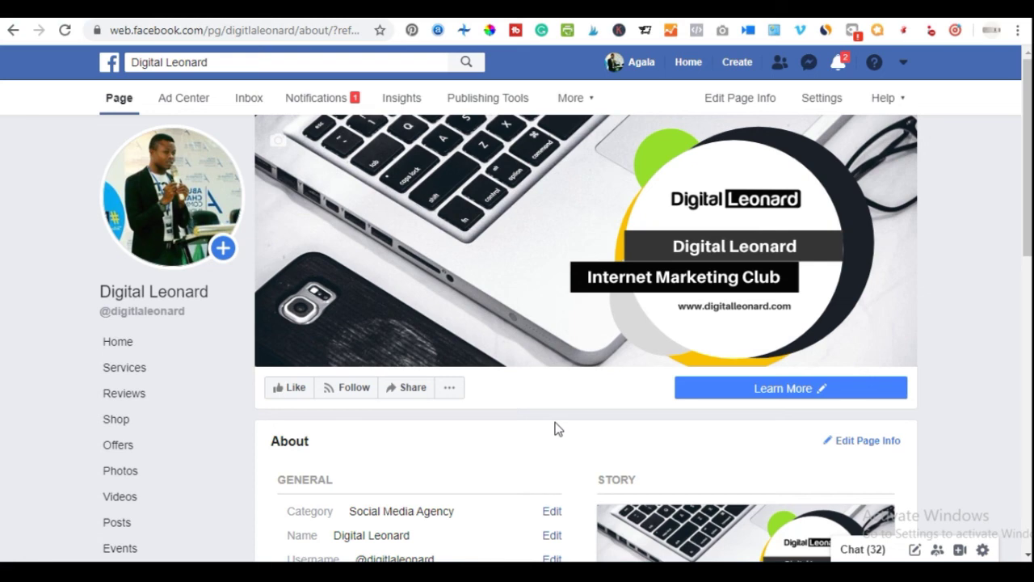
pyautogui.scroll(-4, 556, 428)
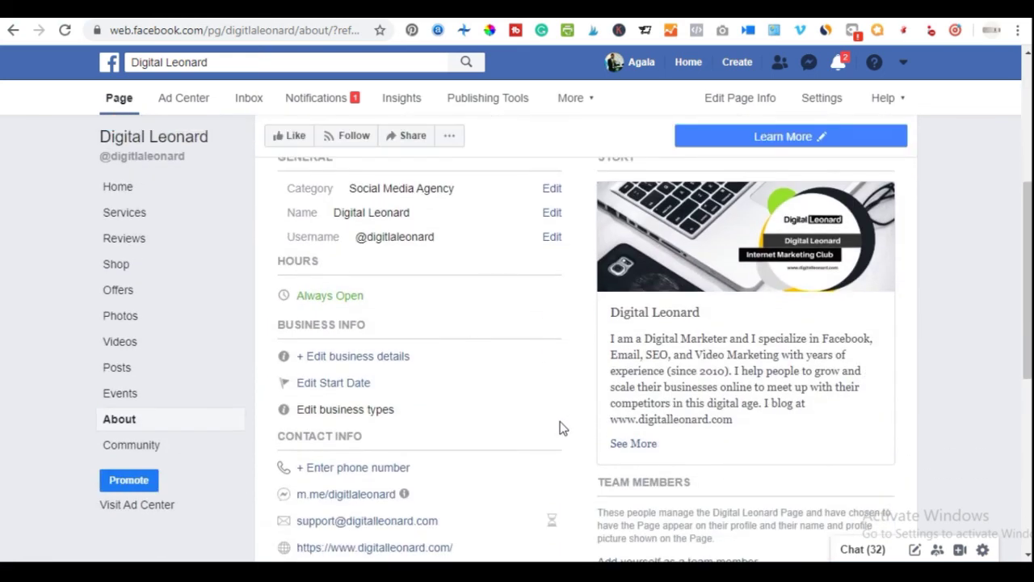
pyautogui.scroll(-5, 558, 429)
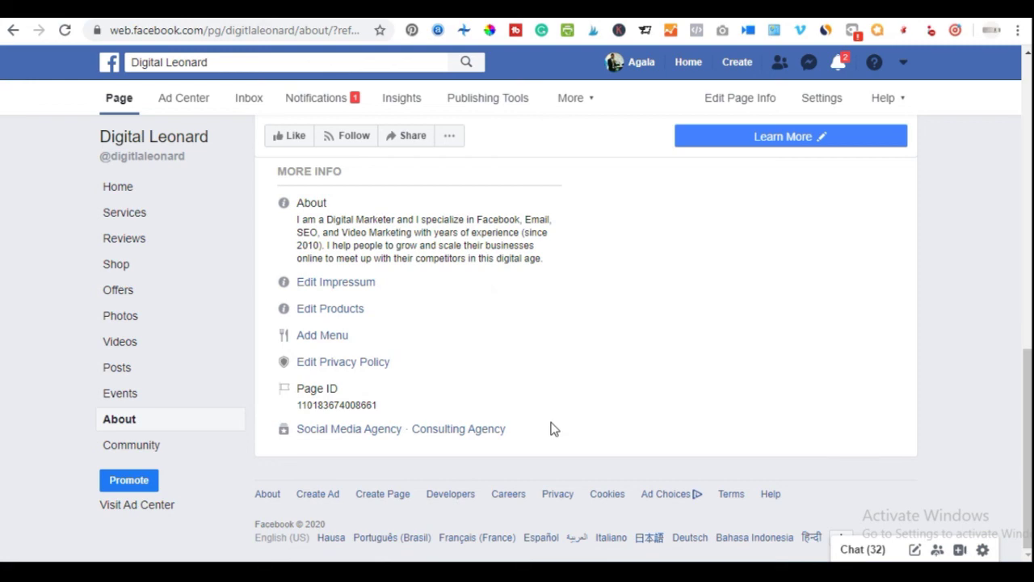
pyautogui.scroll(10, 557, 420)
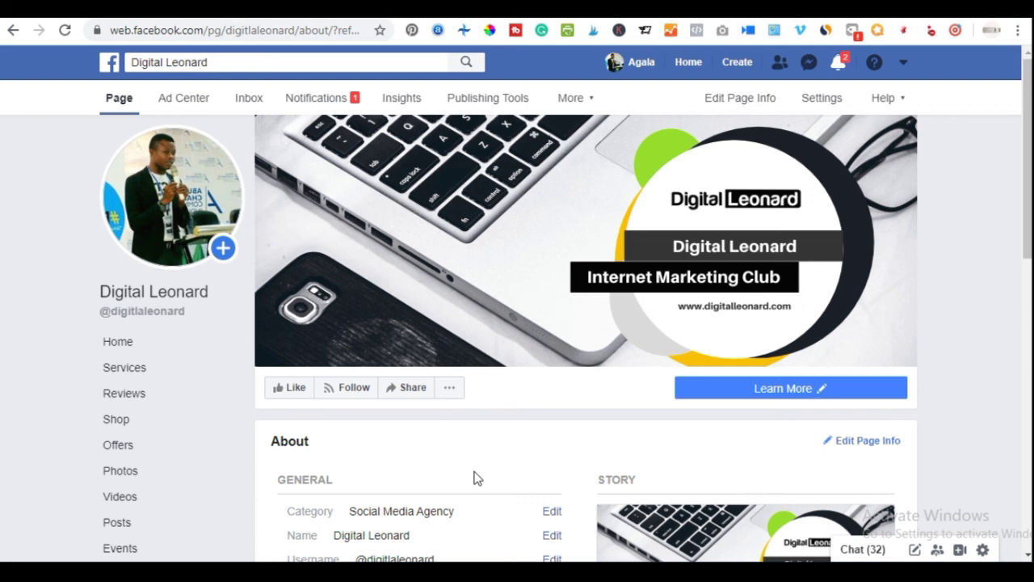
# - Recheck the general, business, contact and additional details in the page's About section
pyautogui.scroll(-1, 483, 471)
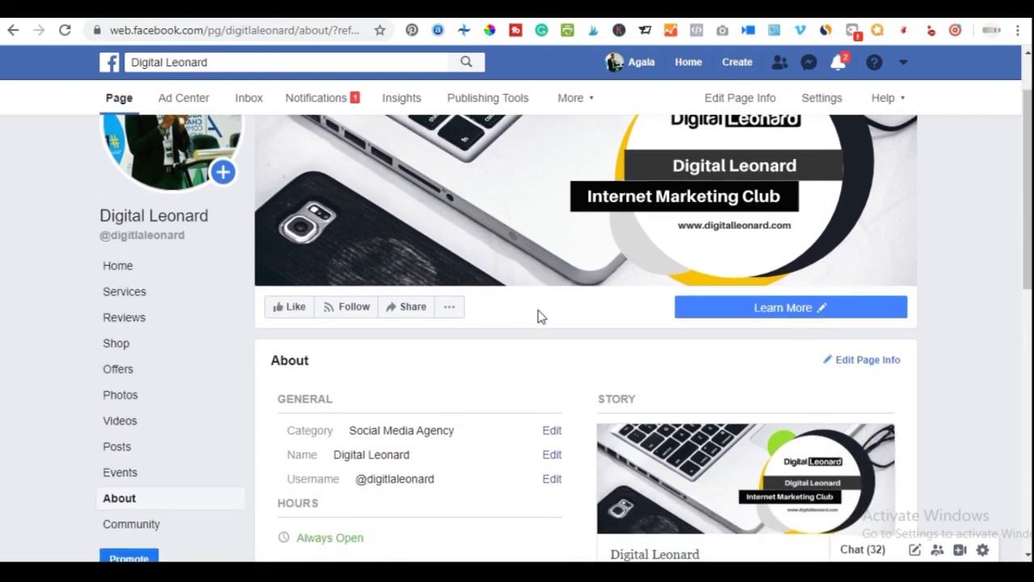
pyautogui.scroll(-5, 458, 404)
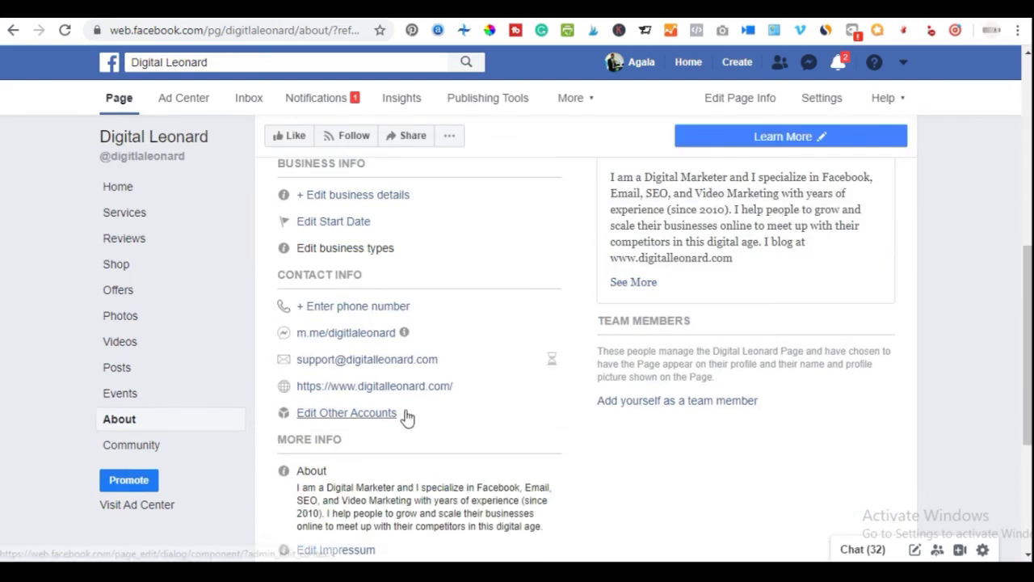
pyautogui.scroll(6, 396, 400)
pyautogui.scroll(-3, 388, 387)
# - Open the page's posts and examine the update posts about business hours, website address and the added button
pyautogui.click(117, 367)
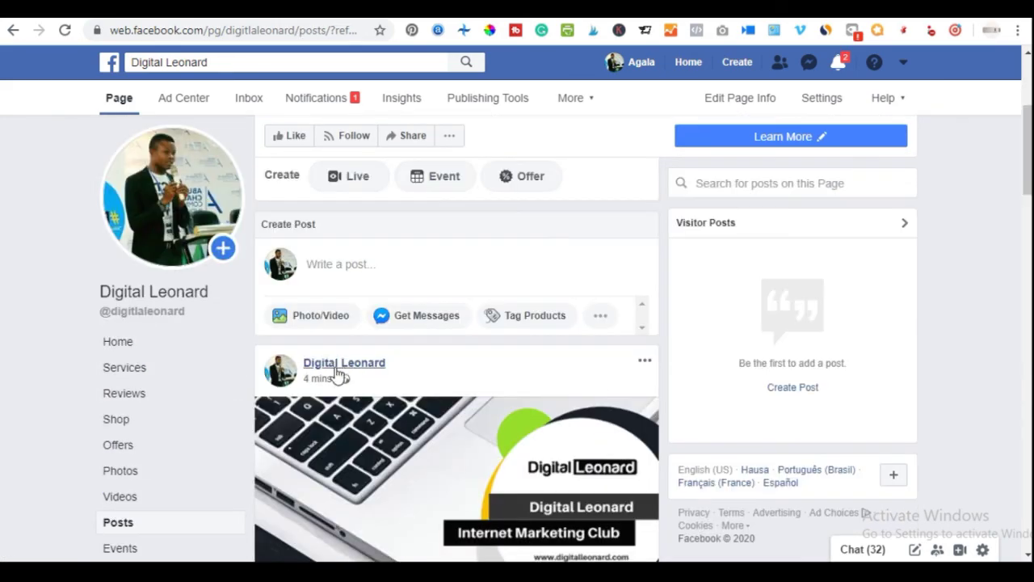
pyautogui.scroll(-2, 181, 509)
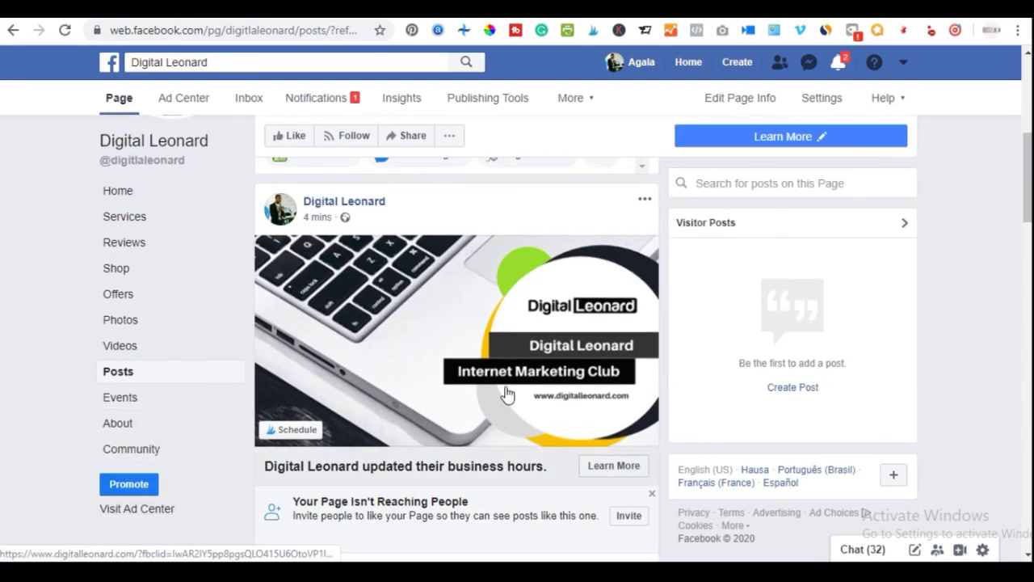
pyautogui.scroll(3, 505, 388)
pyautogui.scroll(-2, 485, 384)
pyautogui.scroll(-3, 342, 341)
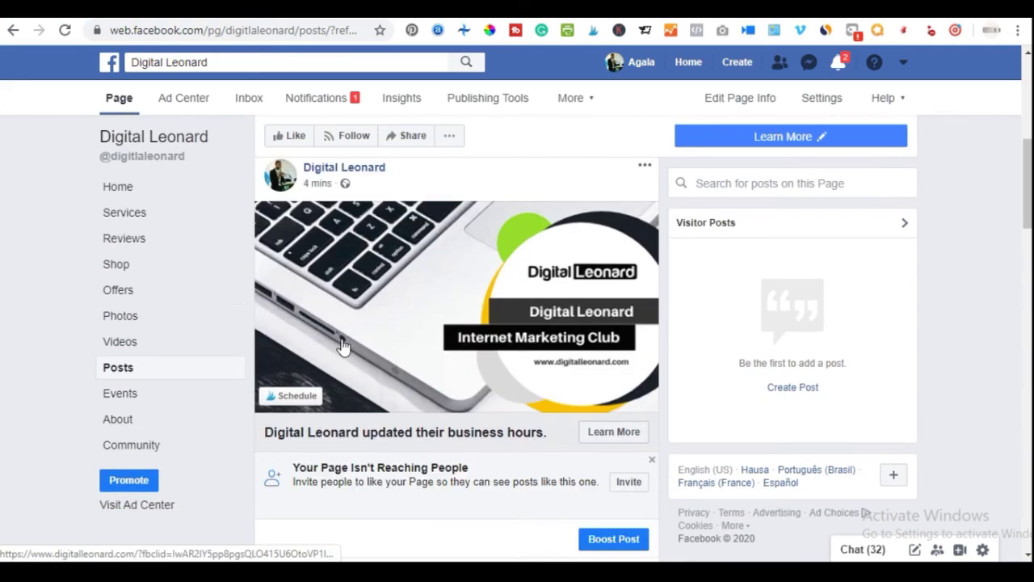
pyautogui.scroll(-3, 380, 323)
pyautogui.scroll(-7, 359, 371)
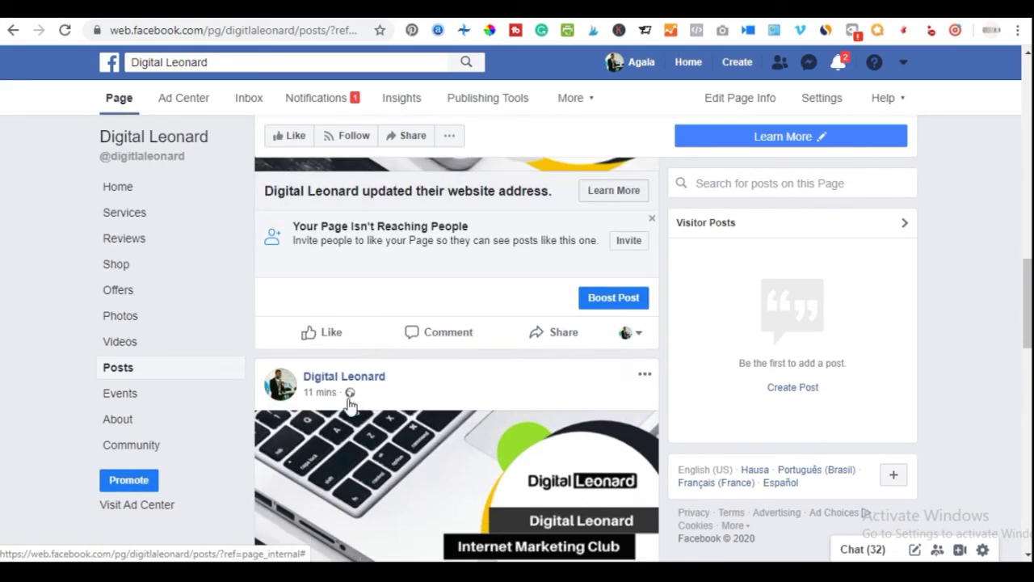
pyautogui.scroll(5, 353, 387)
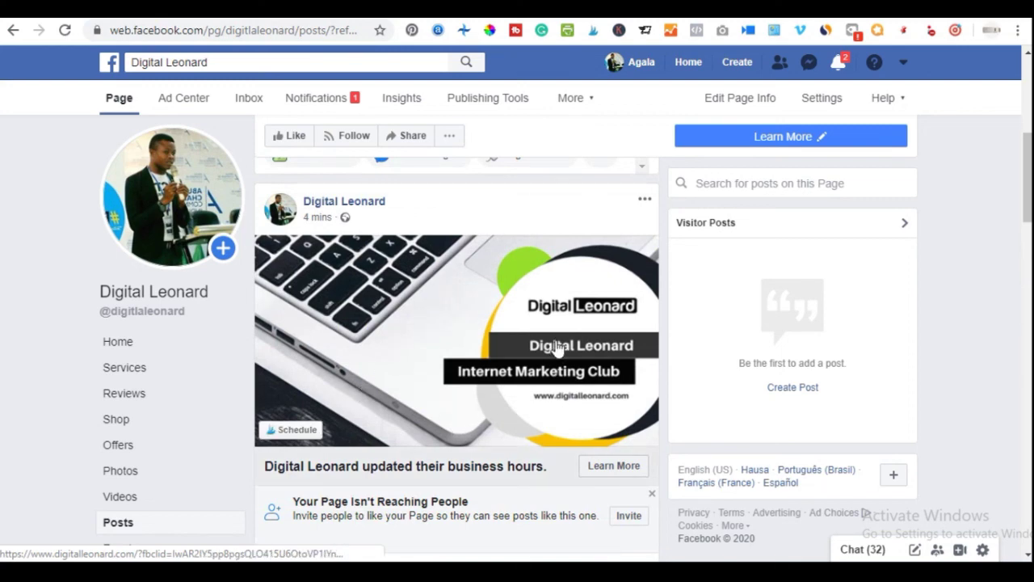
pyautogui.scroll(-3, 420, 323)
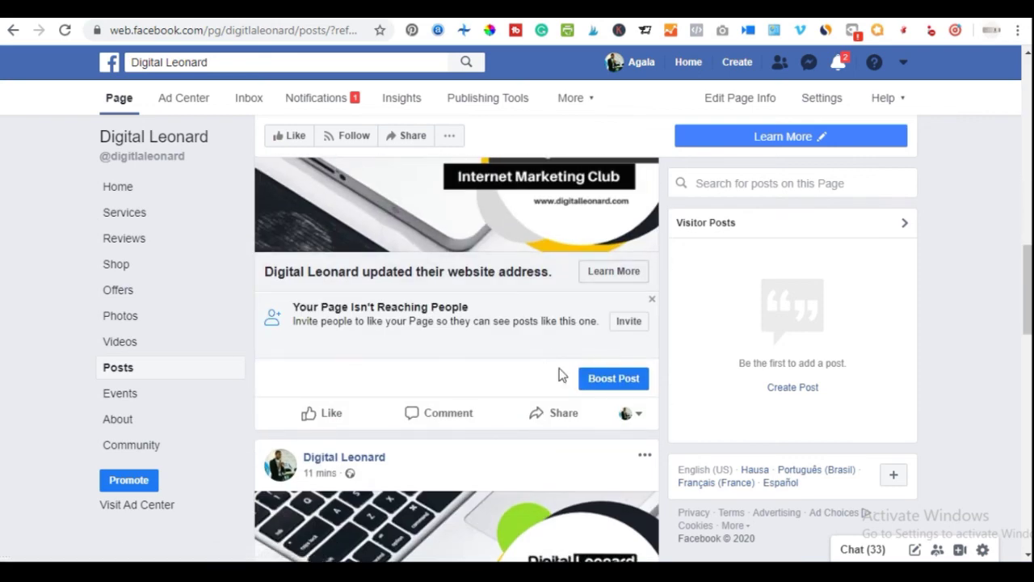
pyautogui.scroll(-3, 590, 384)
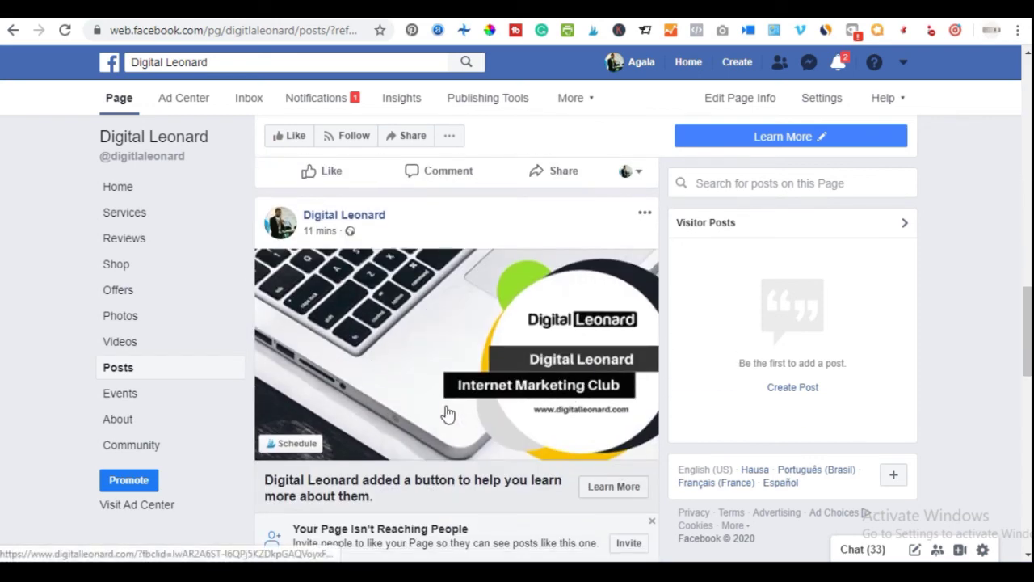
pyautogui.scroll(3, 447, 408)
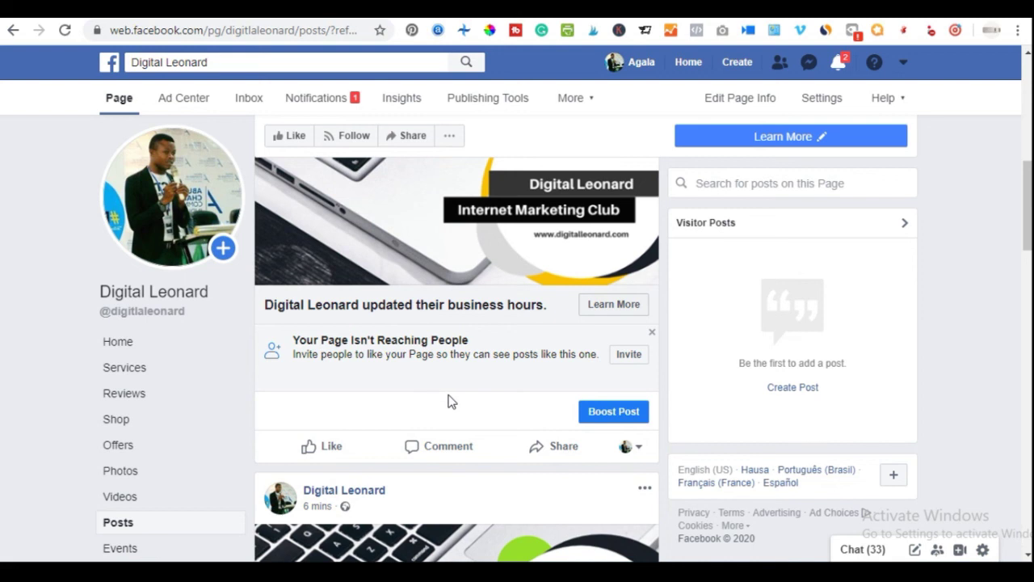